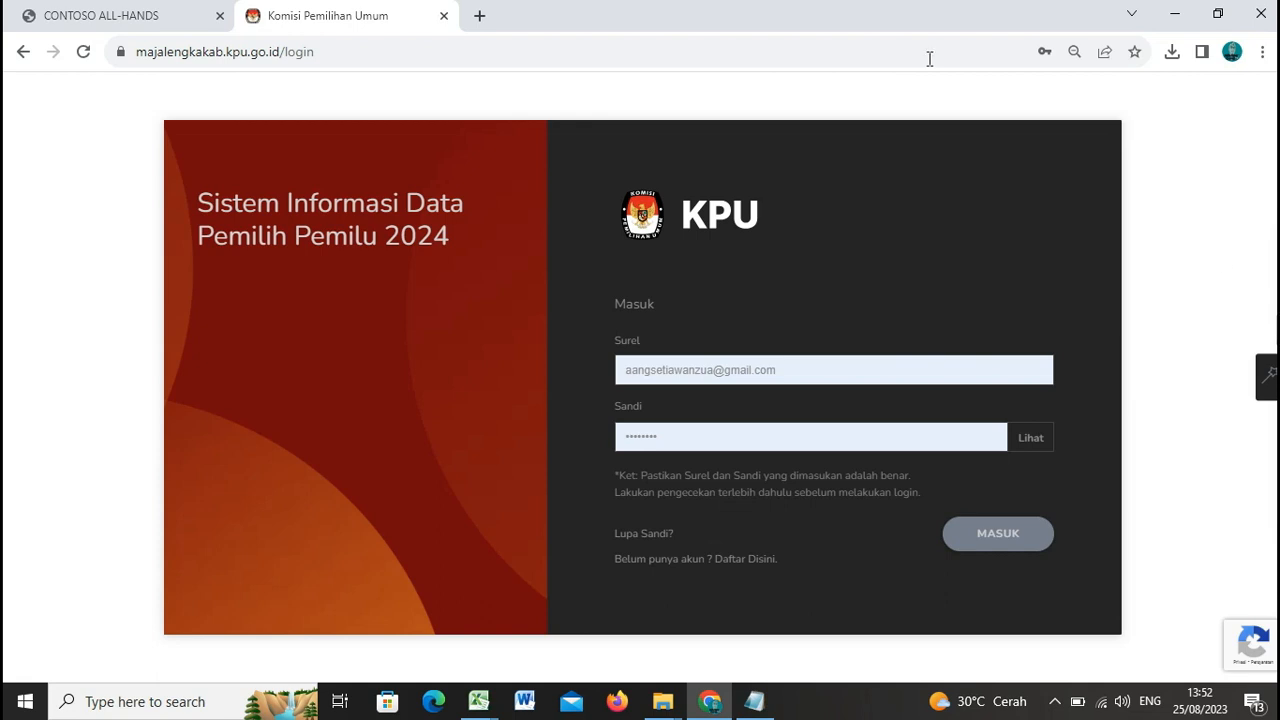
# Step: Switch to the CONTOSO ALL-HANDS tab showing slide 5, Syarat Pindah Memilih
pyautogui.click(145, 22)
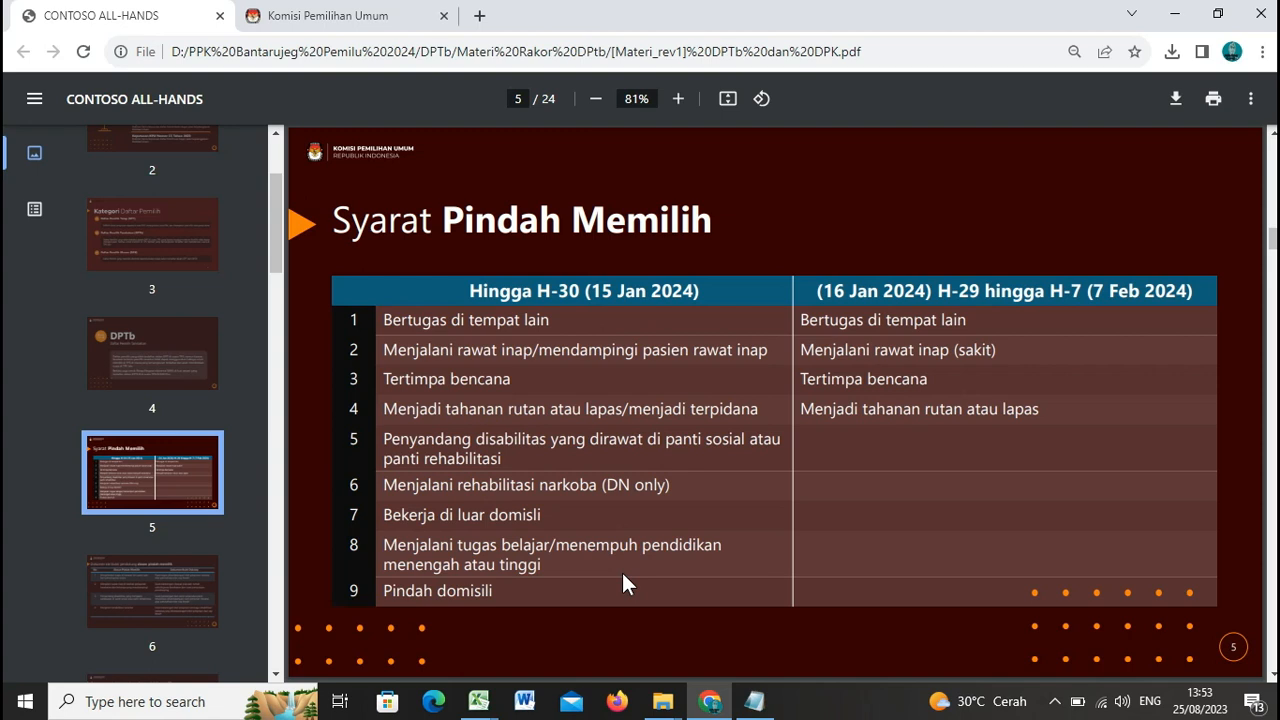
# Step: Go back to the Komisi Pemilihan Umum tab with the Sidalih login page
pyautogui.click(335, 15)
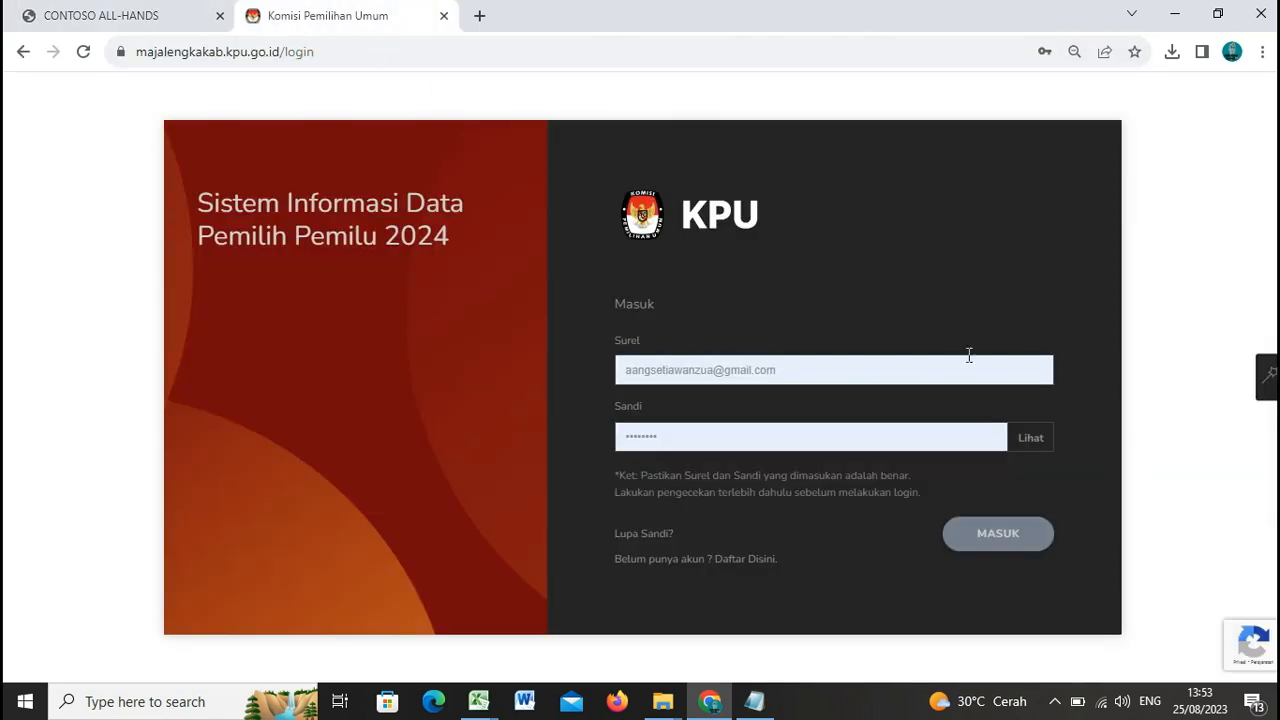
# Step: Log in to Sidalih, then hide and re-show the navigation sidebar
pyautogui.click(997, 531)
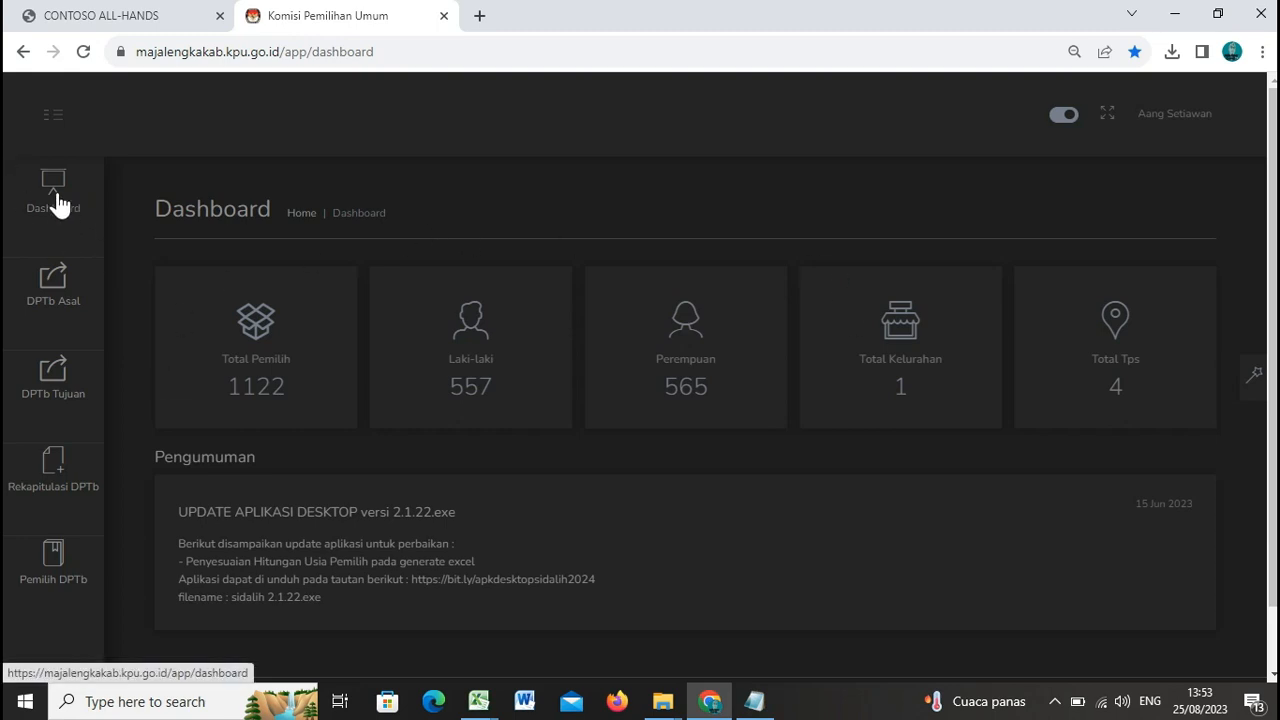
pyautogui.click(58, 120)
pyautogui.click(56, 119)
# Step: Open the DPTb Tujuan page, then load cekdptonline.kpu.go.id in a new tab
pyautogui.click(50, 390)
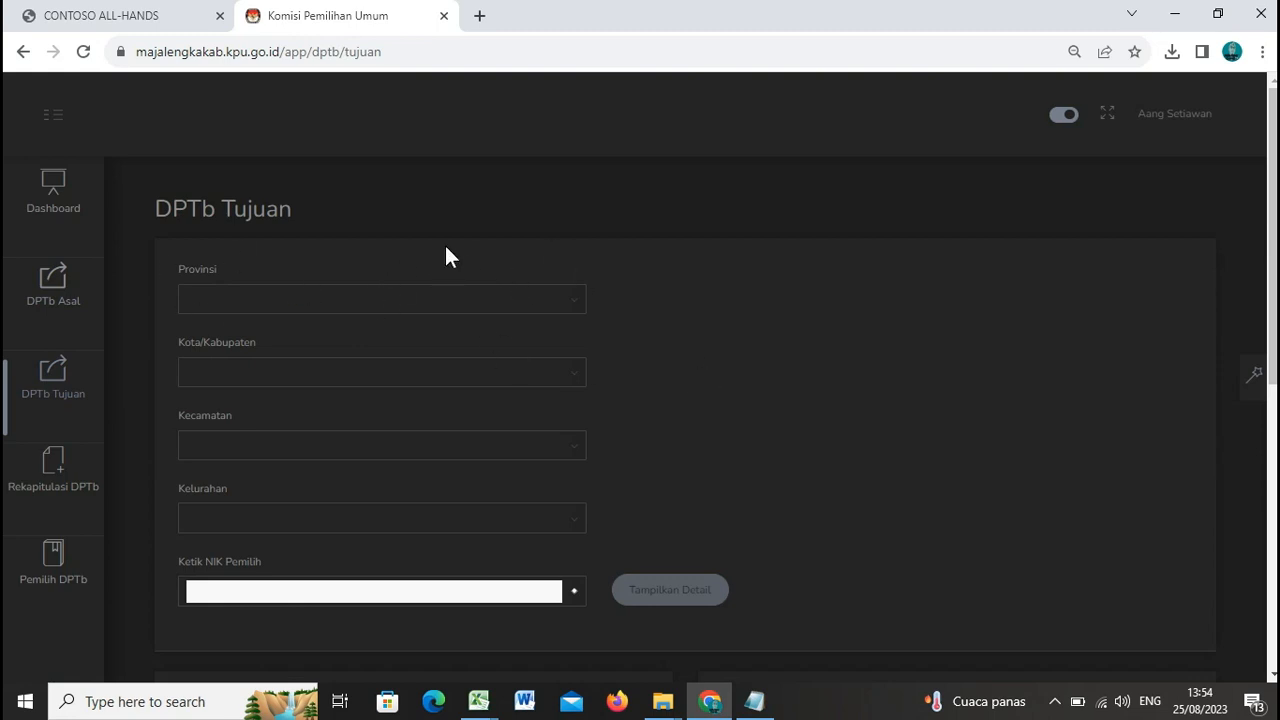
pyautogui.click(480, 17)
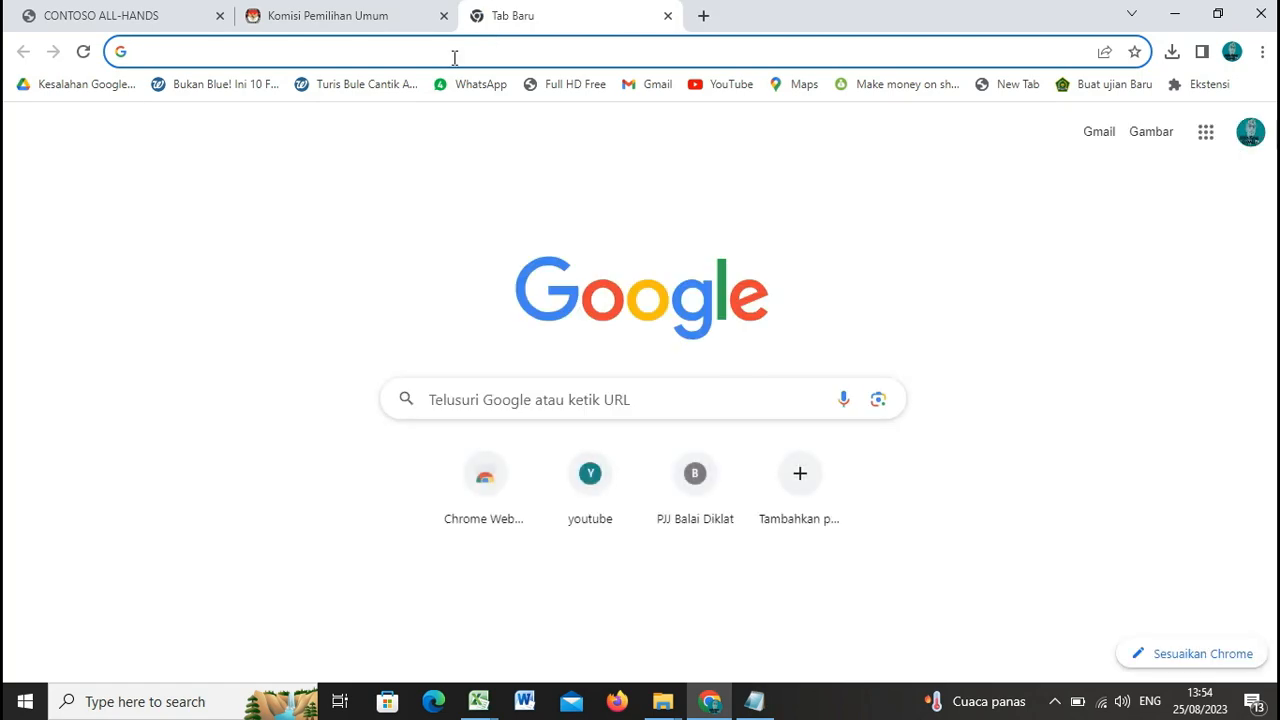
pyautogui.click(451, 52)
pyautogui.write('cek')
pyautogui.press('Return')
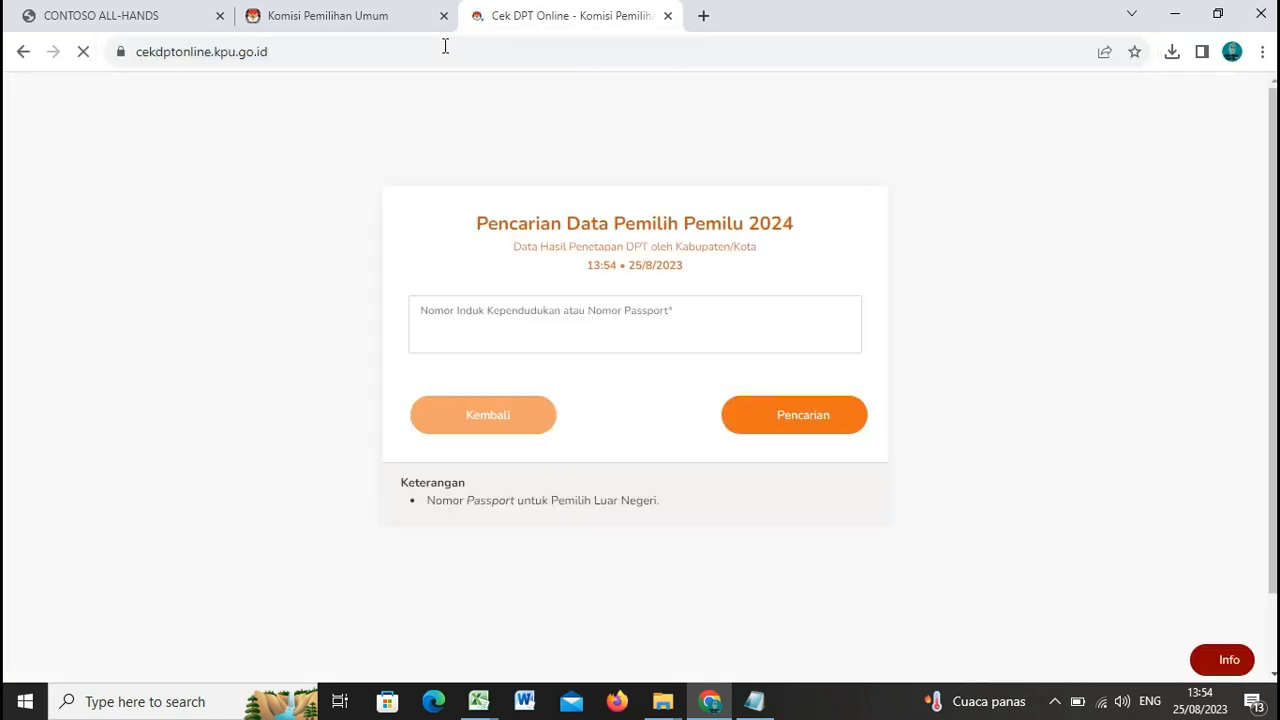
# Step: Switch between the DPTb Tujuan and Cek DPT Online tabs, ending on Cek DPT Online
pyautogui.click(378, 22)
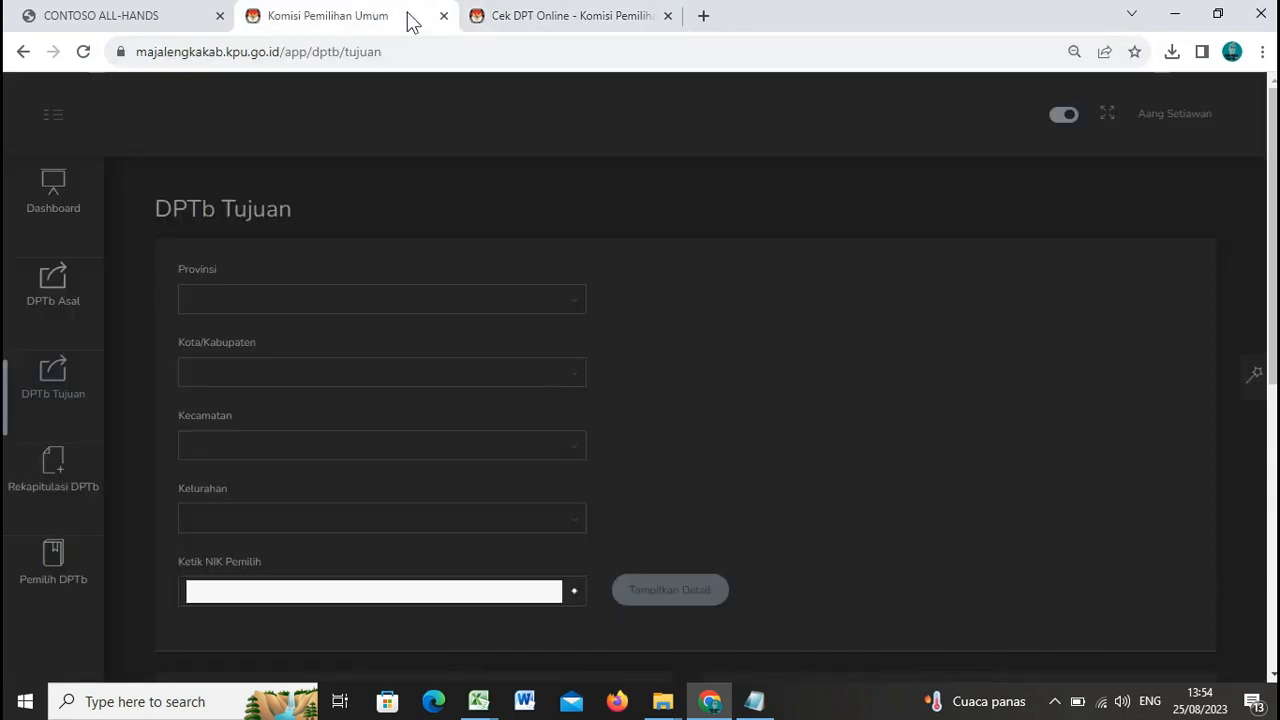
pyautogui.click(522, 14)
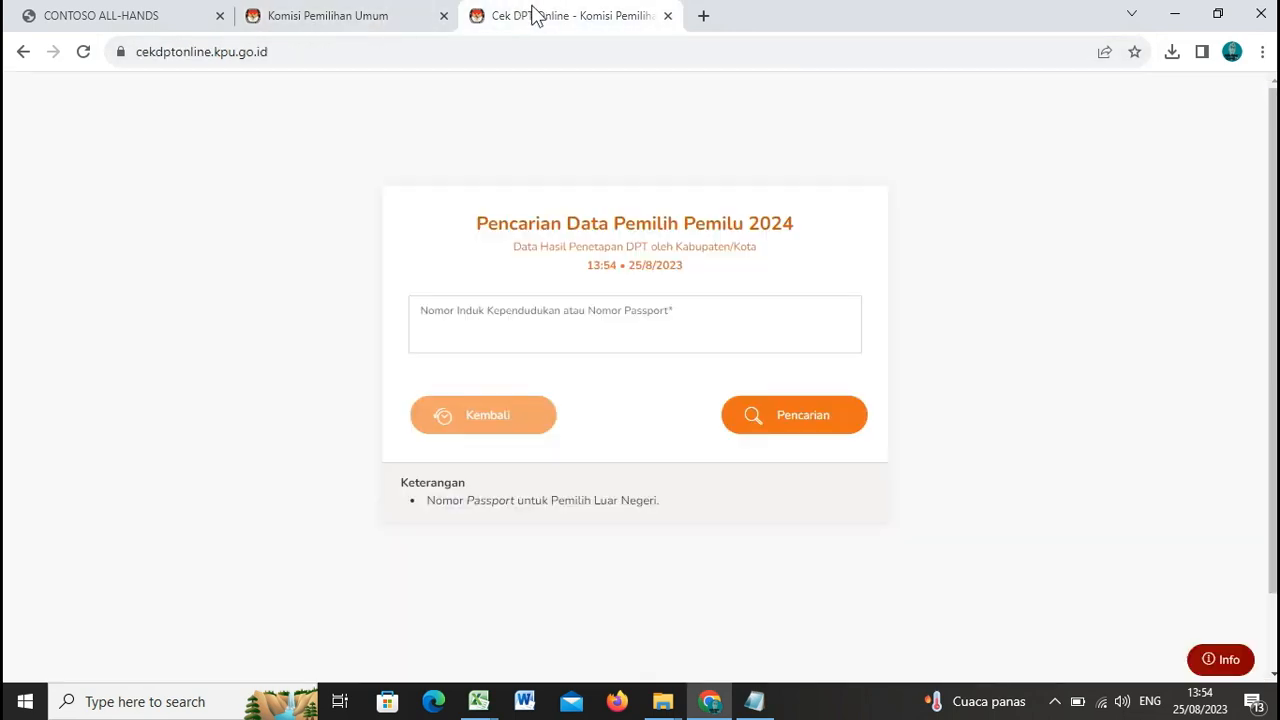
pyautogui.click(367, 20)
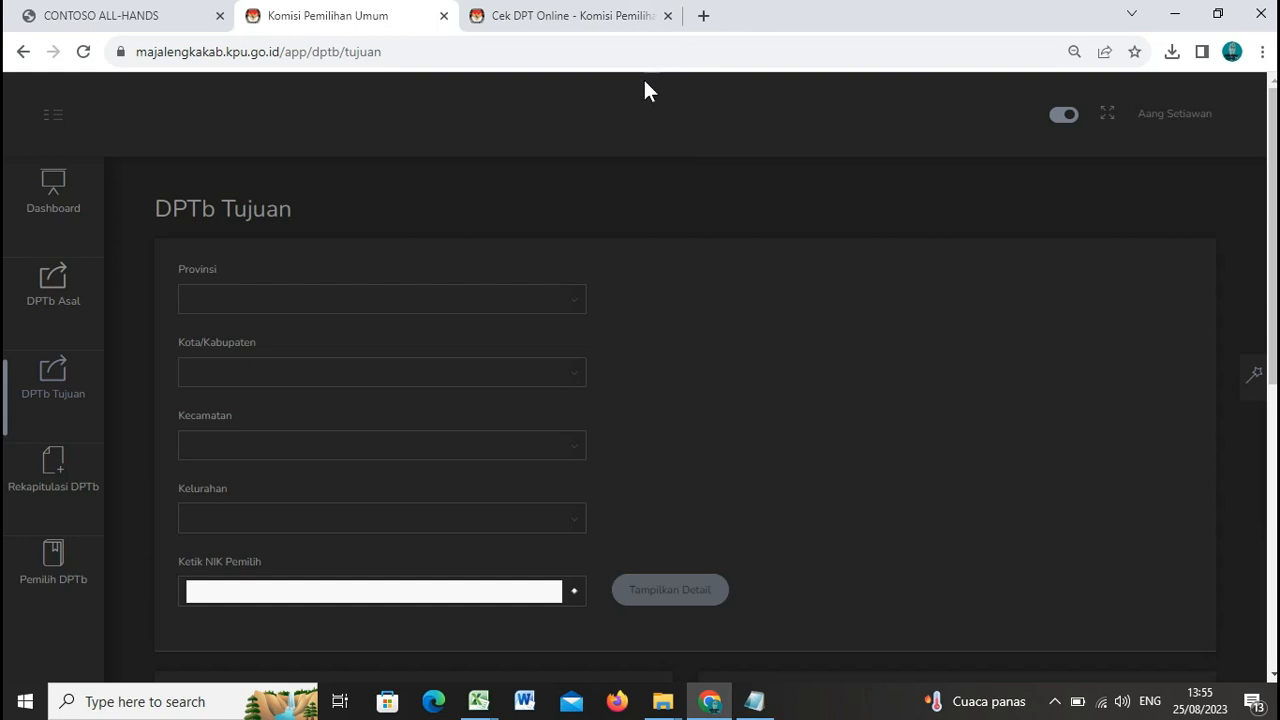
pyautogui.click(613, 18)
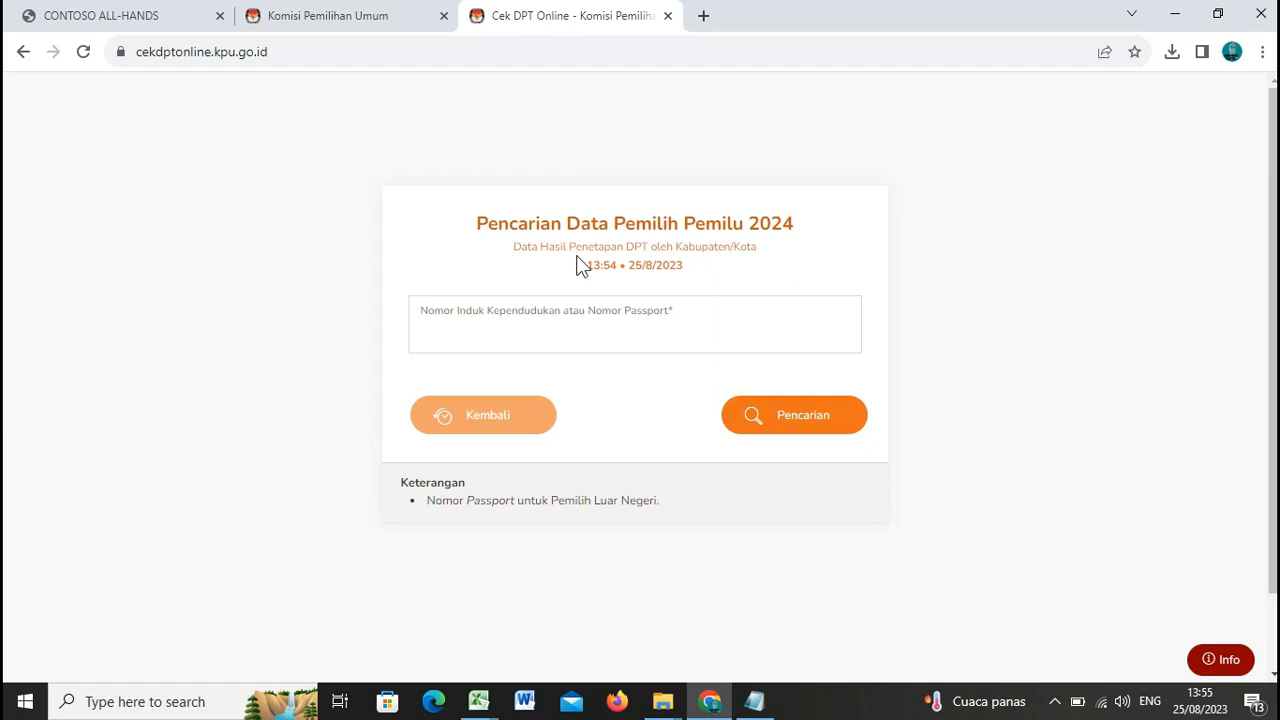
# Step: Search the first NIK from Notepad on Cek DPT Online, finding TPS 7 Sadasari, Argapura
pyautogui.click(754, 701)
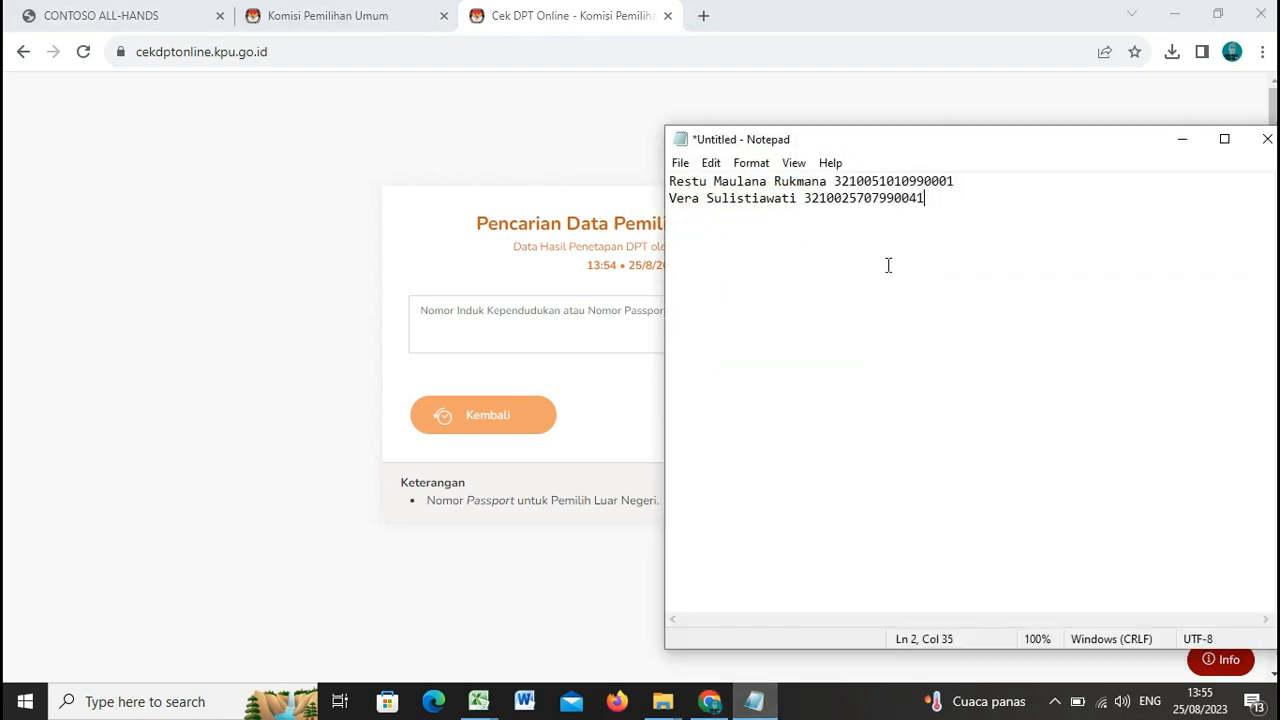
pyautogui.moveTo(957, 181); pyautogui.dragTo(835, 182)
pyautogui.hotkey('ctrl', 'c')
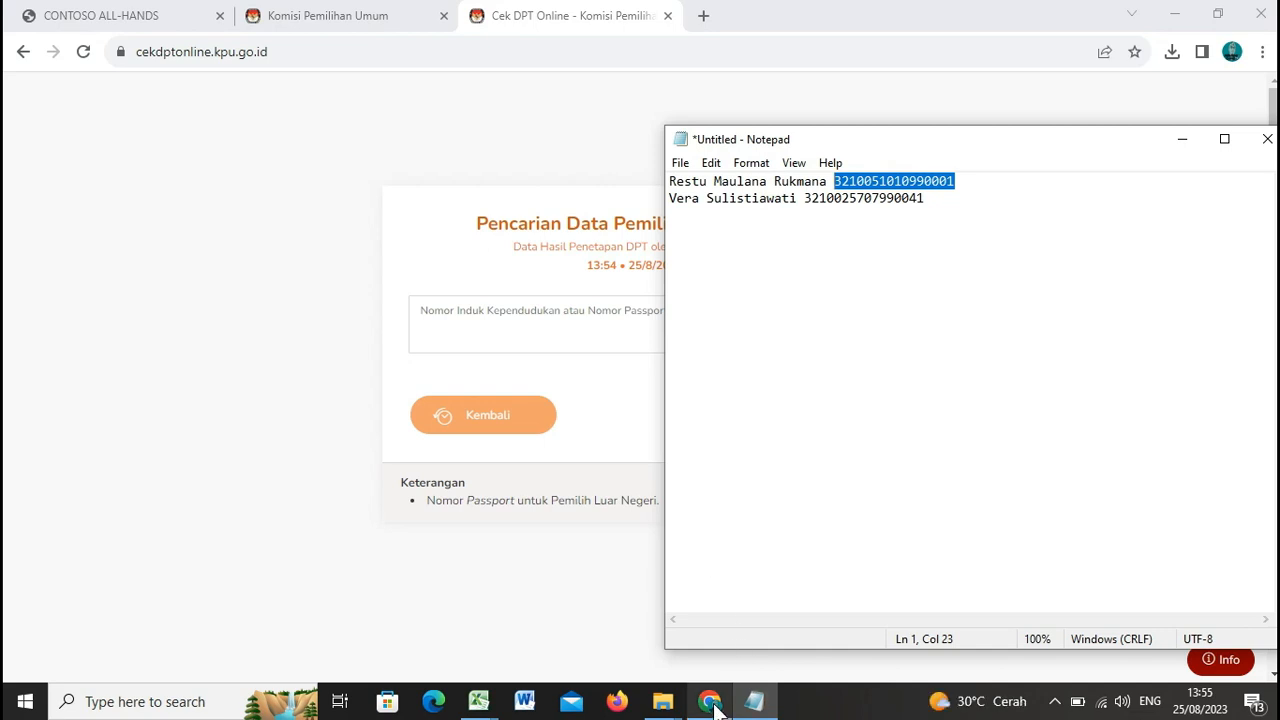
pyautogui.click(560, 15)
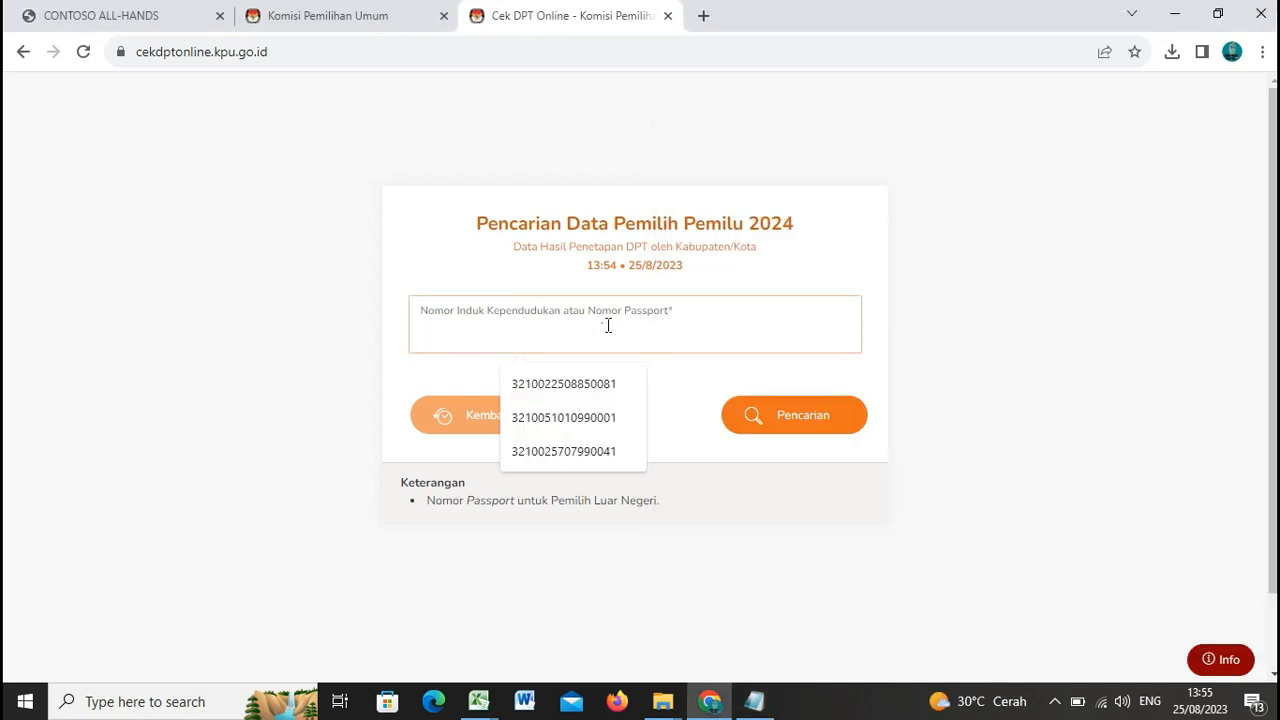
pyautogui.hotkey('ctrl', 'v')
pyautogui.click(796, 413)
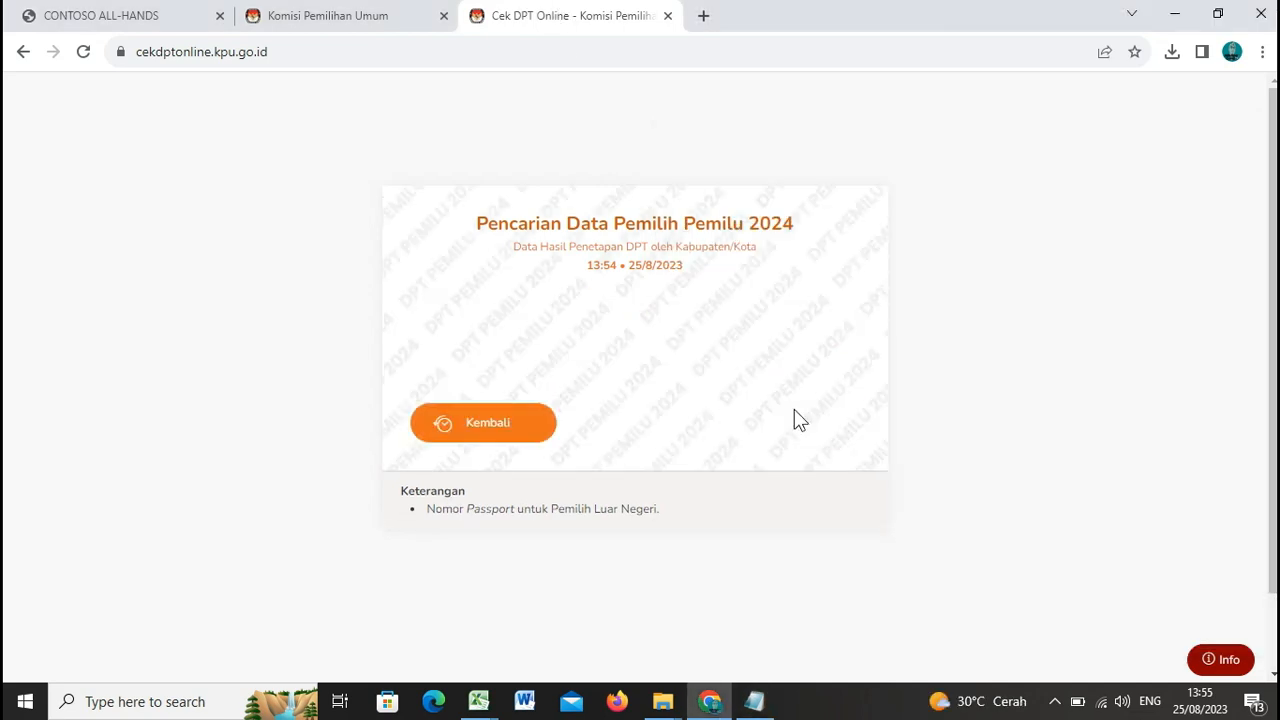
pyautogui.scroll(-1, 560, 260)
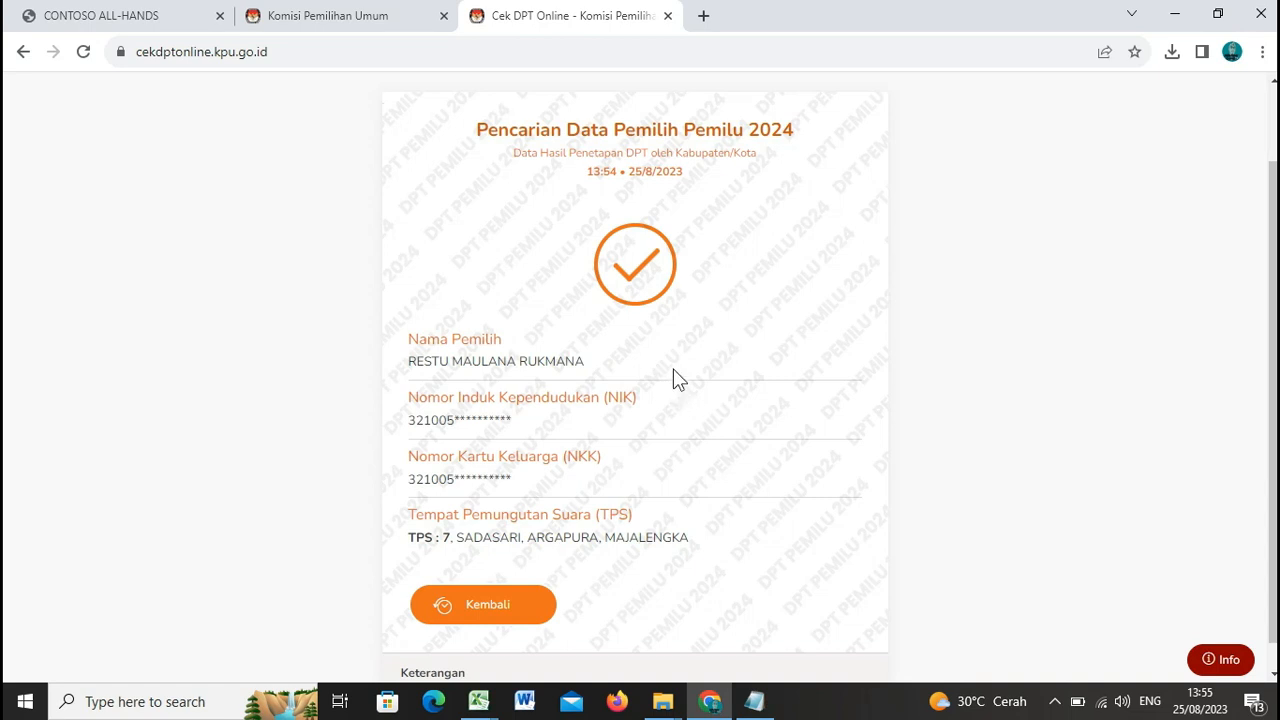
pyautogui.click(397, 18)
# Step: Set the DPTb Tujuan province to JAWA BARAT and regency to MAJALENGKA
pyautogui.click(317, 300)
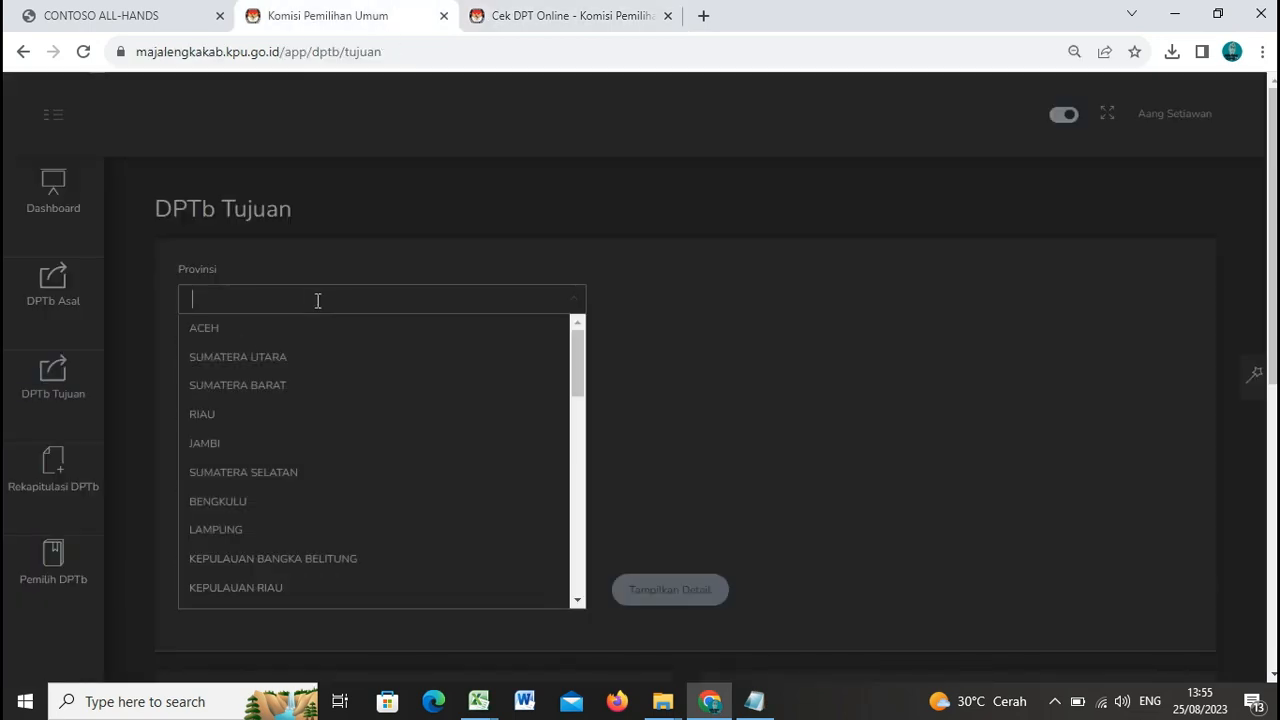
pyautogui.scroll(-2, 349, 494)
pyautogui.click(335, 466)
pyautogui.click(565, 377)
pyautogui.scroll(-2, 429, 506)
pyautogui.click(414, 562)
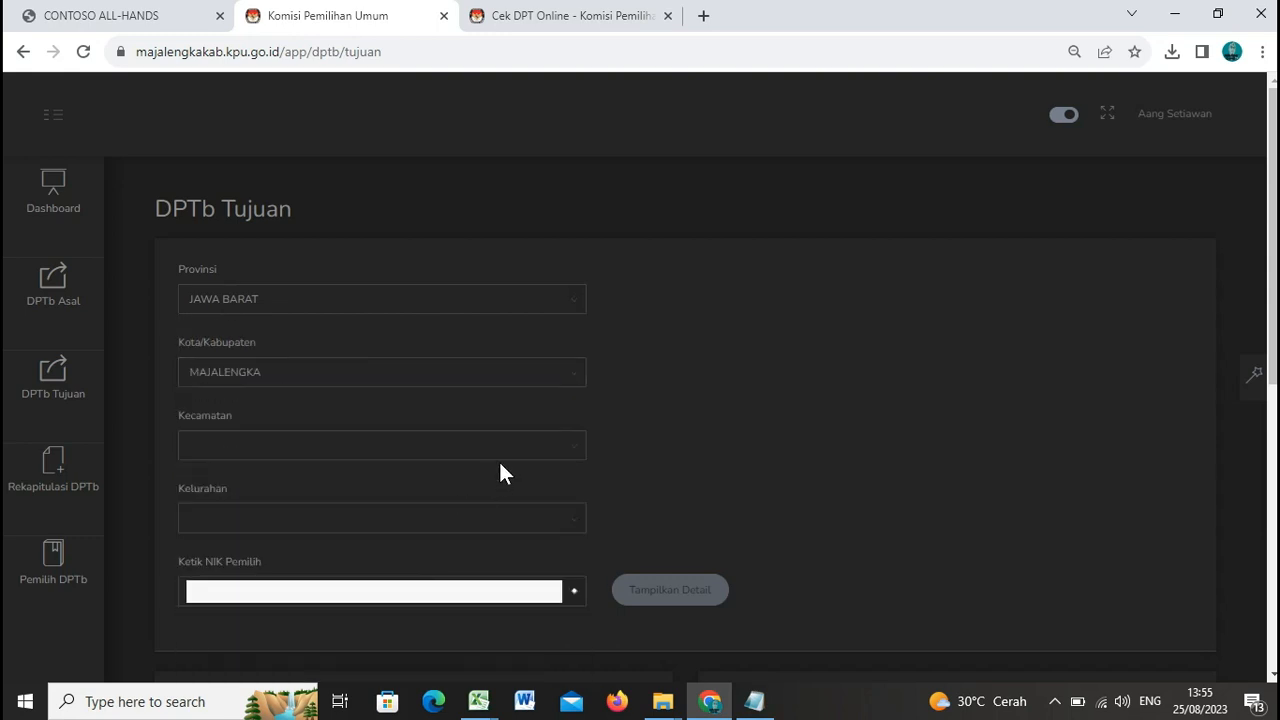
# Step: Set Kecamatan to ARGAPURA, after checking it on Cek DPT Online, and Kelurahan to SADASARI
pyautogui.click(578, 449)
pyautogui.scroll(-1, 523, 494)
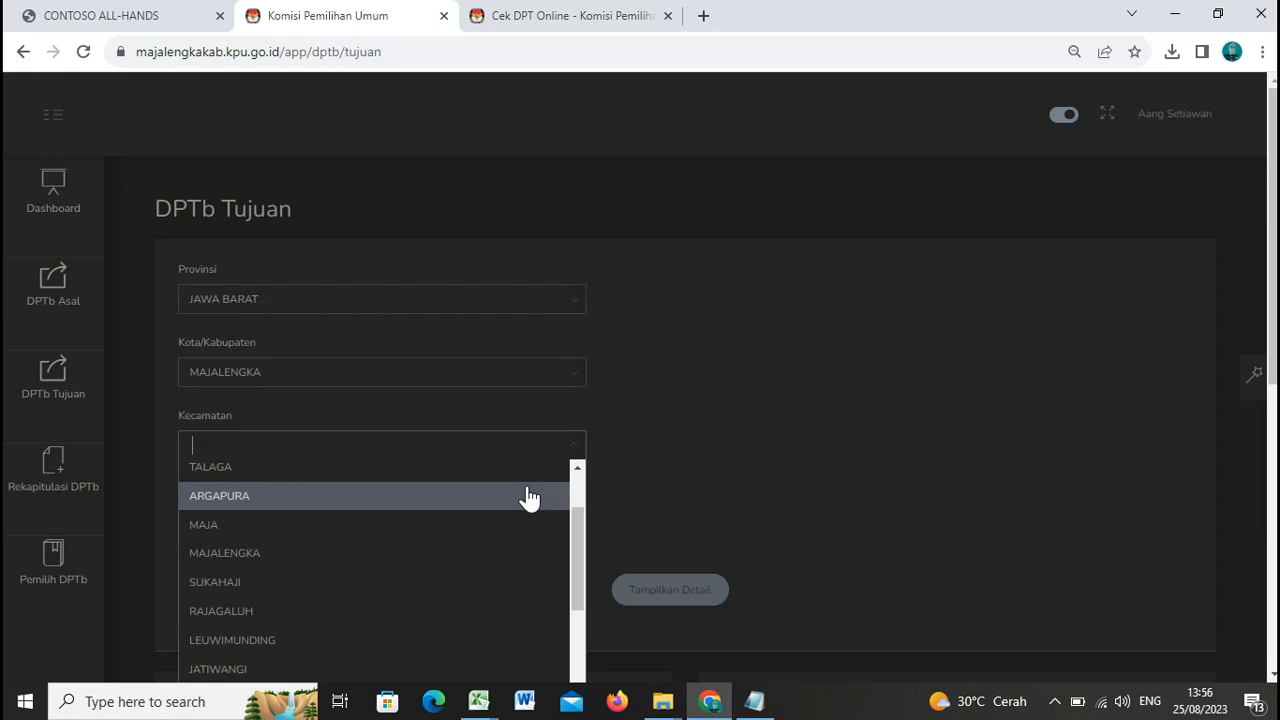
pyautogui.scroll(-1, 370, 555)
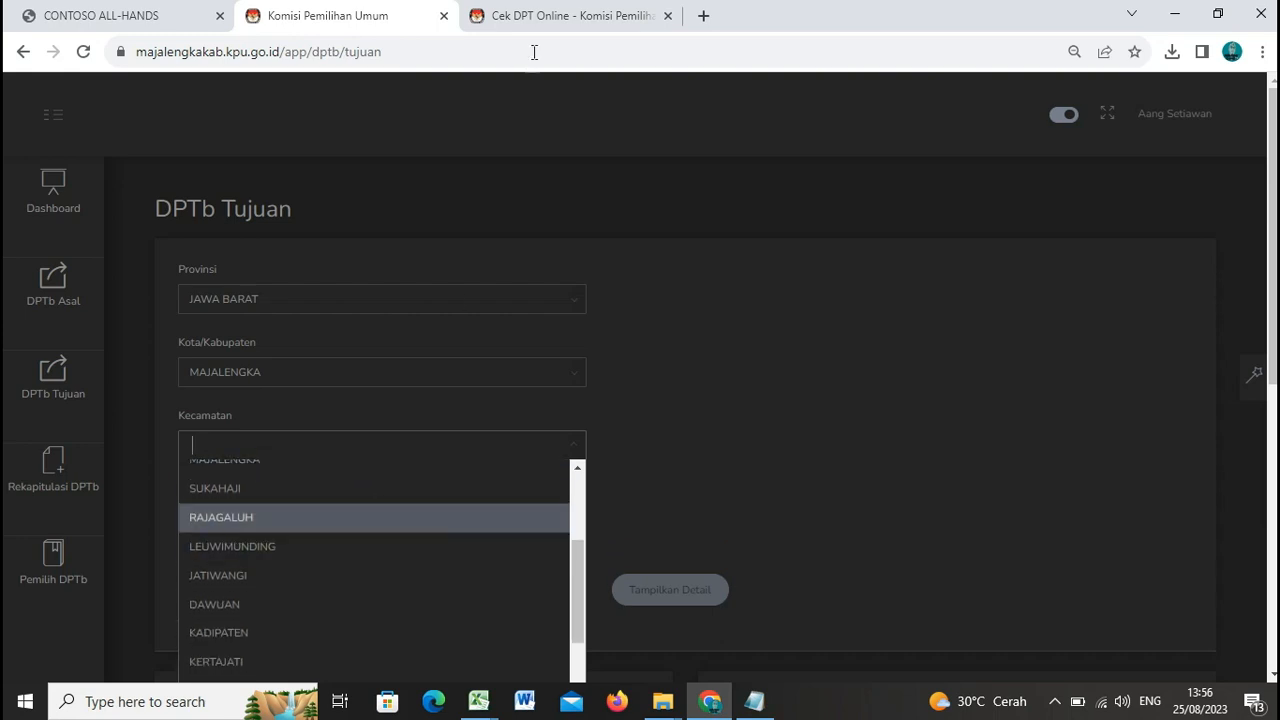
pyautogui.click(531, 22)
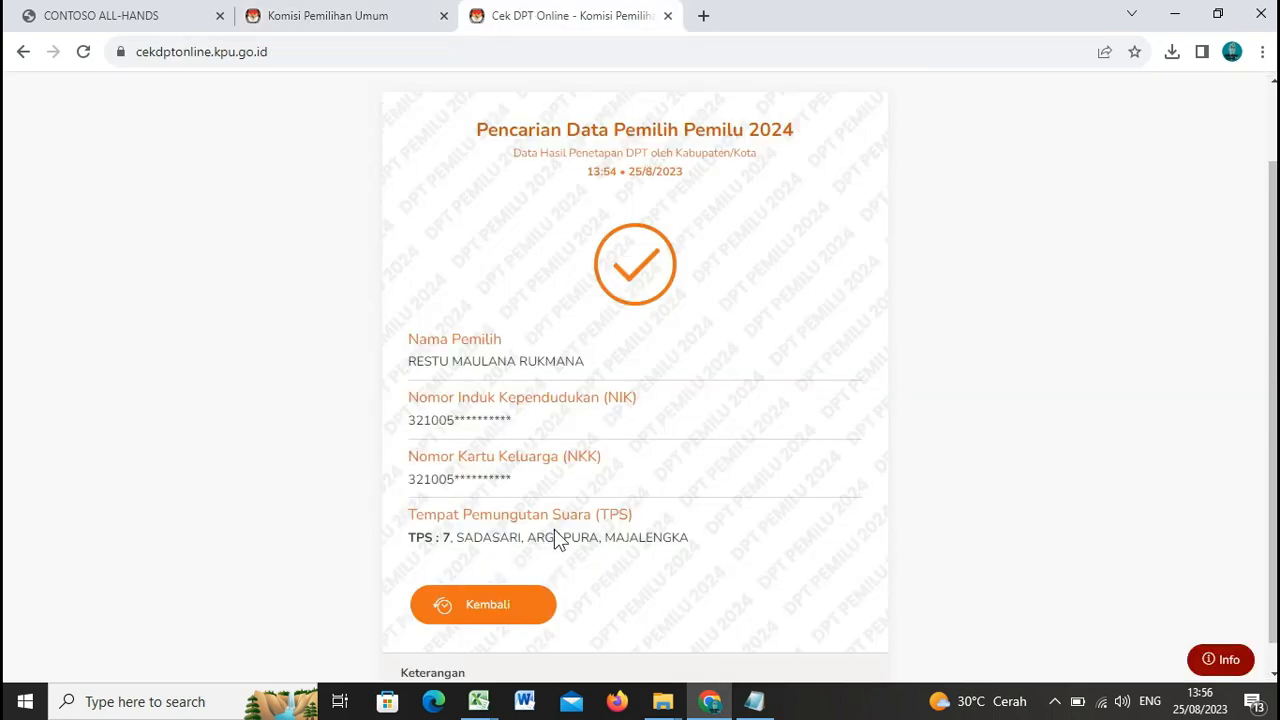
pyautogui.click(330, 18)
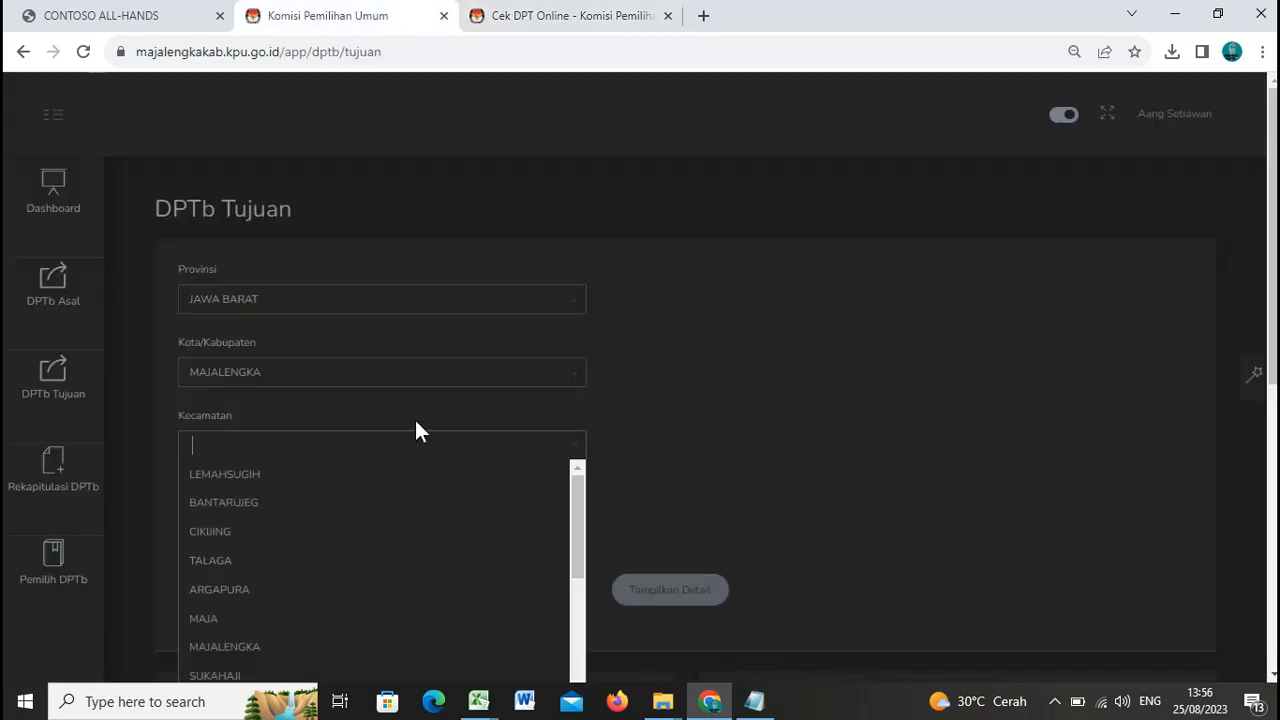
pyautogui.click(394, 589)
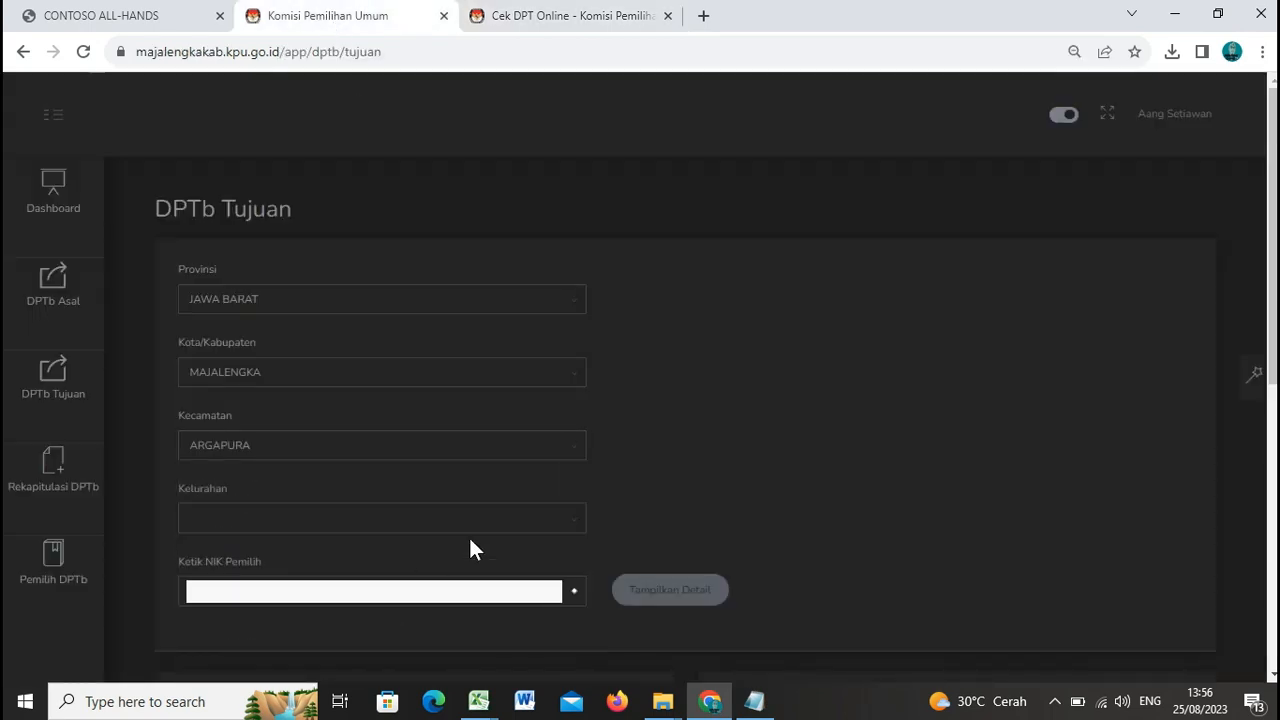
pyautogui.click(573, 521)
pyautogui.scroll(-1, 380, 576)
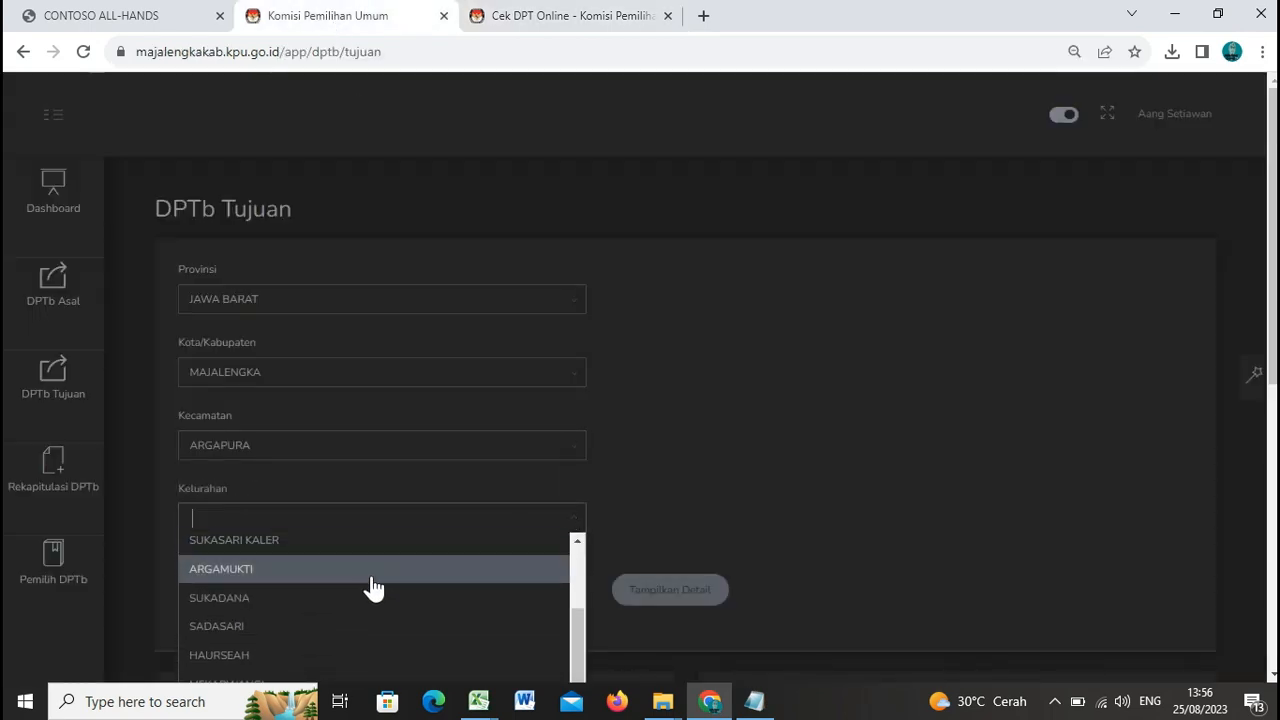
pyautogui.click(356, 629)
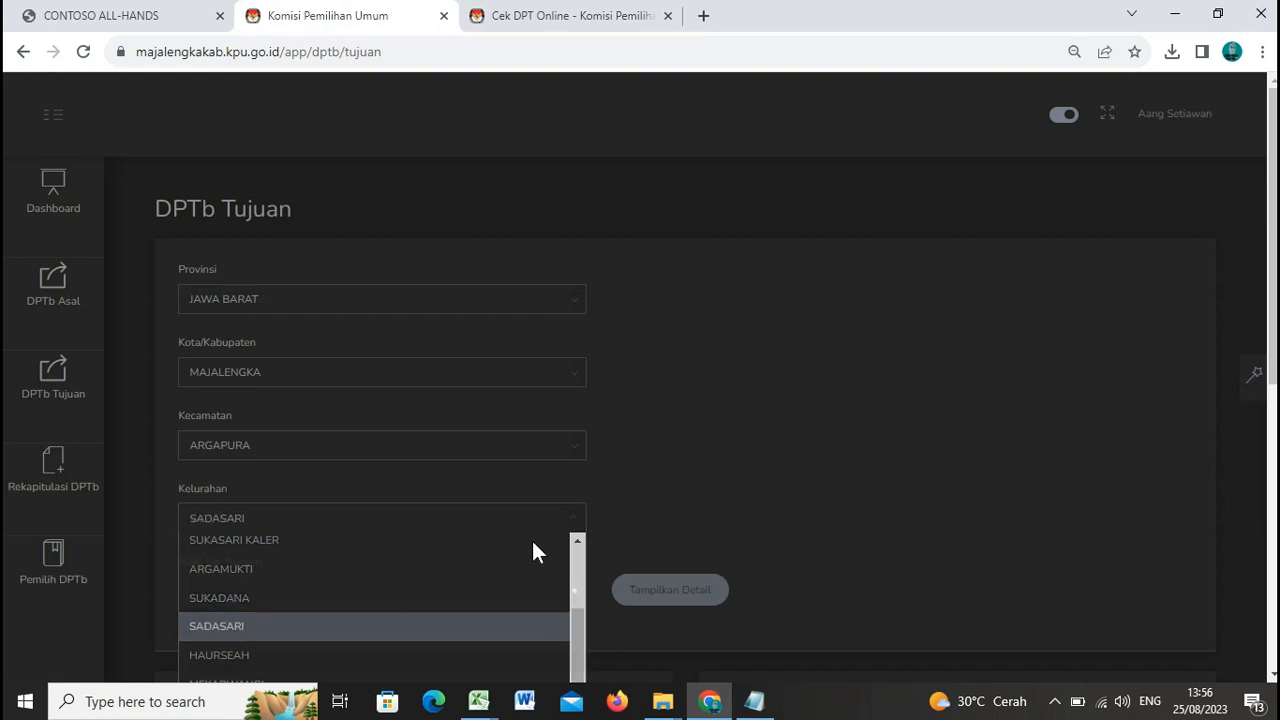
pyautogui.scroll(-1, 459, 511)
pyautogui.click(459, 500)
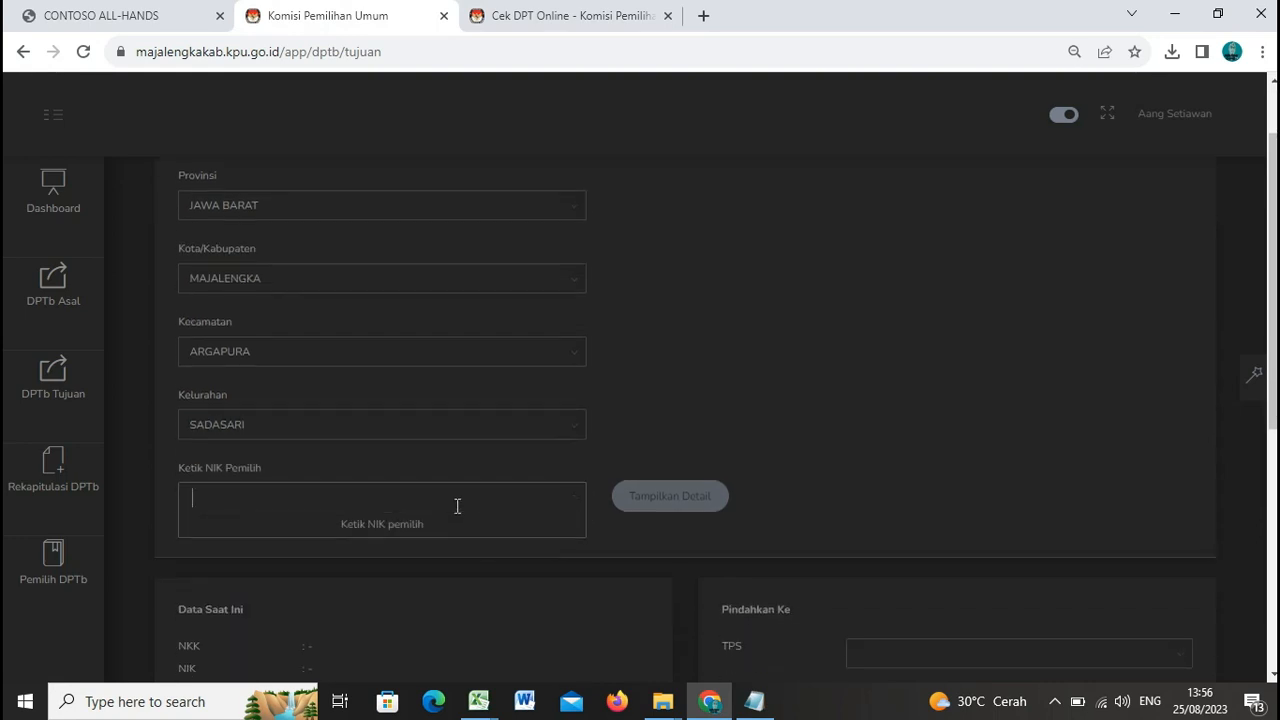
# Step: Paste the NIK, select the matching voter and load their current TPS 007 registration
pyautogui.hotkey('ctrl', 'v')
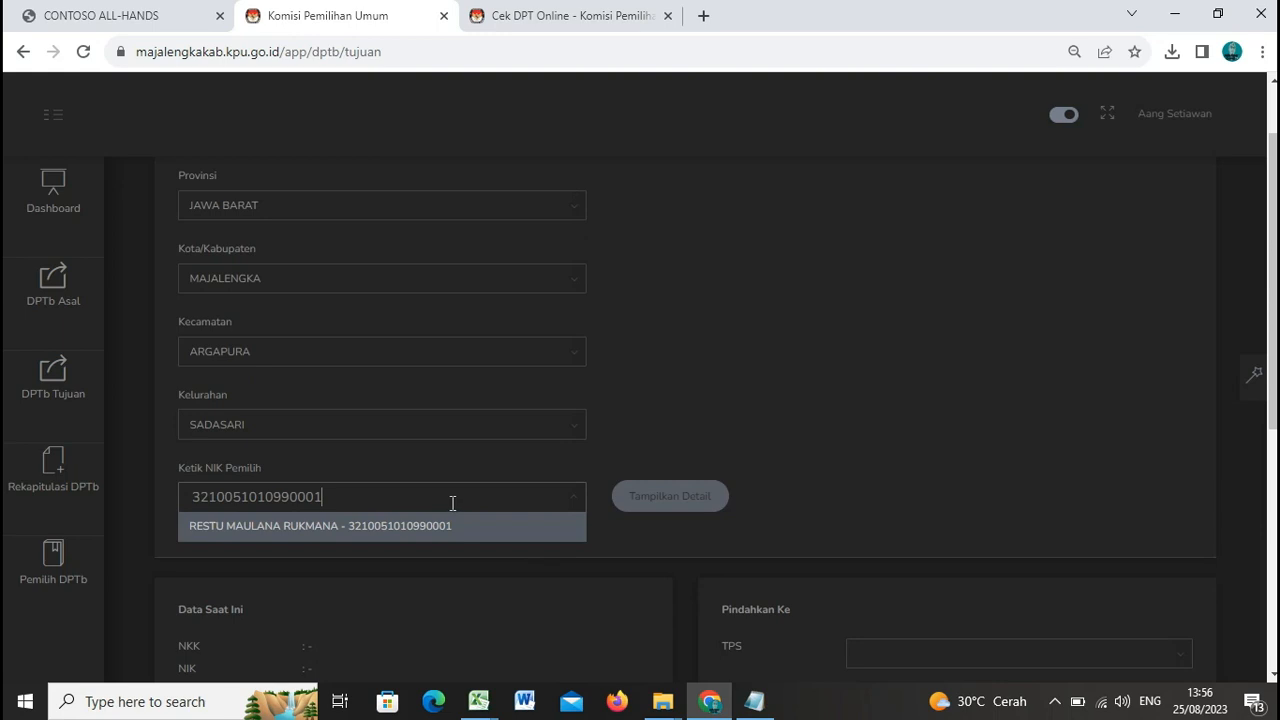
pyautogui.click(304, 530)
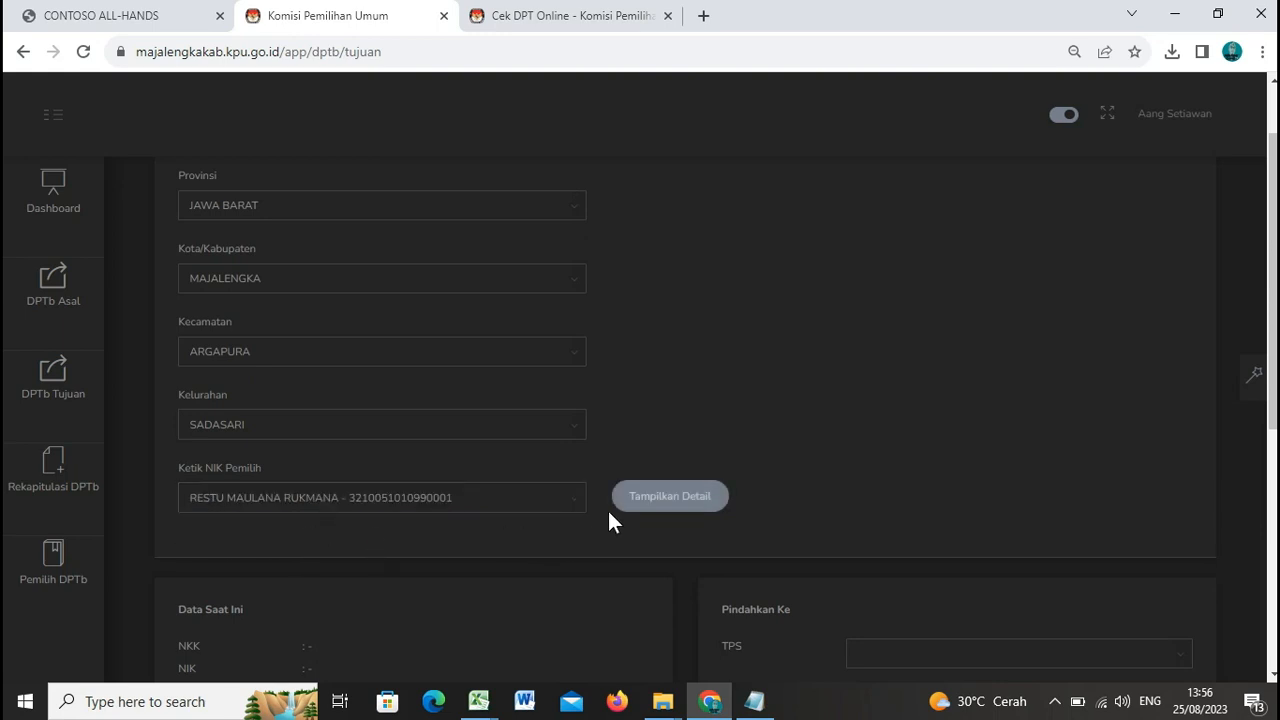
pyautogui.click(657, 497)
pyautogui.scroll(-3, 819, 288)
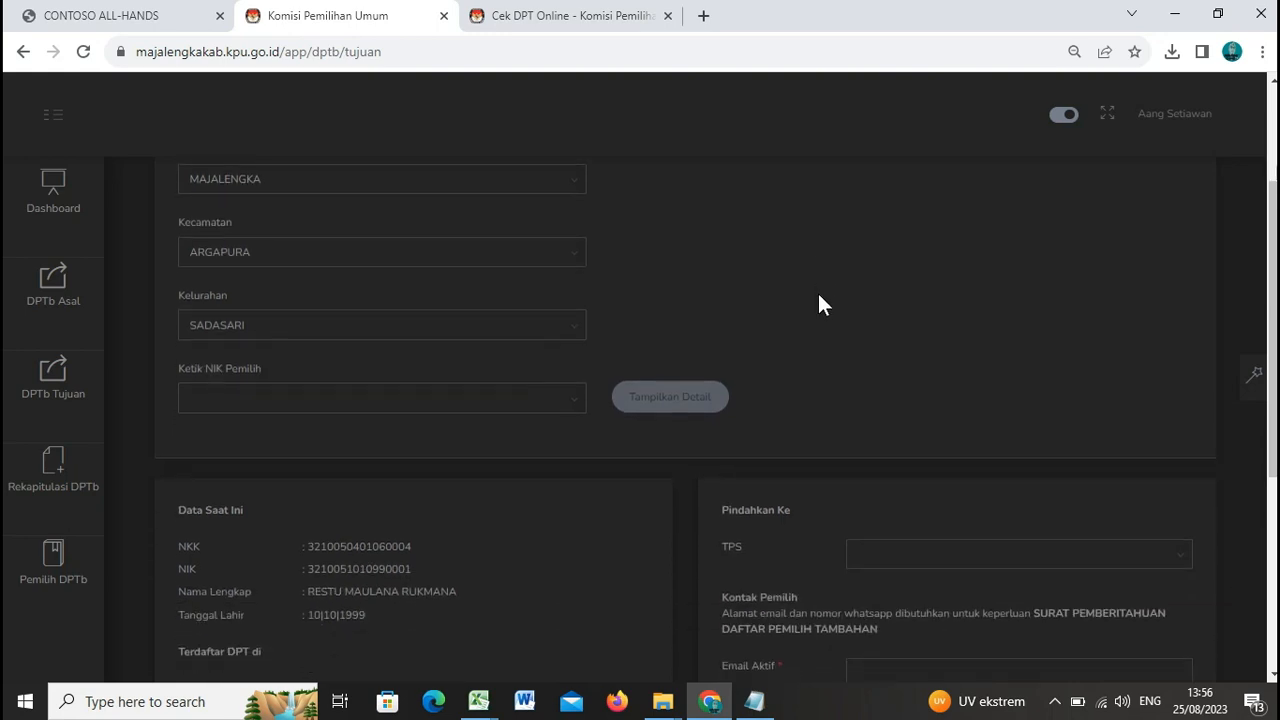
pyautogui.scroll(-1, 818, 296)
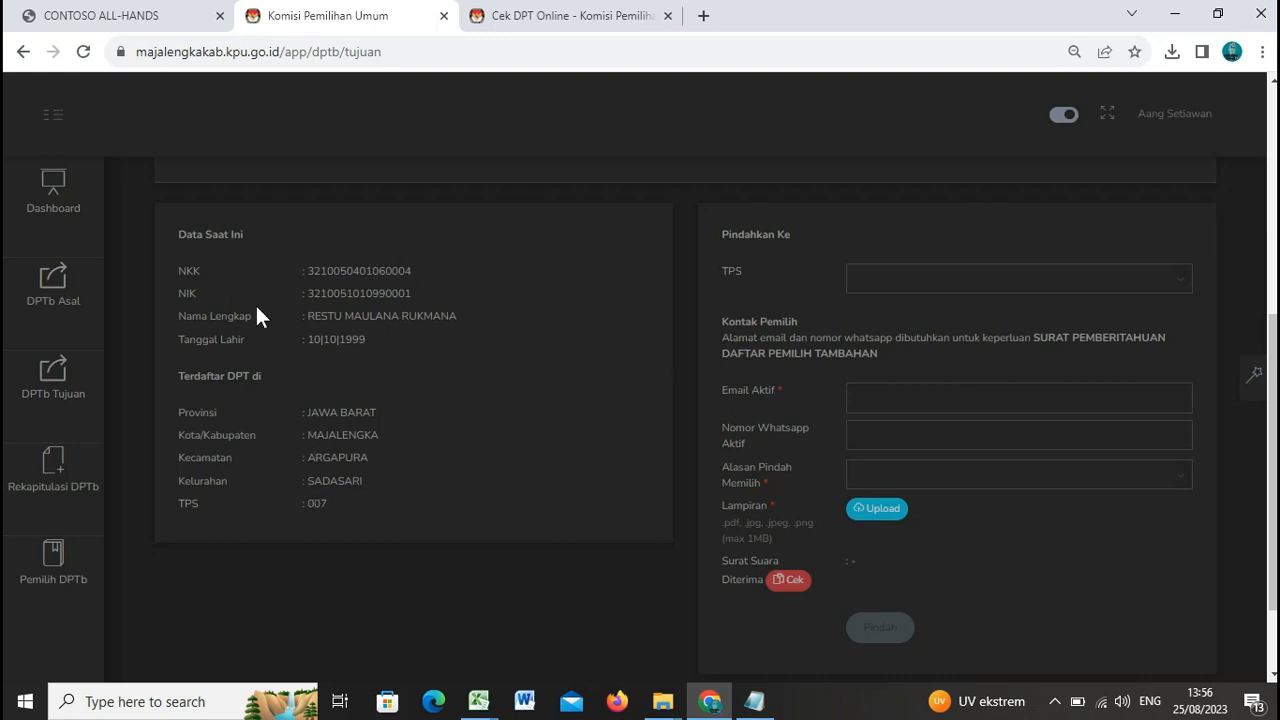
# Step: Choose TPS 002 (telah terisi 0 dari 6) as the transfer destination
pyautogui.click(1187, 282)
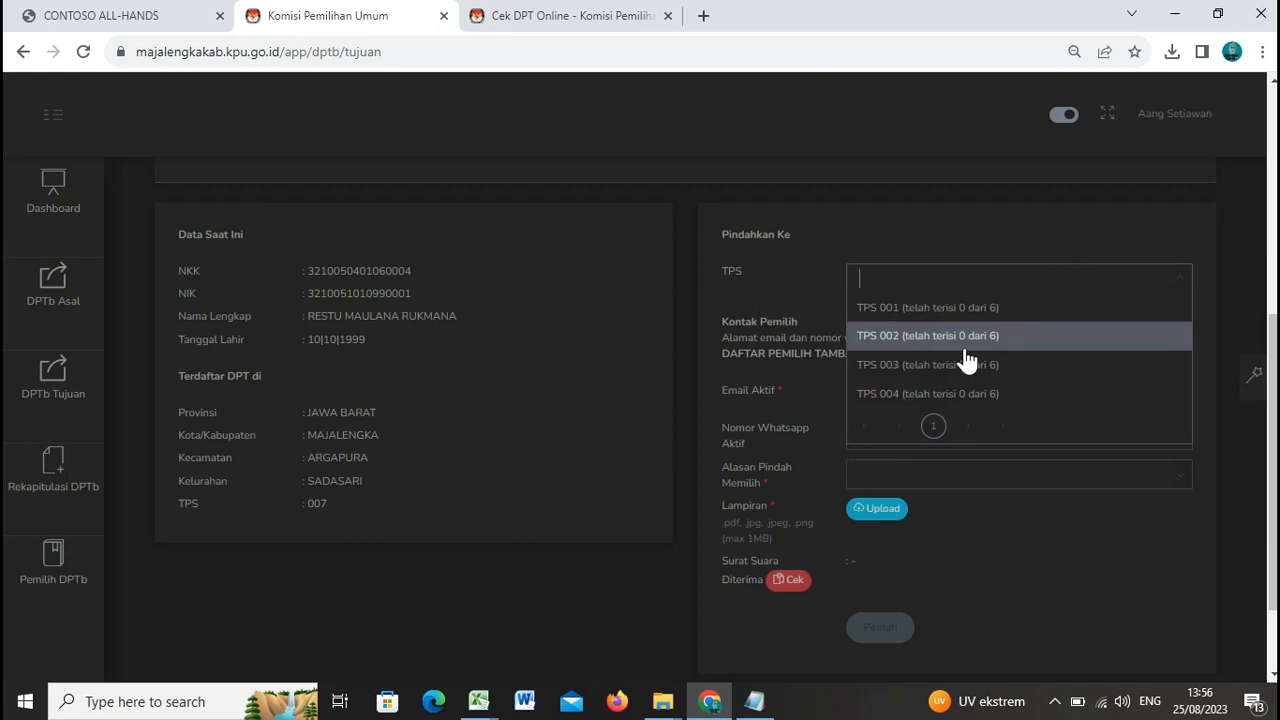
pyautogui.scroll(-1, 1010, 358)
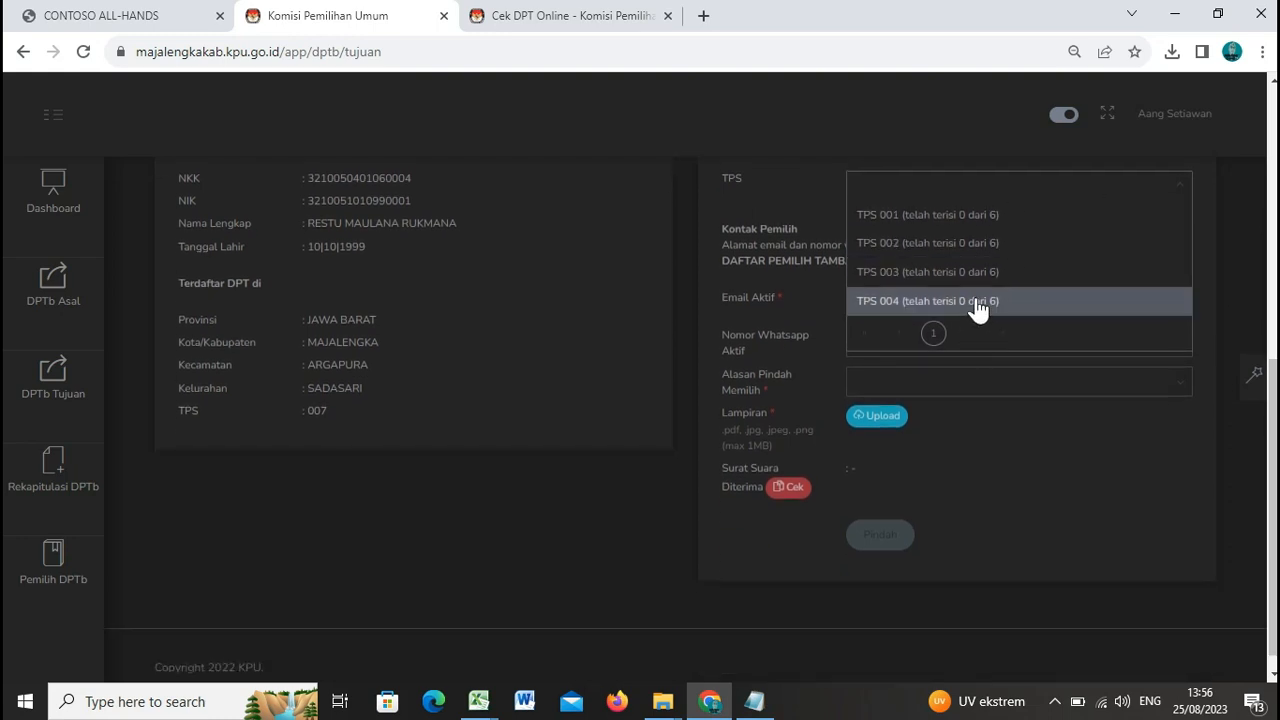
pyautogui.scroll(1, 977, 309)
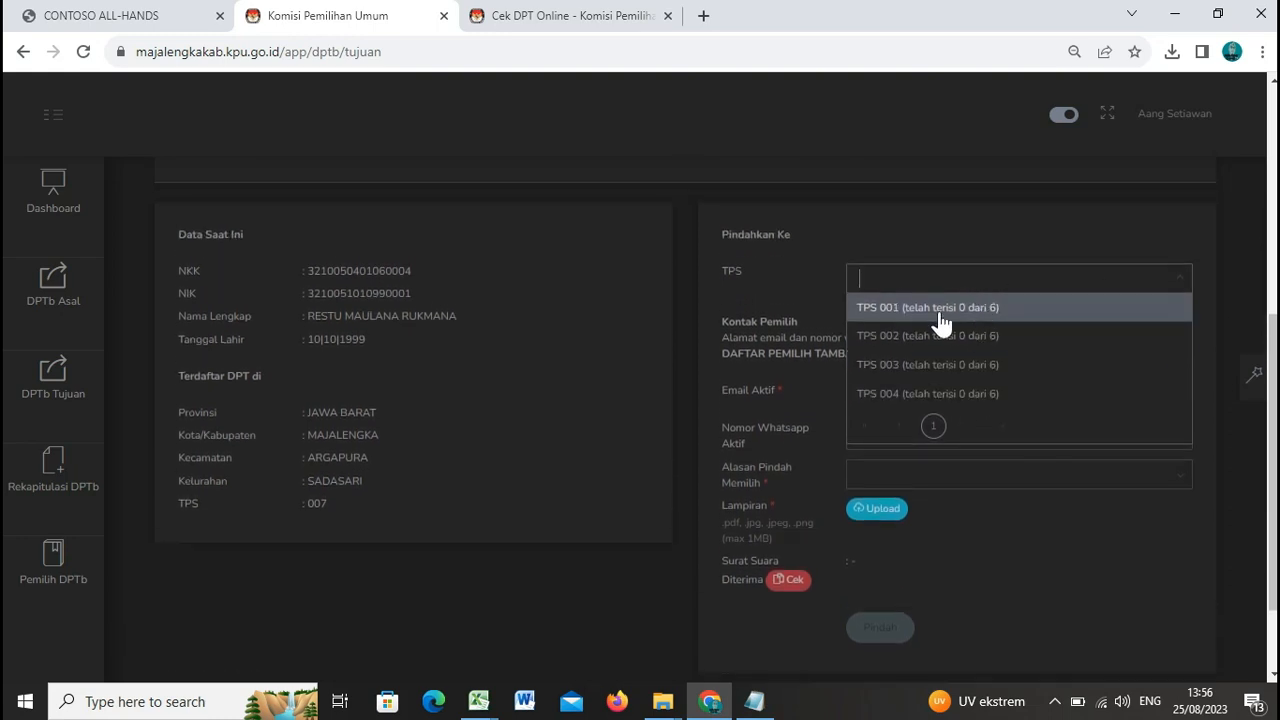
pyautogui.click(997, 340)
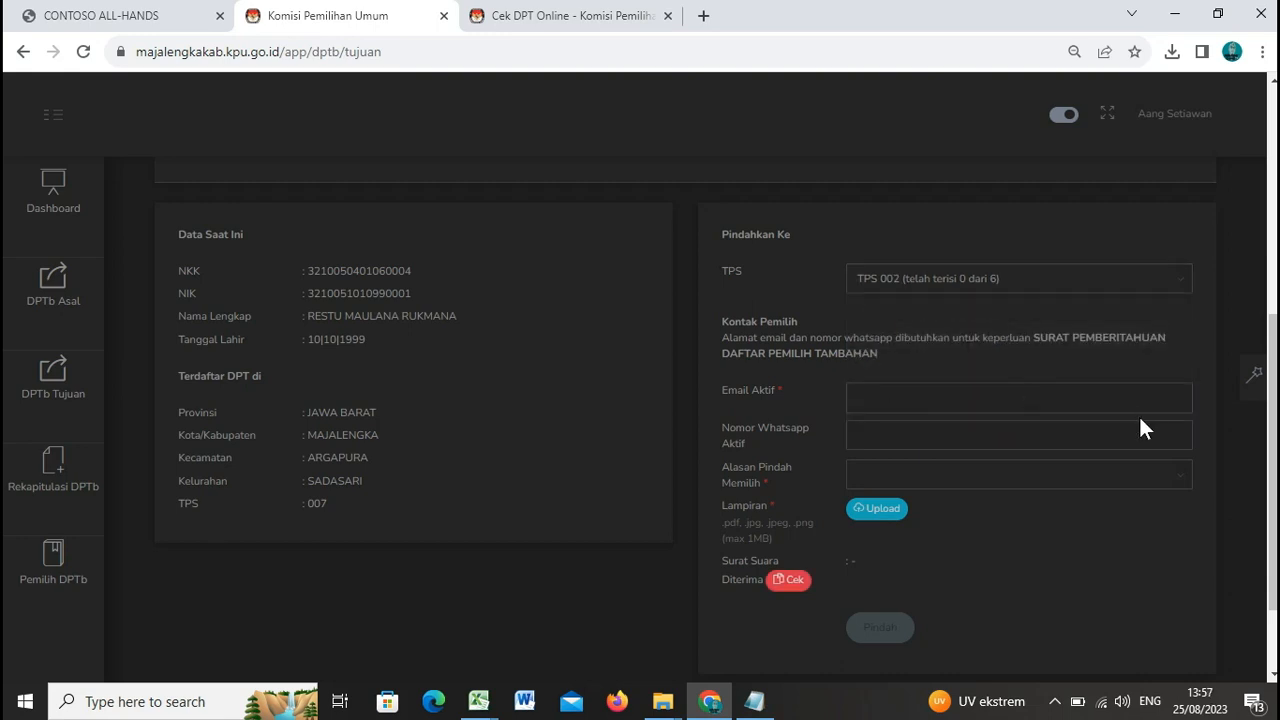
# Step: Enter the voter's active Gmail address and accept the saved WhatsApp number suggestion
pyautogui.click(1165, 400)
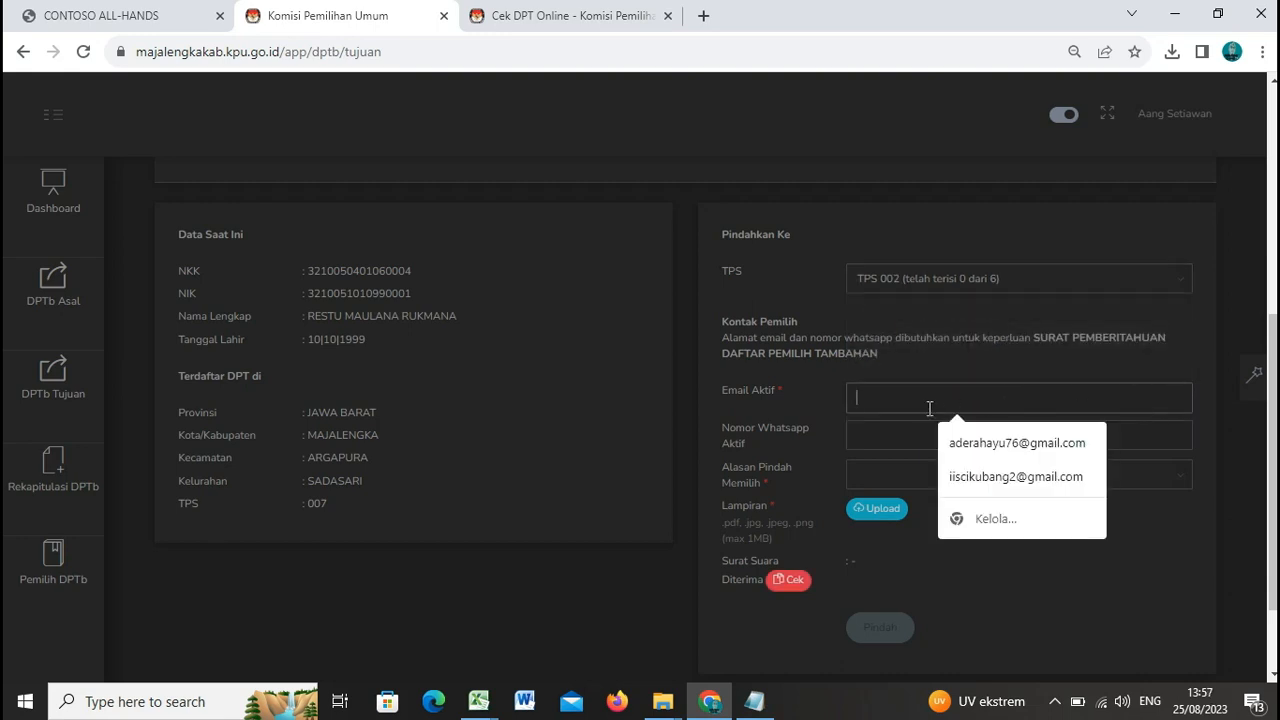
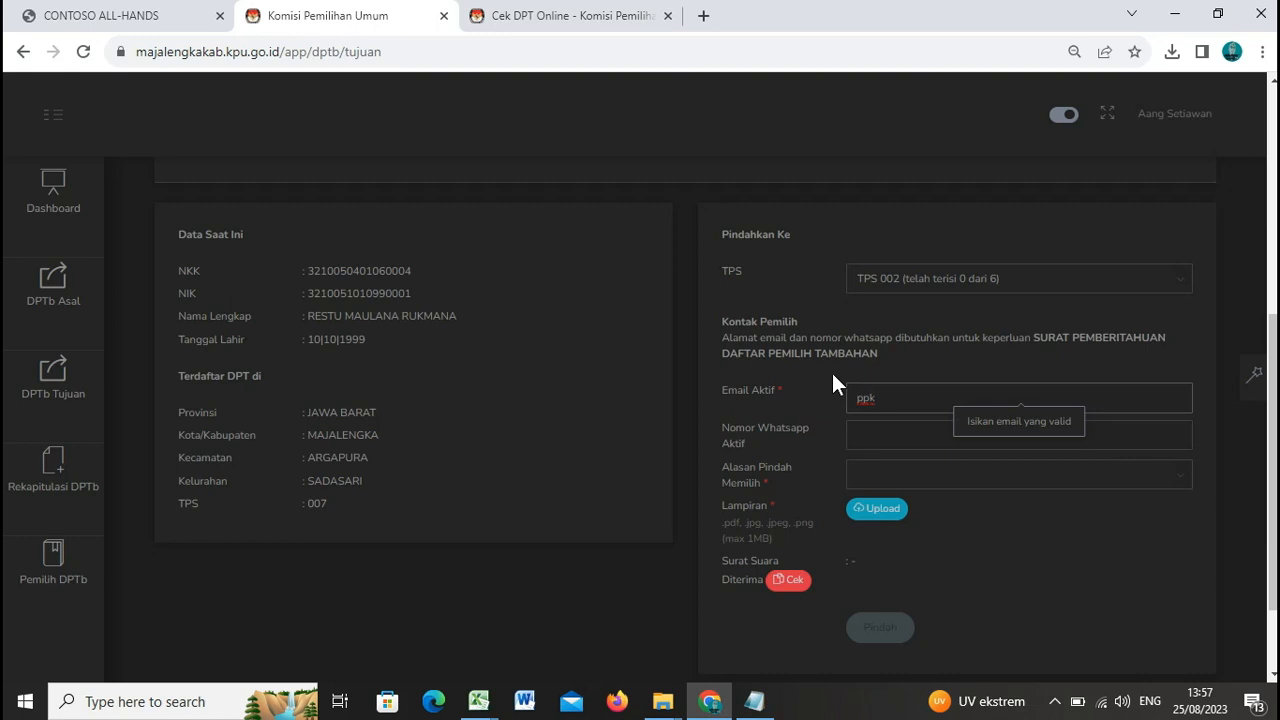
pyautogui.click(976, 435)
pyautogui.click(1005, 484)
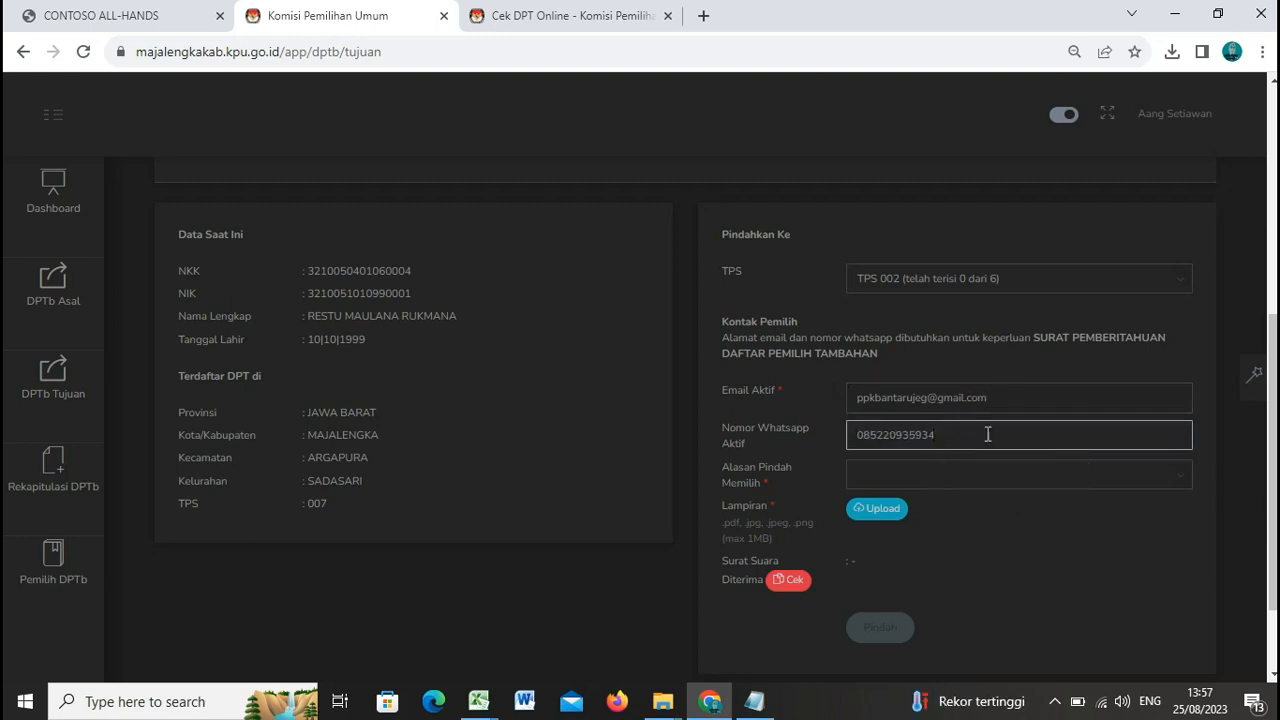
pyautogui.click(1178, 479)
# Step: Try Pindah domisili, Menjalankan tugas di tempat lain and the social-care reason as moving reasons
pyautogui.scroll(-2, 1063, 490)
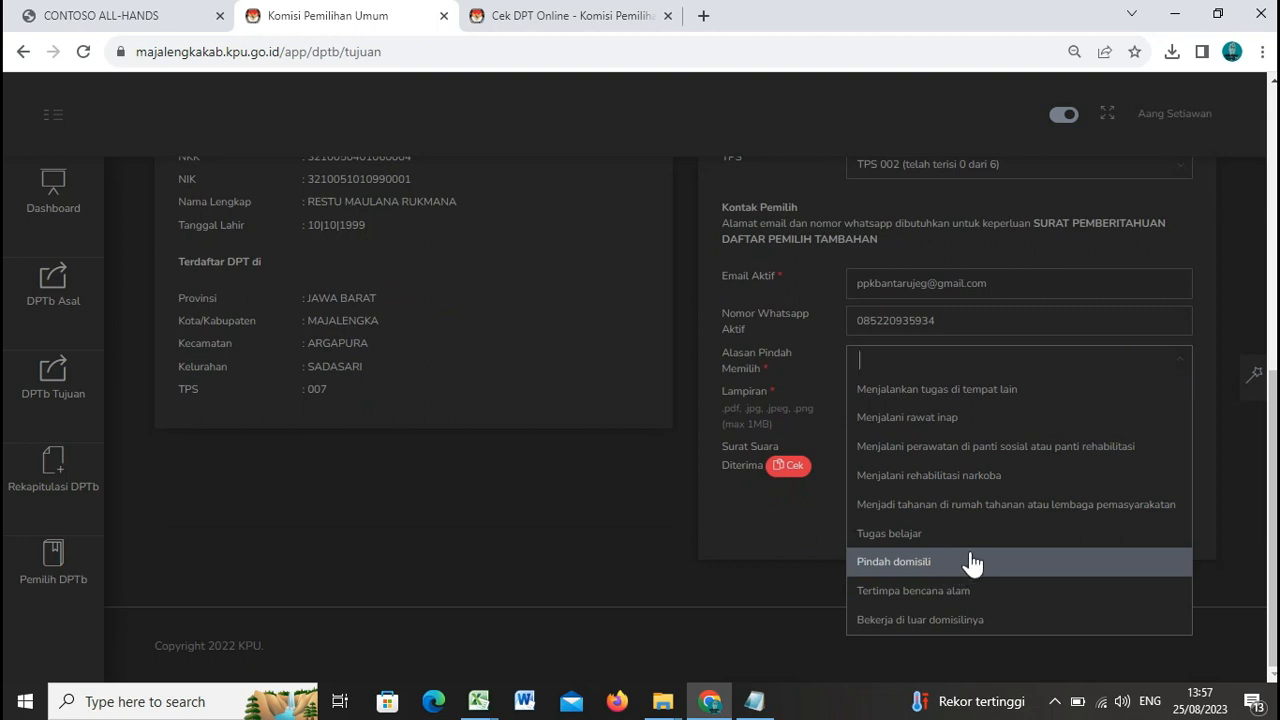
pyautogui.click(968, 552)
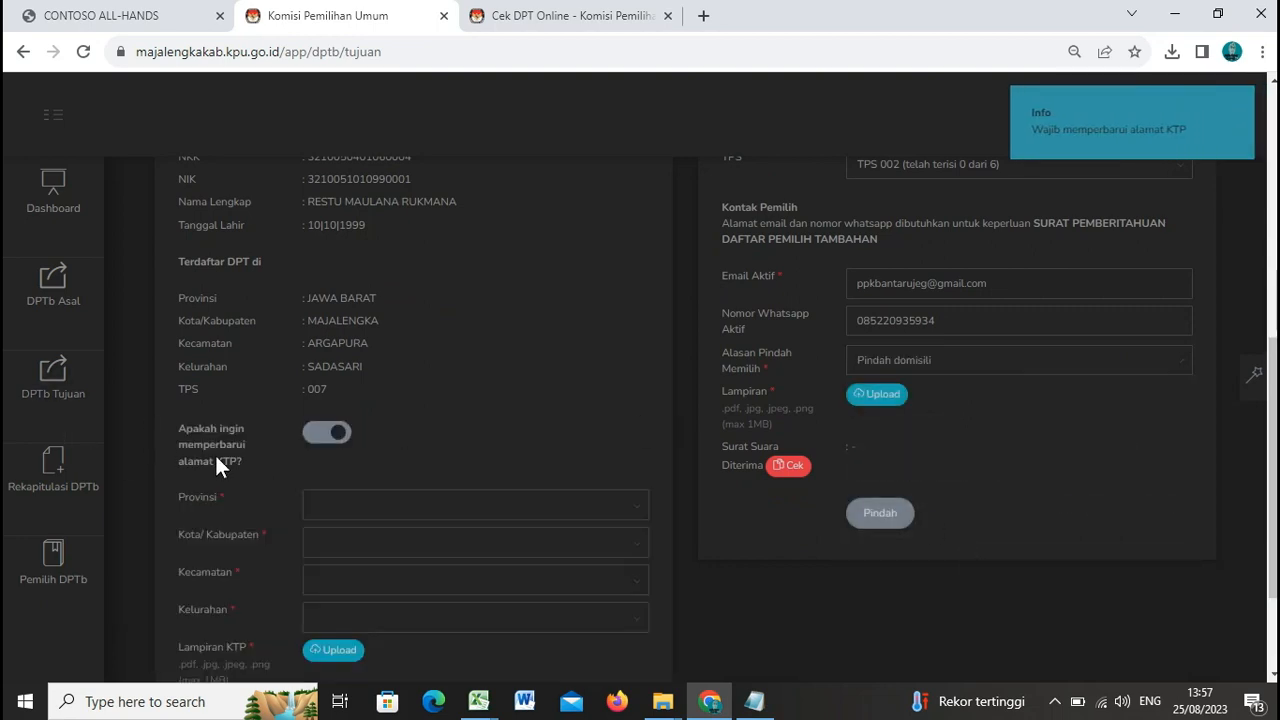
pyautogui.scroll(-1, 245, 483)
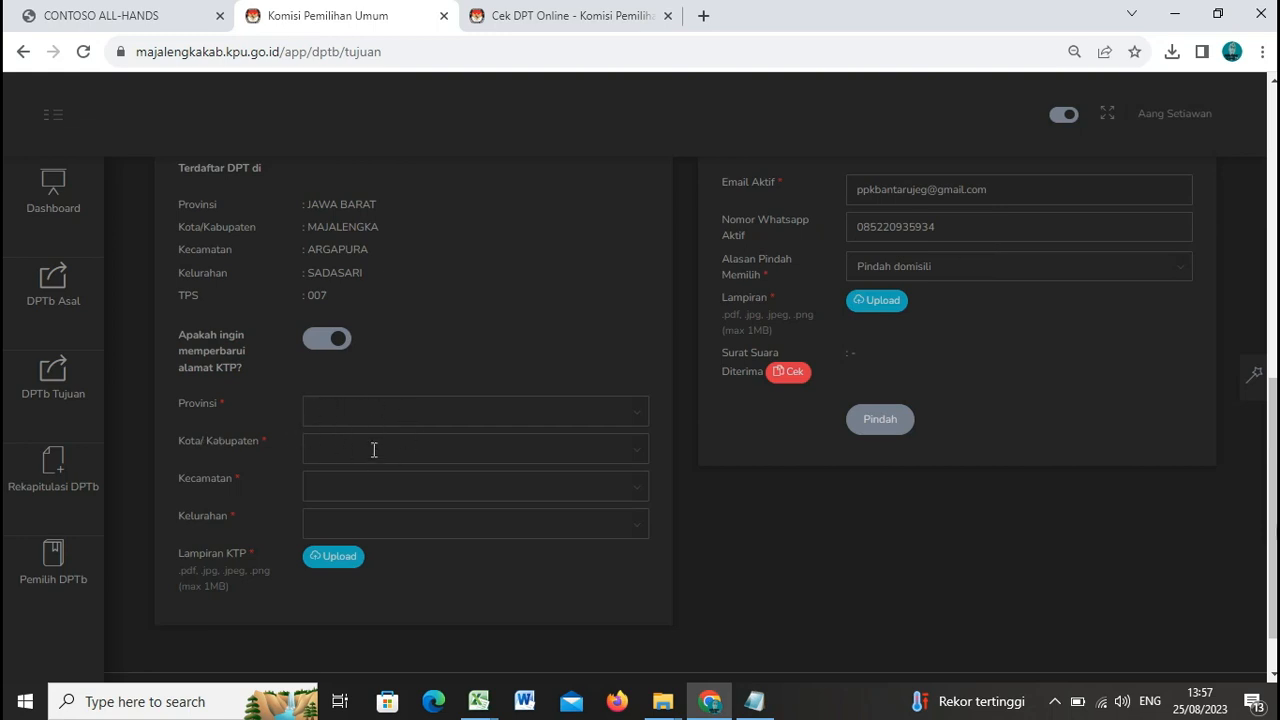
pyautogui.click(1172, 272)
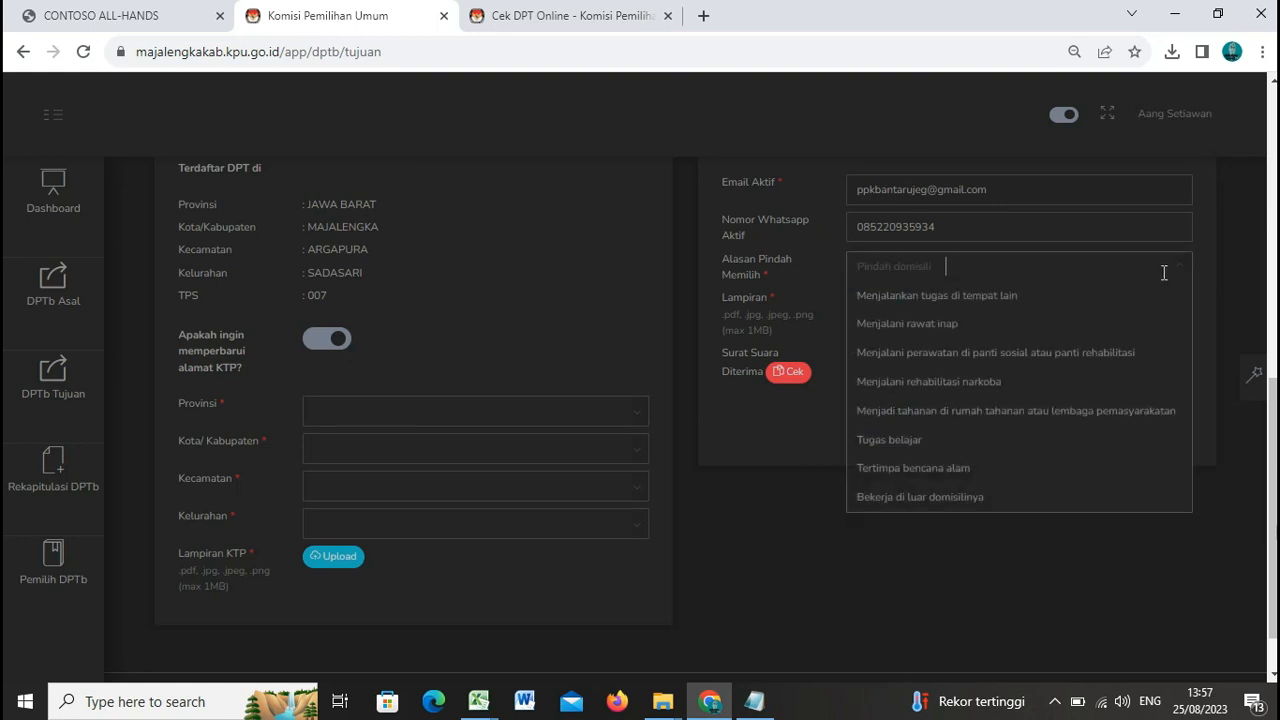
pyautogui.click(1013, 298)
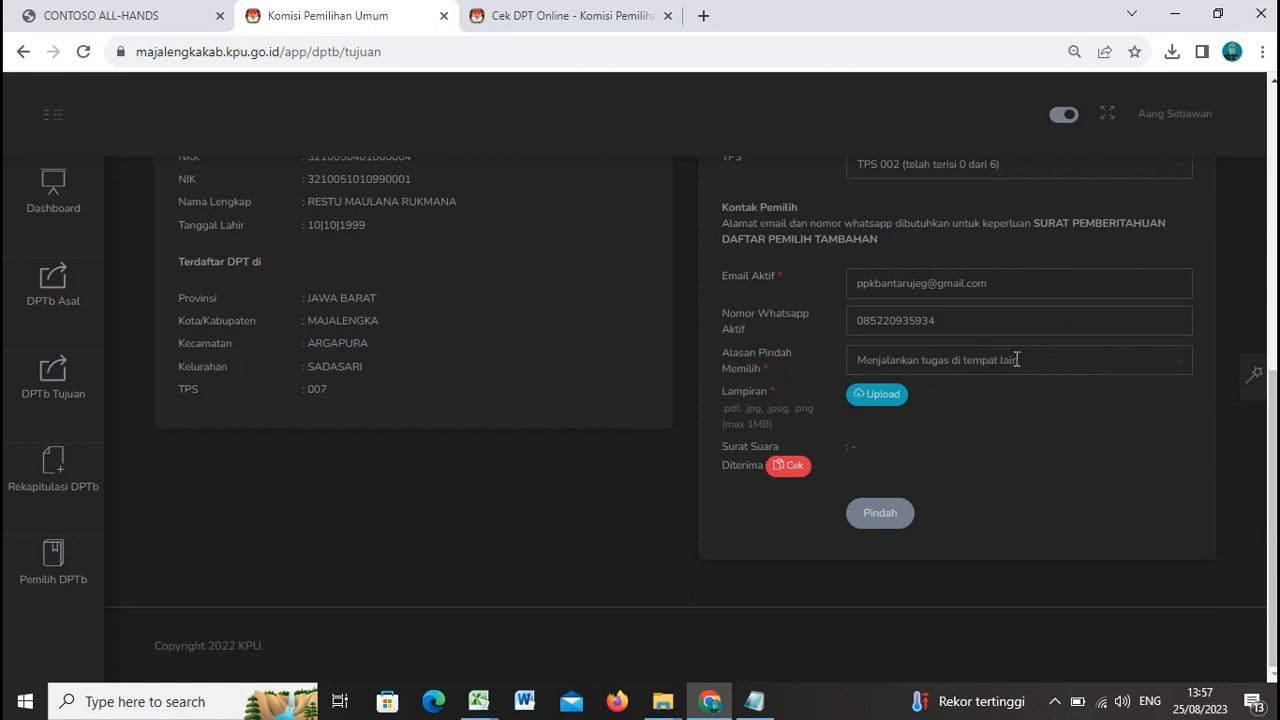
pyautogui.click(1183, 370)
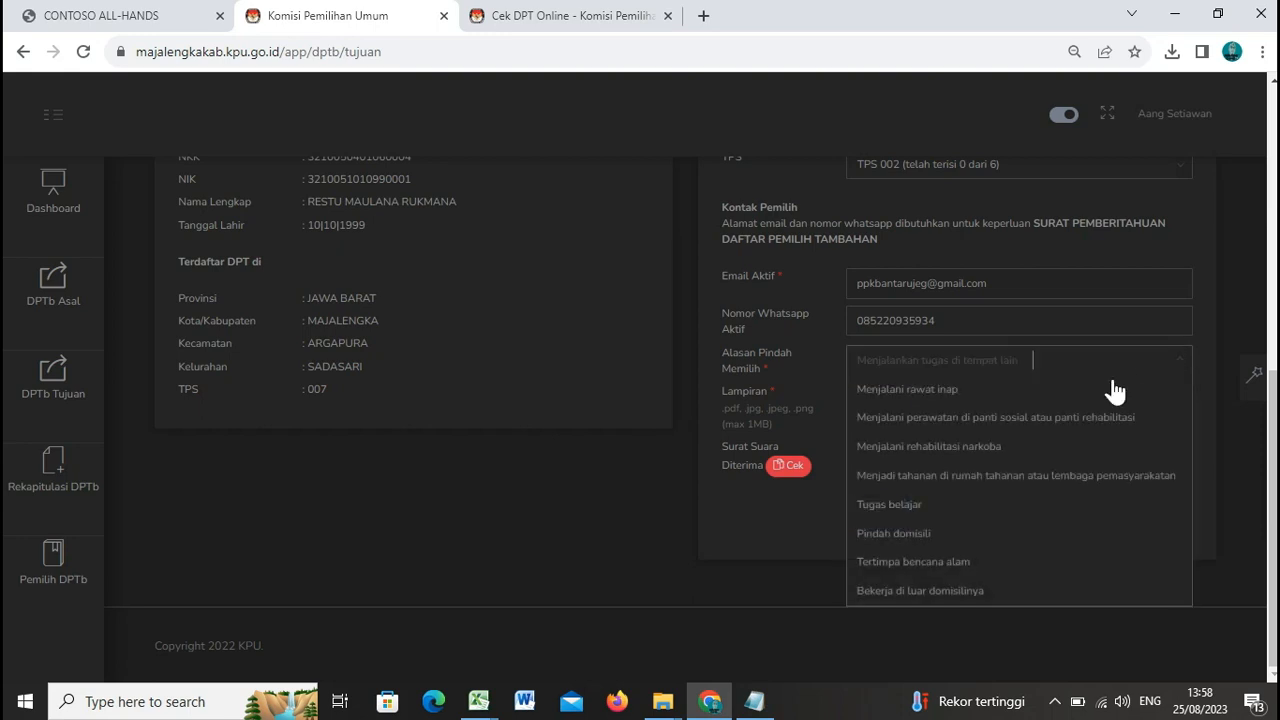
pyautogui.click(1079, 420)
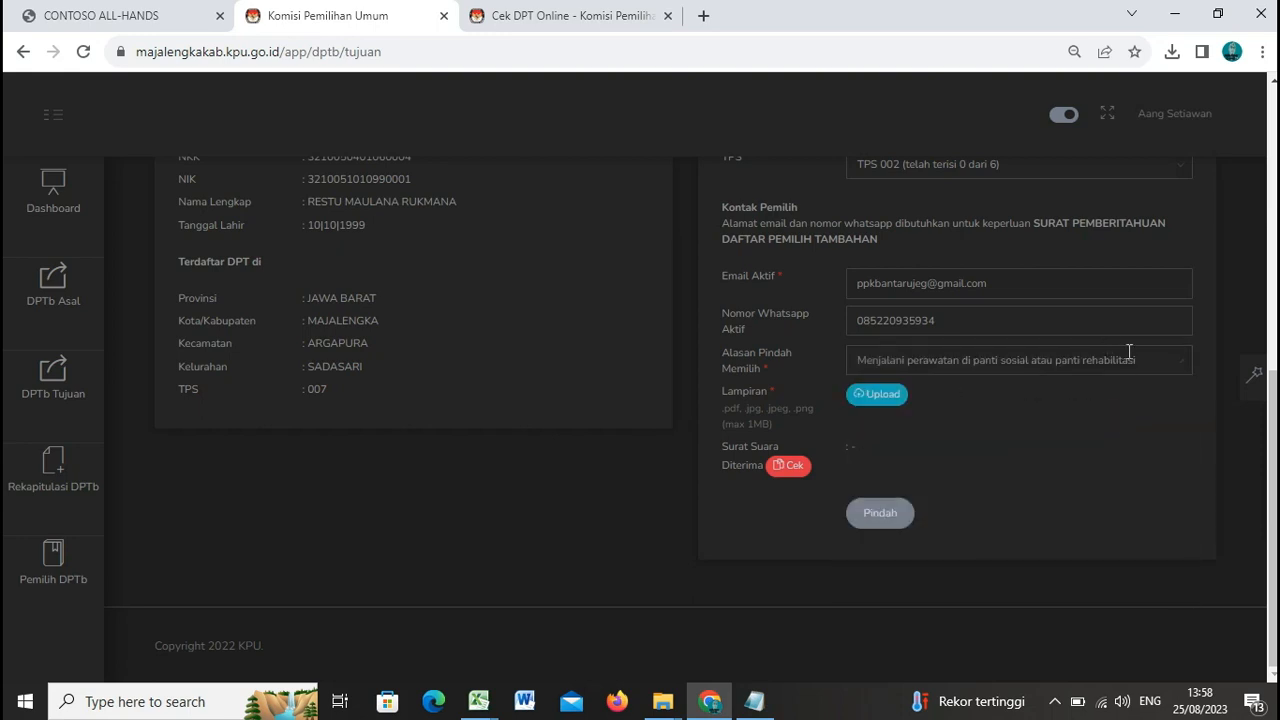
# Step: Try Tugas belajar, then settle on Pindah domisili to reveal the KTP address fields
pyautogui.click(1180, 368)
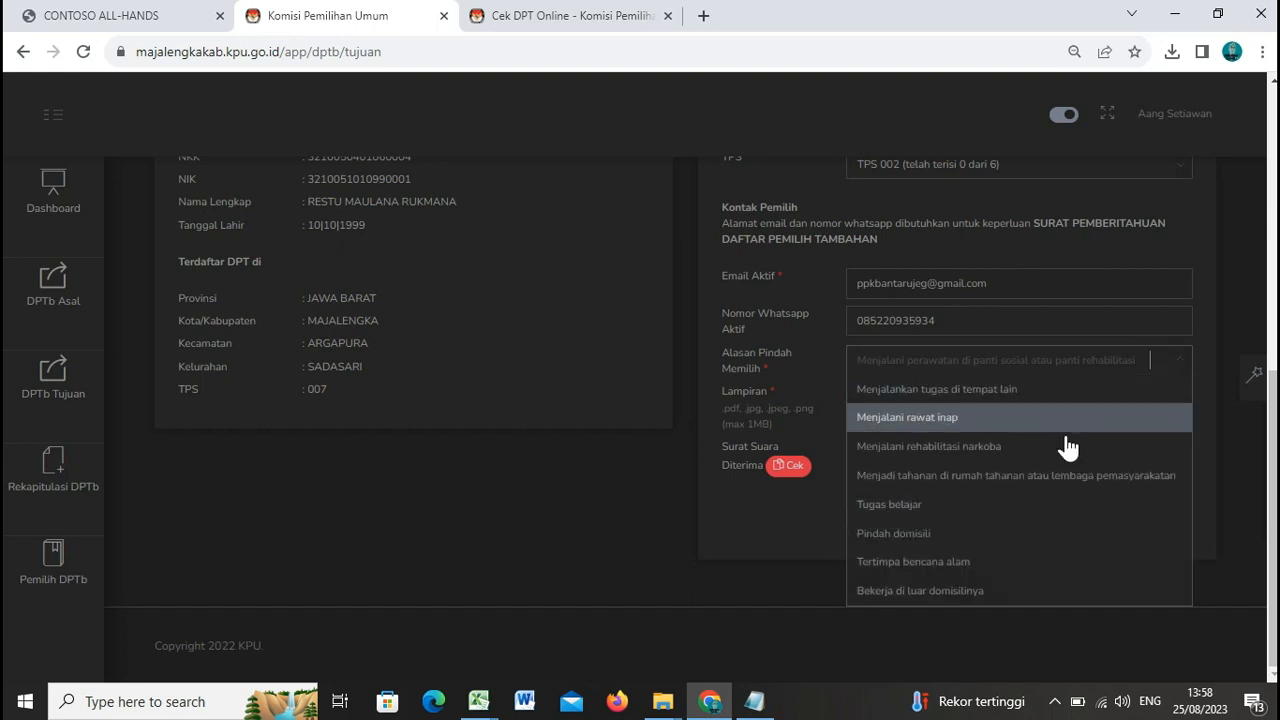
pyautogui.click(1029, 508)
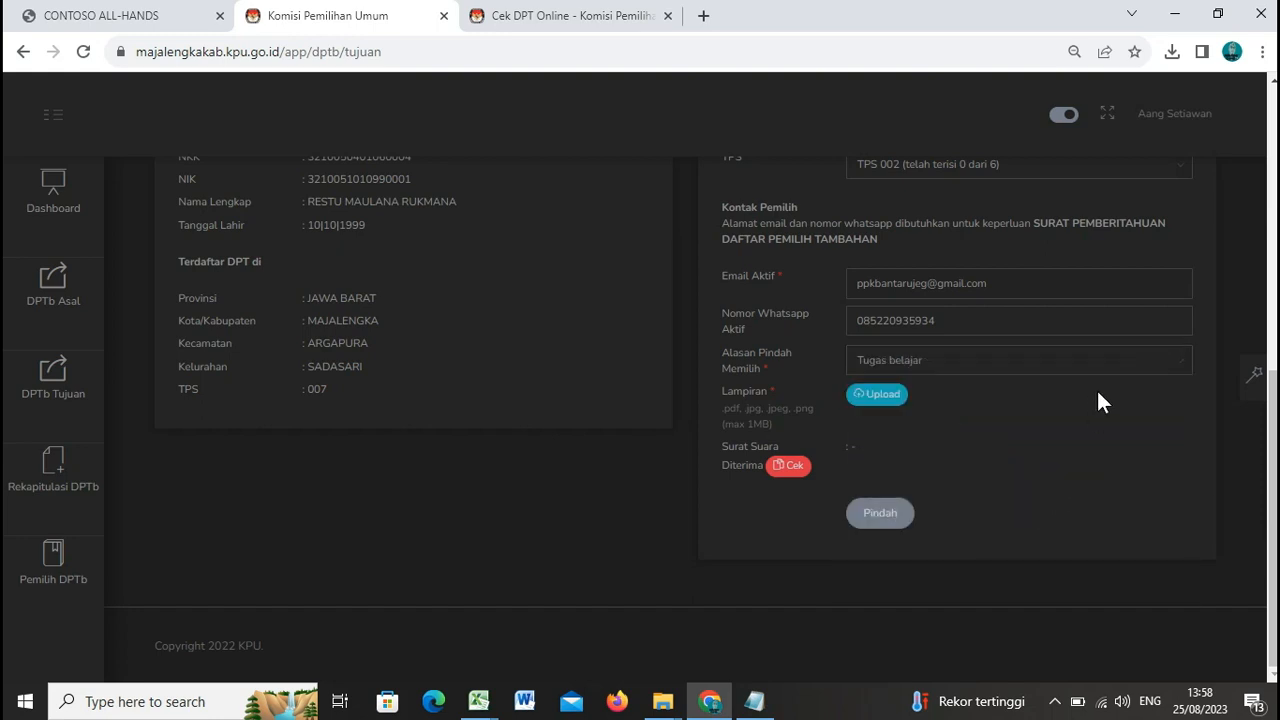
pyautogui.click(1177, 358)
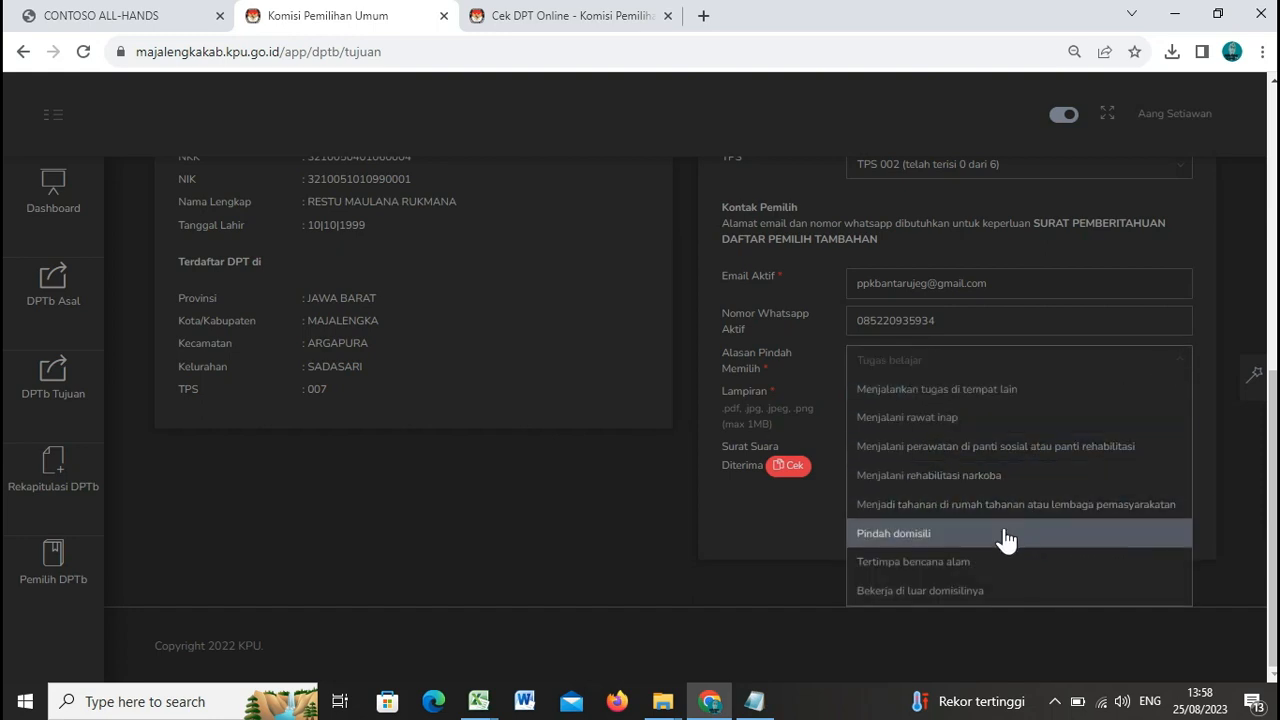
pyautogui.click(554, 313)
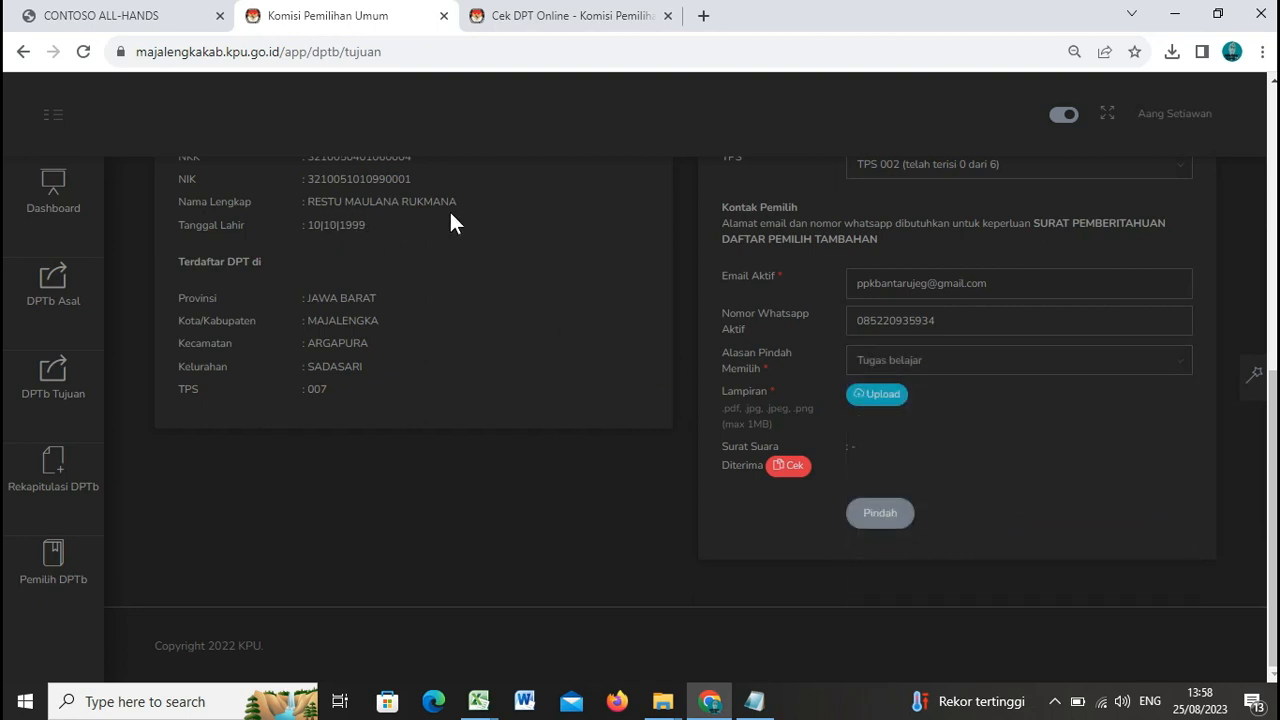
pyautogui.scroll(1, 449, 223)
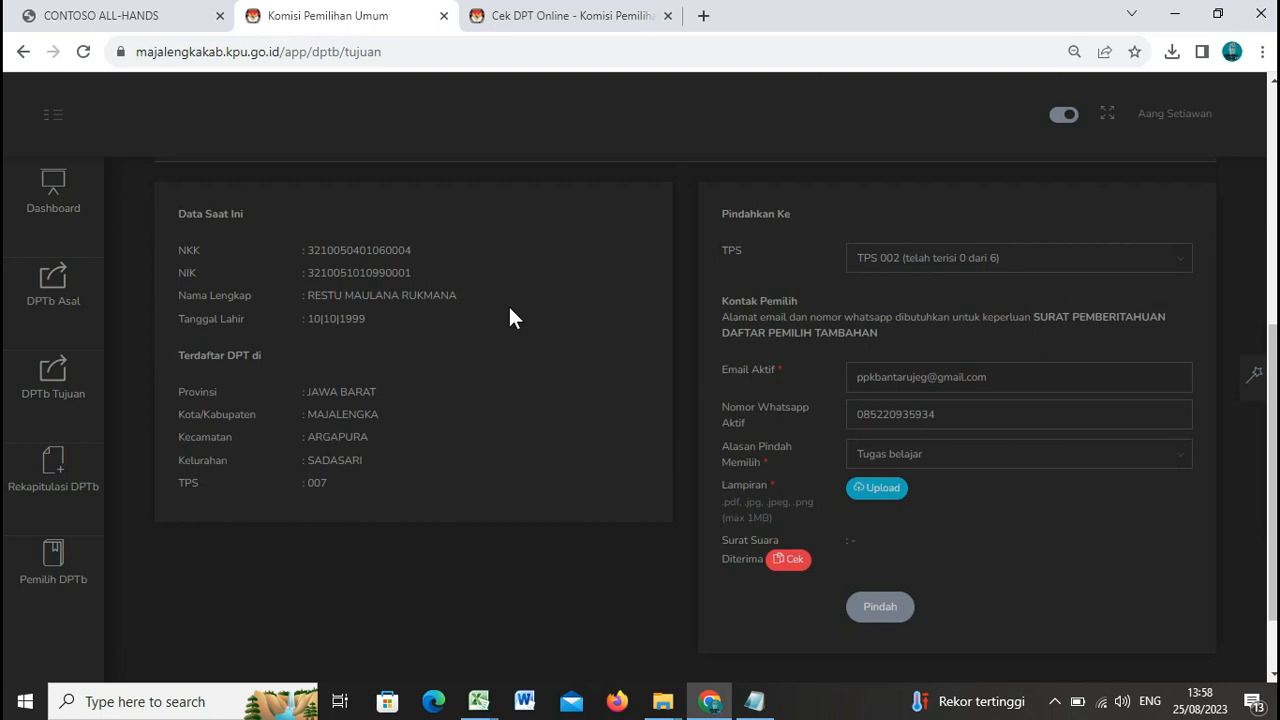
pyautogui.click(1180, 456)
pyautogui.scroll(-1, 1049, 523)
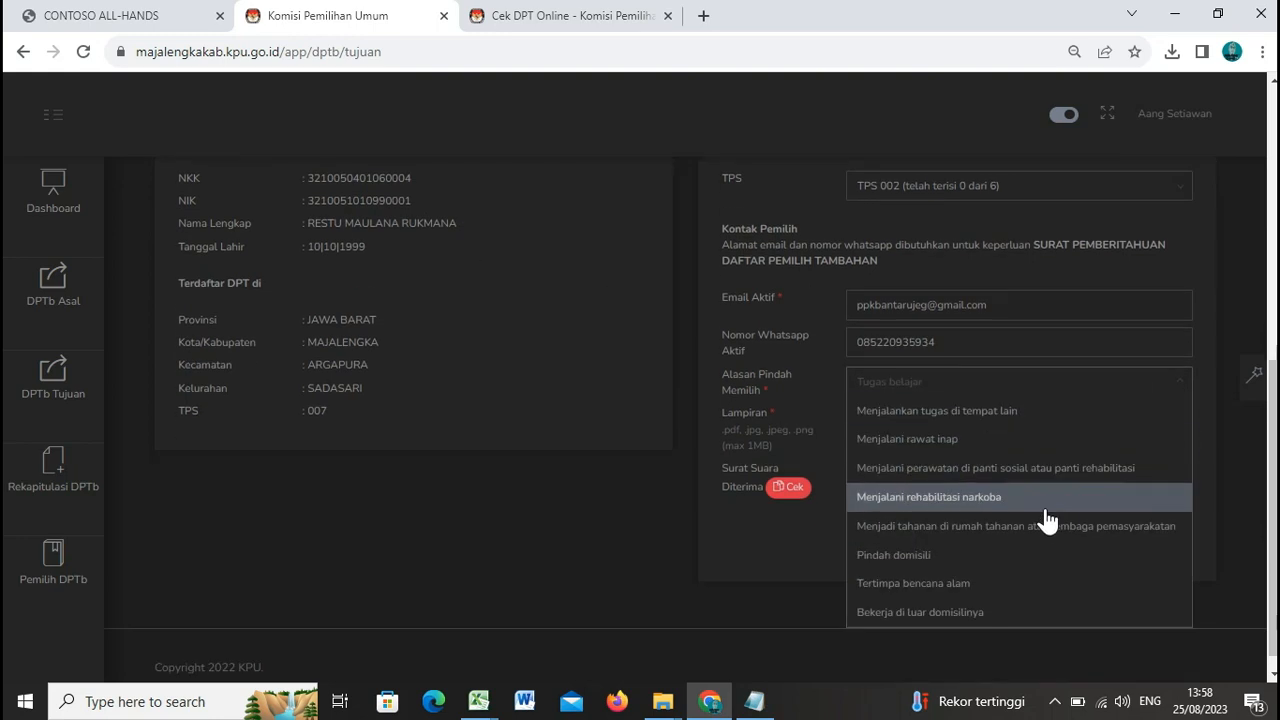
pyautogui.click(998, 533)
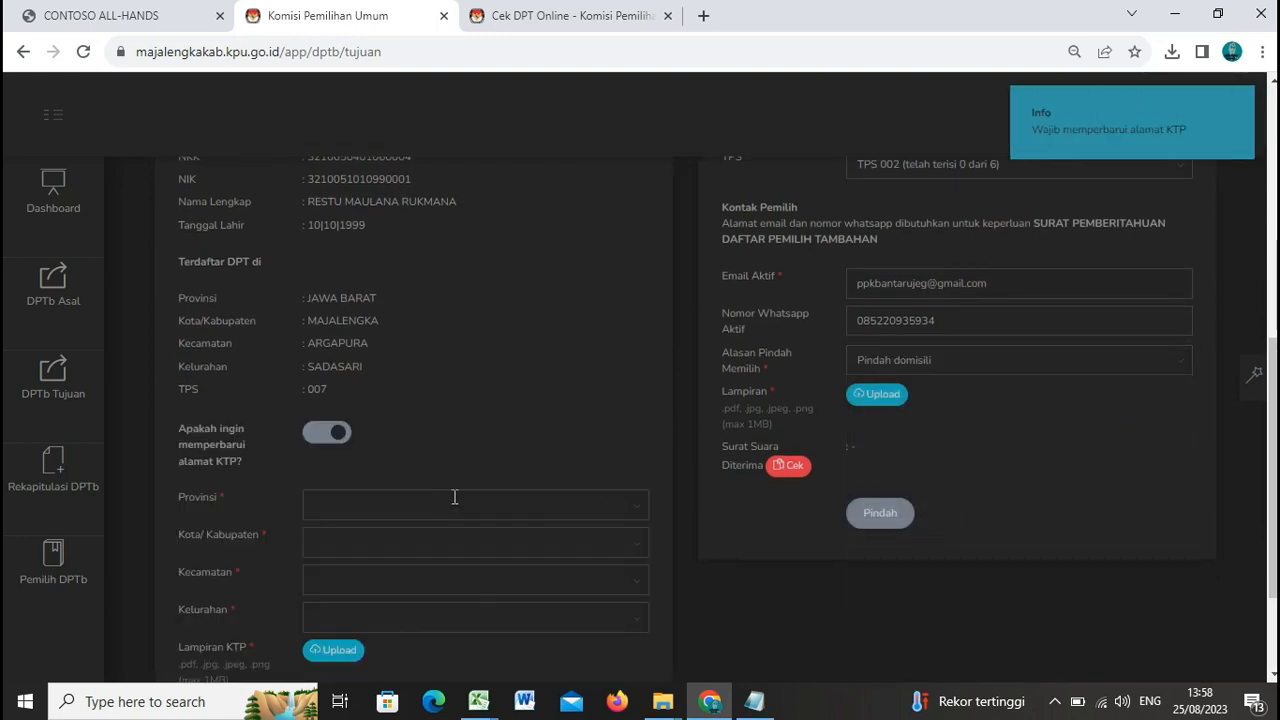
# Step: Set the KTP address province to JAWA BARAT and Kota/Kabupaten to MAJALENGKA
pyautogui.scroll(-1, 542, 453)
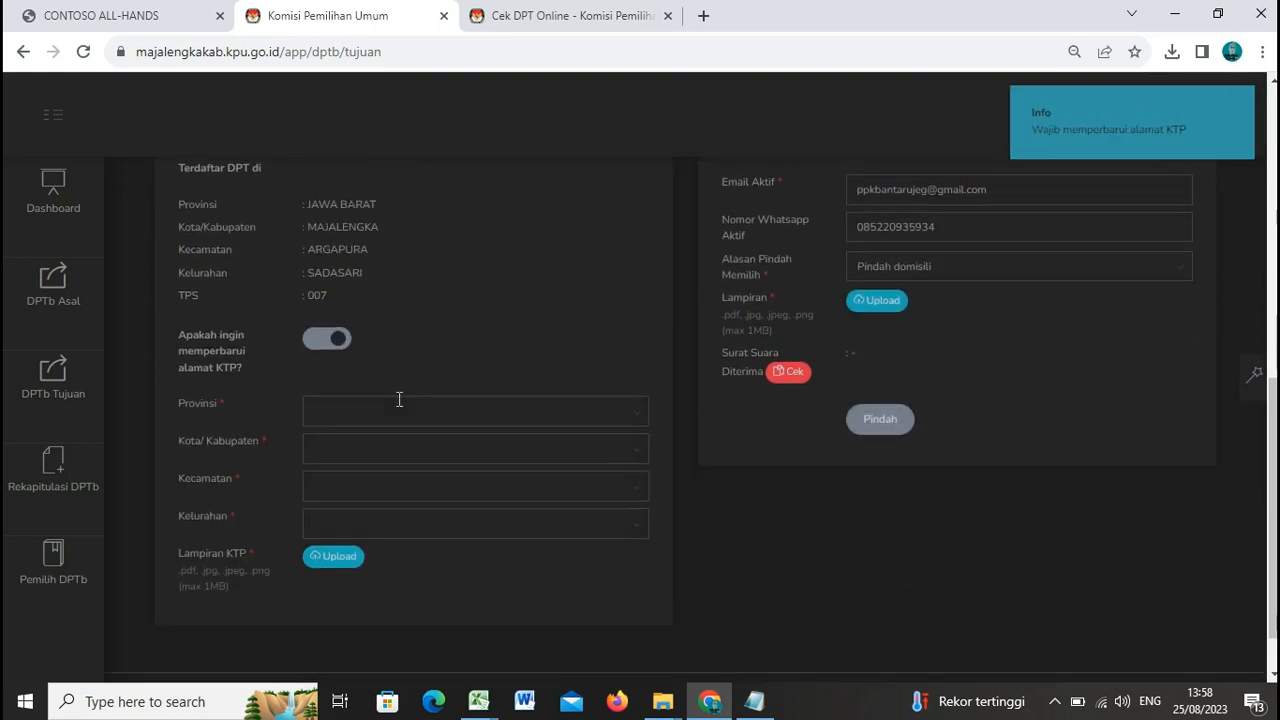
pyautogui.click(630, 415)
pyautogui.scroll(-1, 485, 520)
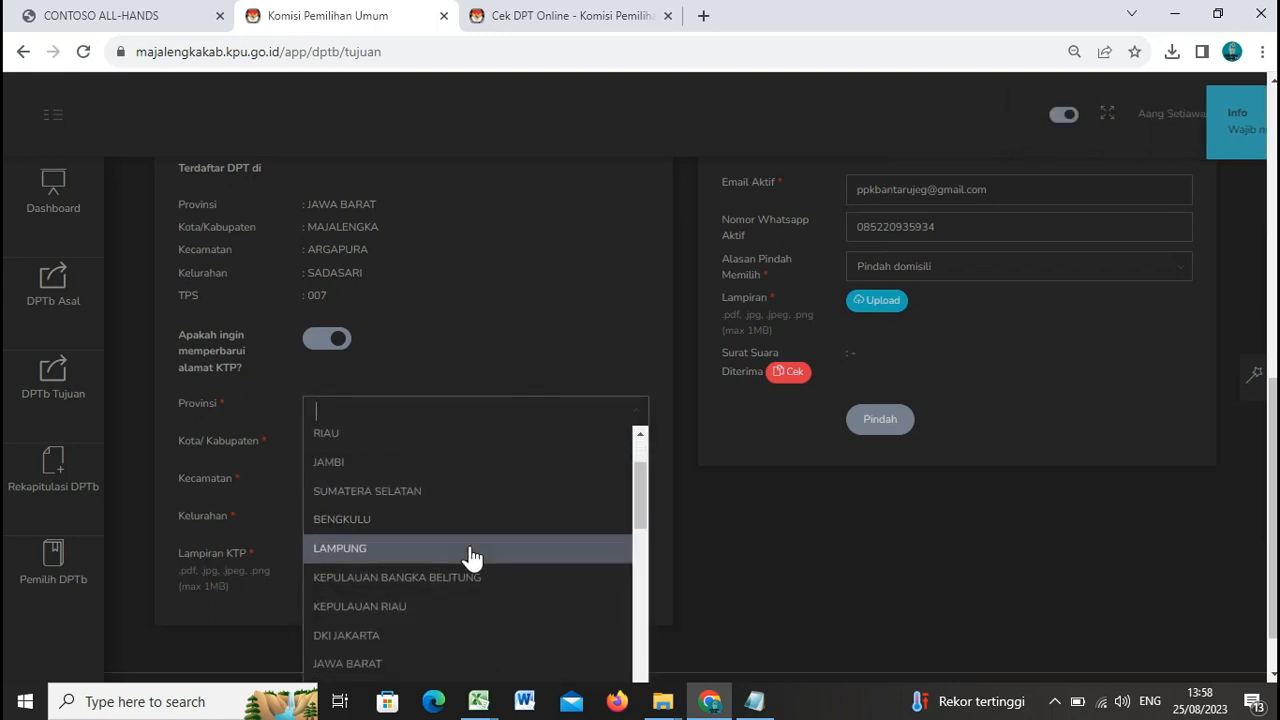
pyautogui.click(473, 663)
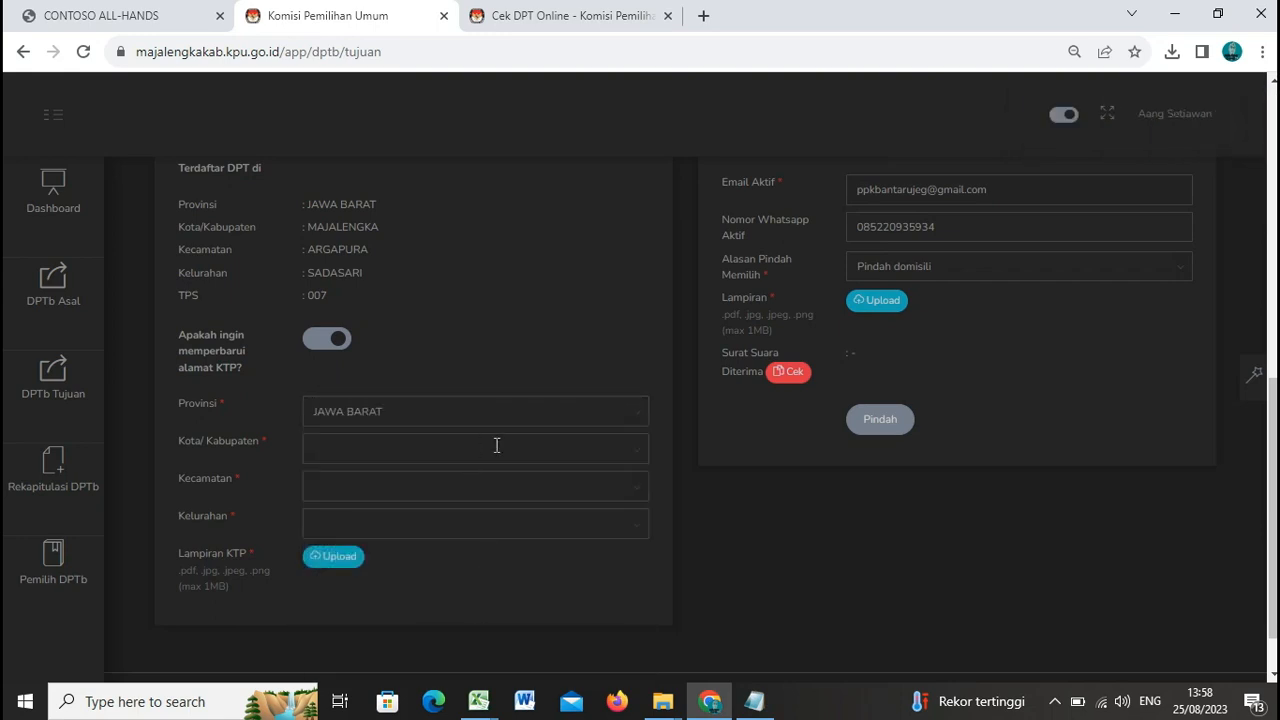
pyautogui.click(626, 446)
pyautogui.scroll(-1, 457, 540)
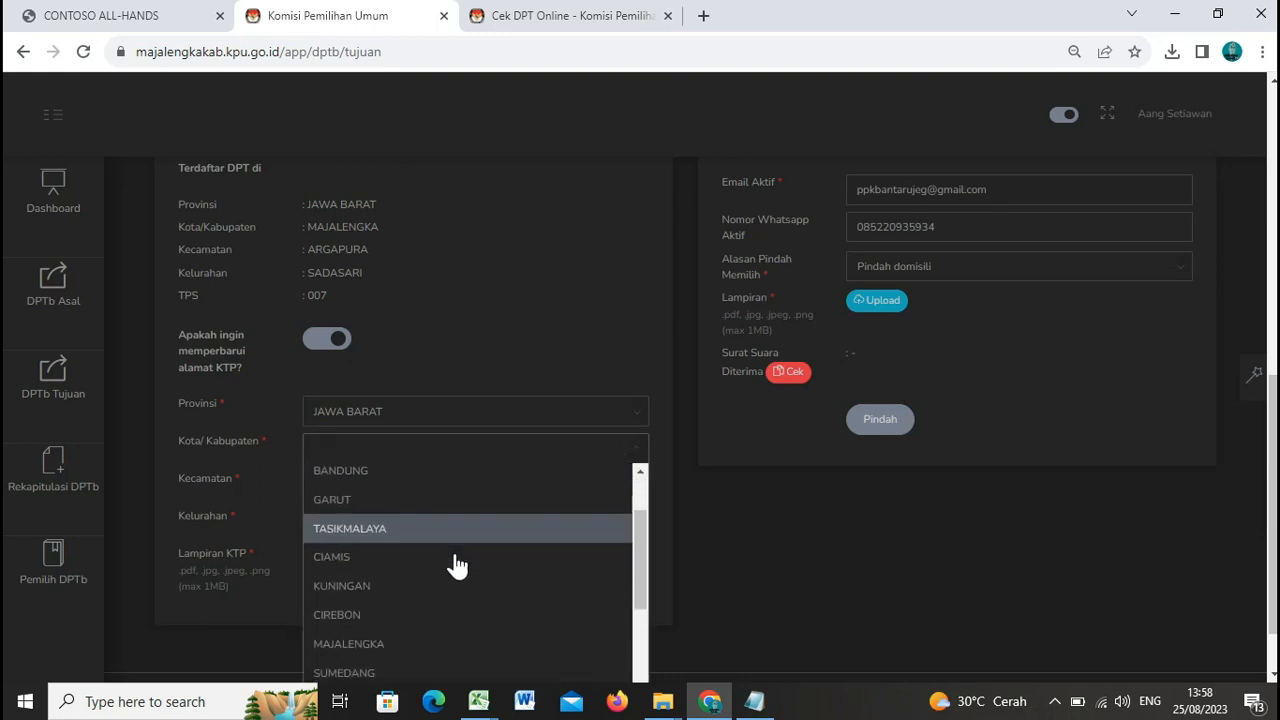
pyautogui.click(445, 645)
pyautogui.click(469, 484)
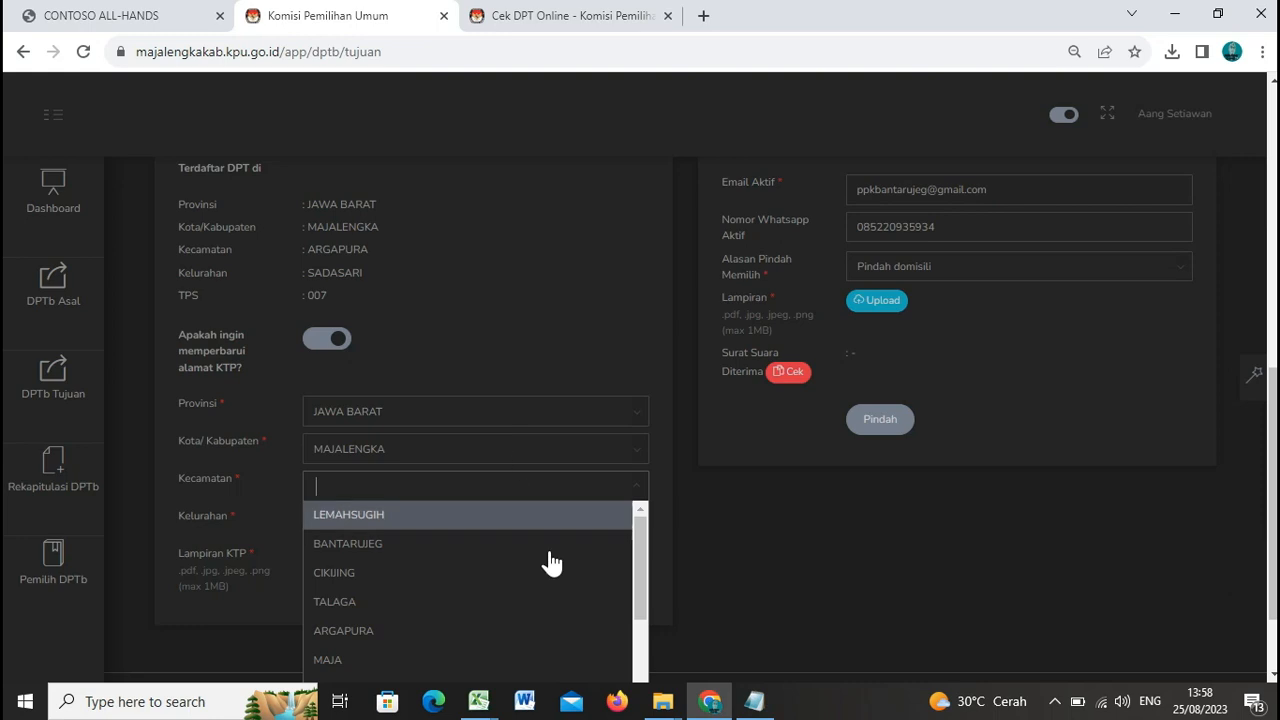
# Step: Open the Kartu Keluarga PDF from Downloads in Chrome, rotate it upright, then return to Sidalih
pyautogui.moveTo(668, 708)
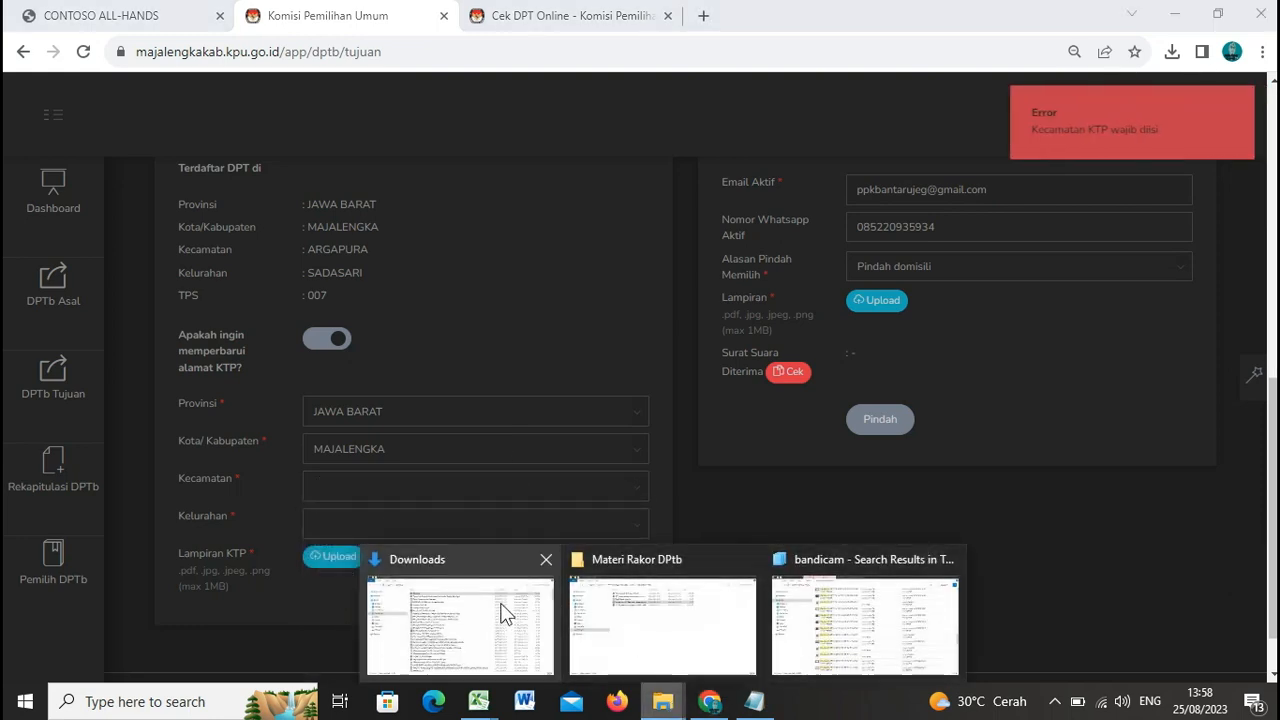
pyautogui.click(505, 612)
pyautogui.click(409, 121)
pyautogui.doubleClick(409, 121)
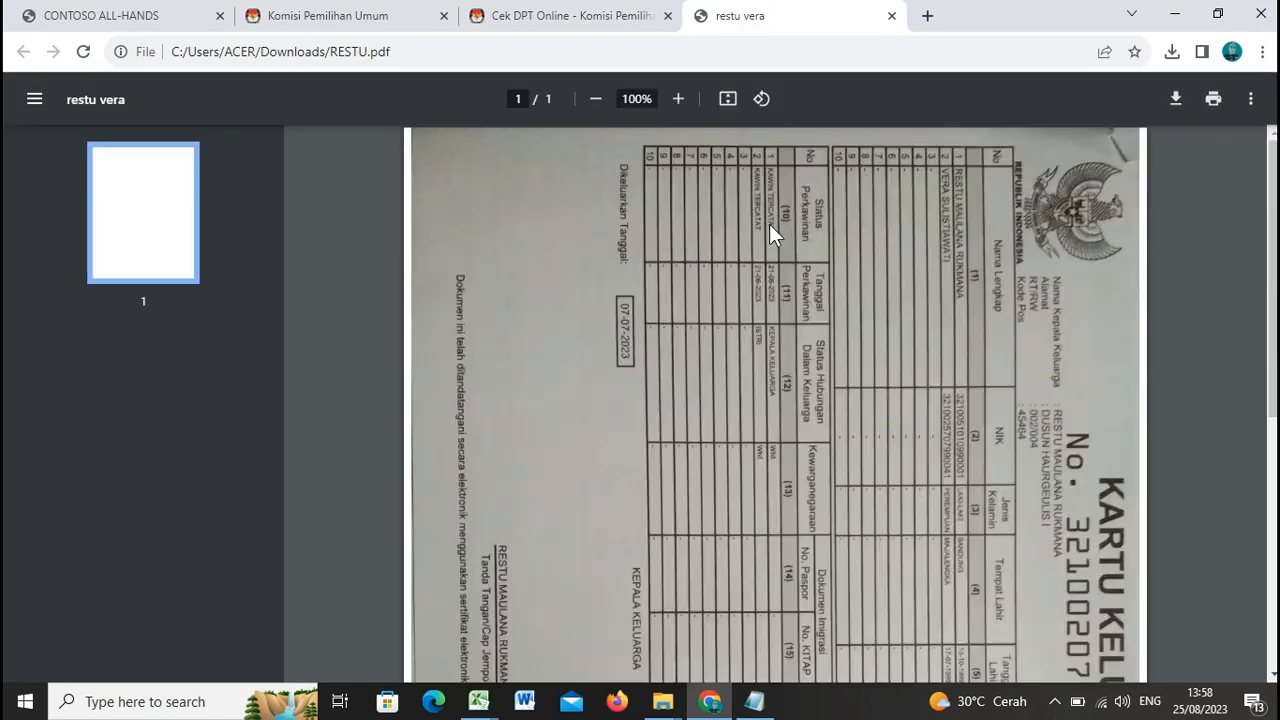
pyautogui.click(761, 99)
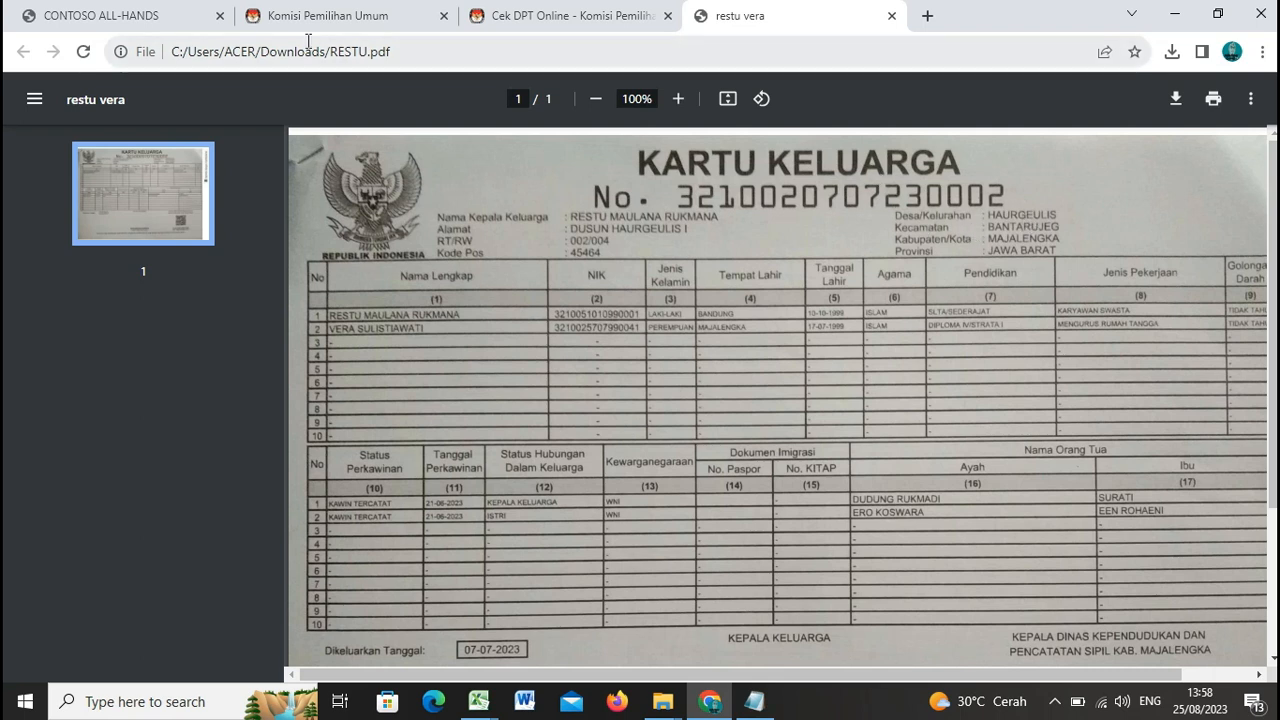
pyautogui.click(337, 16)
# Step: Choose Kecamatan BANTARUJEG and Kelurahan HAURGEULIS for the new KTP address
pyautogui.scroll(-2, 409, 572)
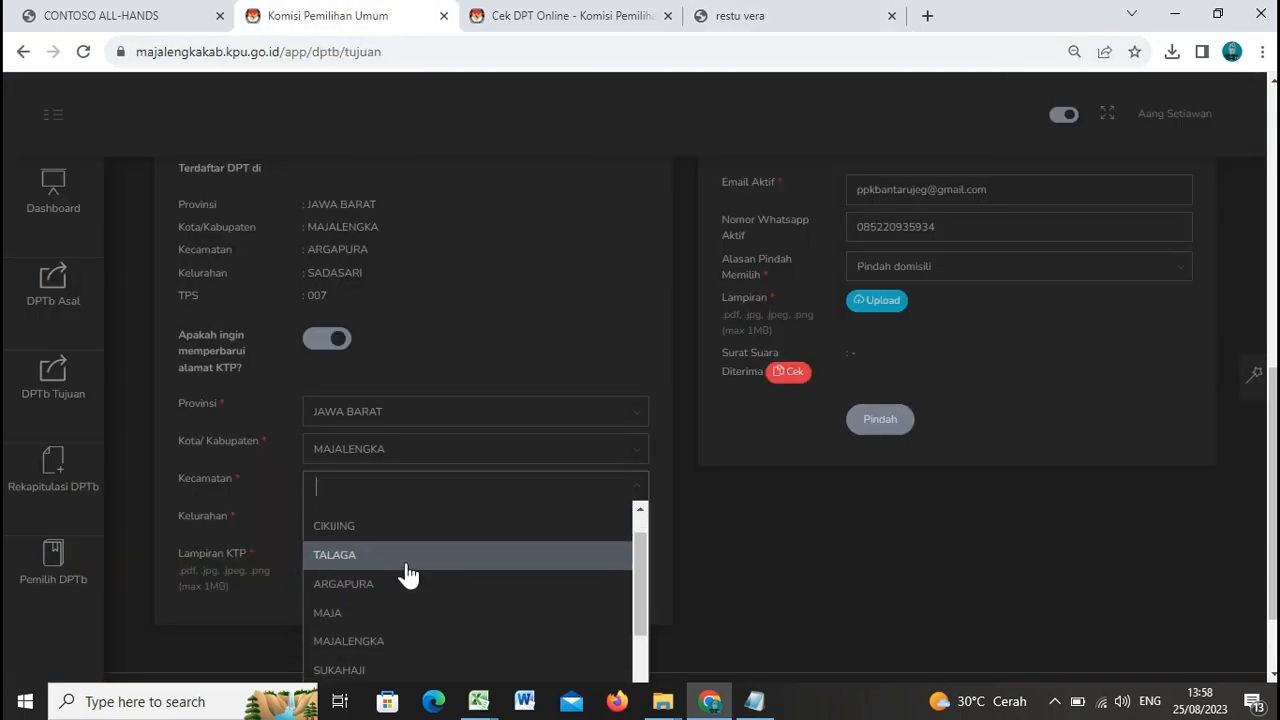
pyautogui.scroll(-1, 409, 575)
pyautogui.scroll(2, 409, 565)
pyautogui.click(403, 548)
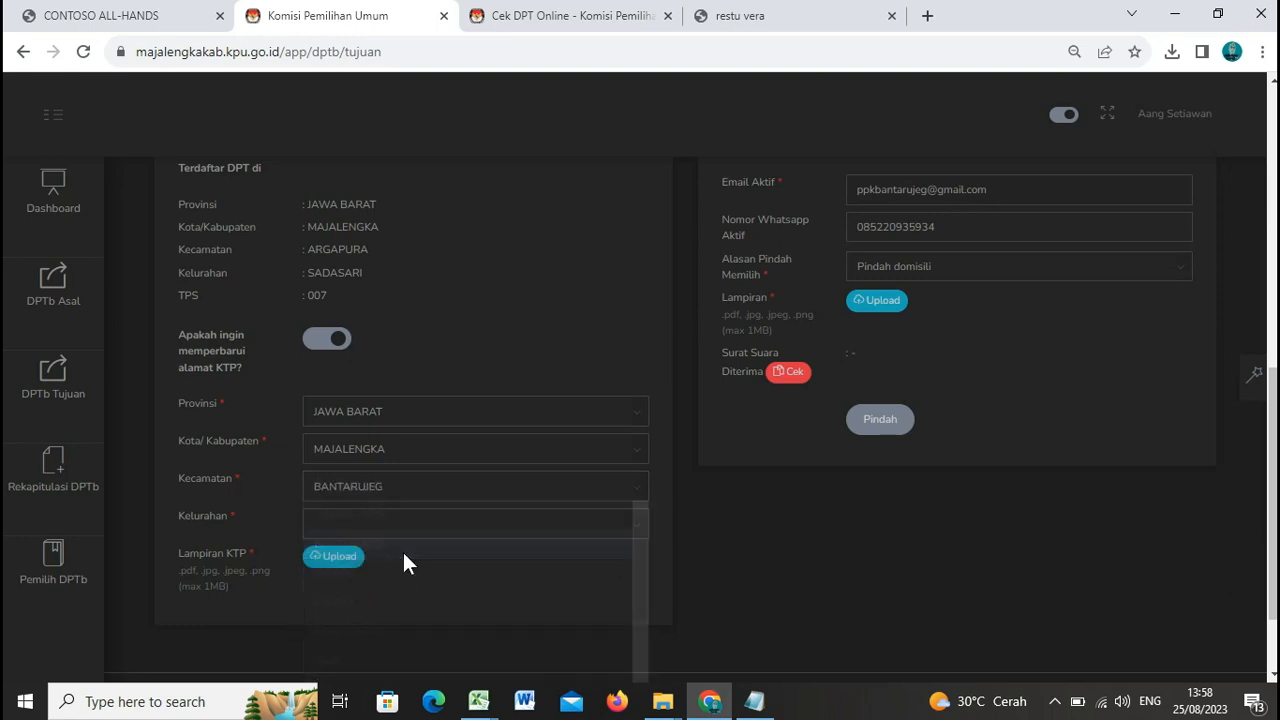
pyautogui.click(537, 522)
pyautogui.scroll(-1, 491, 588)
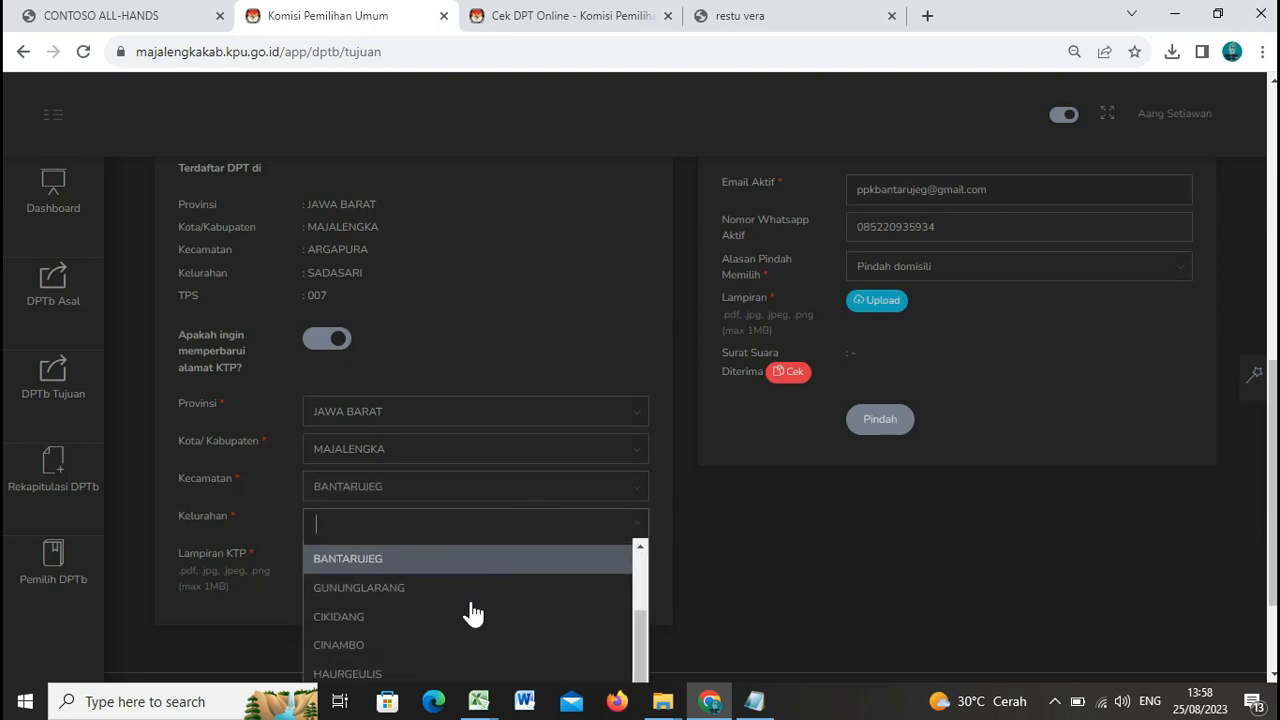
pyautogui.scroll(-1, 457, 614)
pyautogui.click(438, 585)
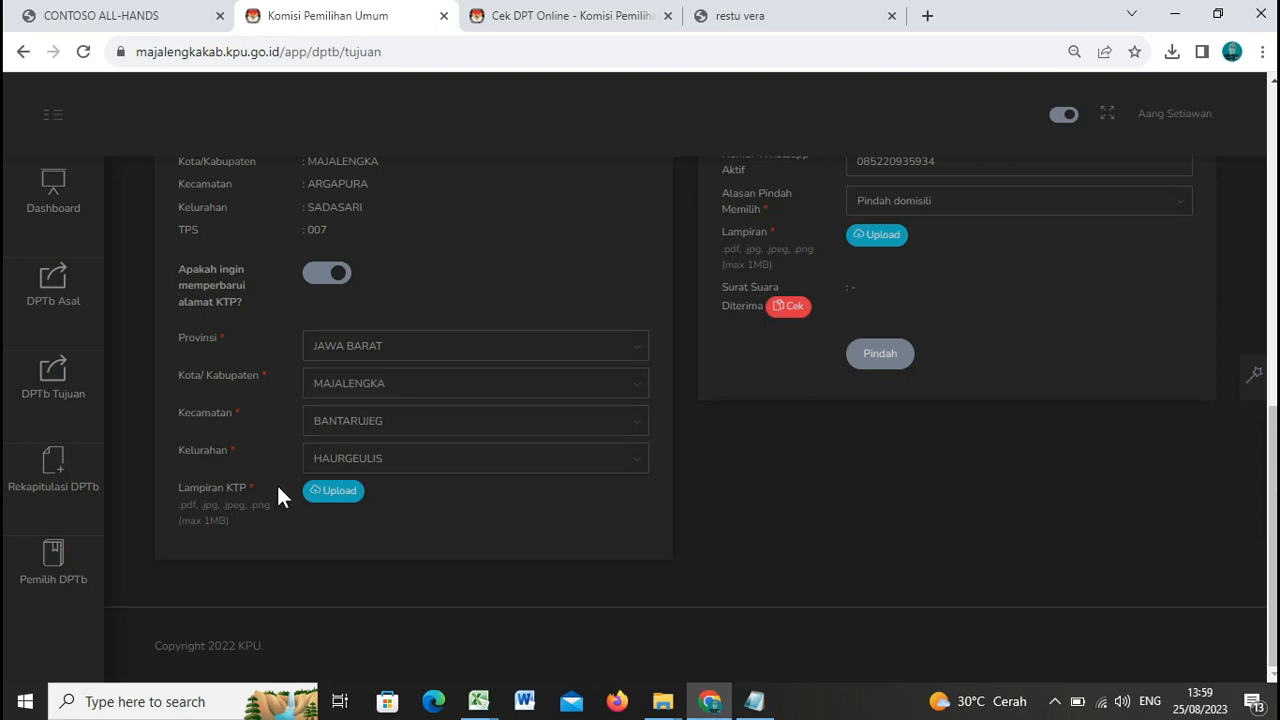
# Step: Upload RESTU.pdf from the Downloads folder as the Lampiran KTP attachment
pyautogui.click(341, 494)
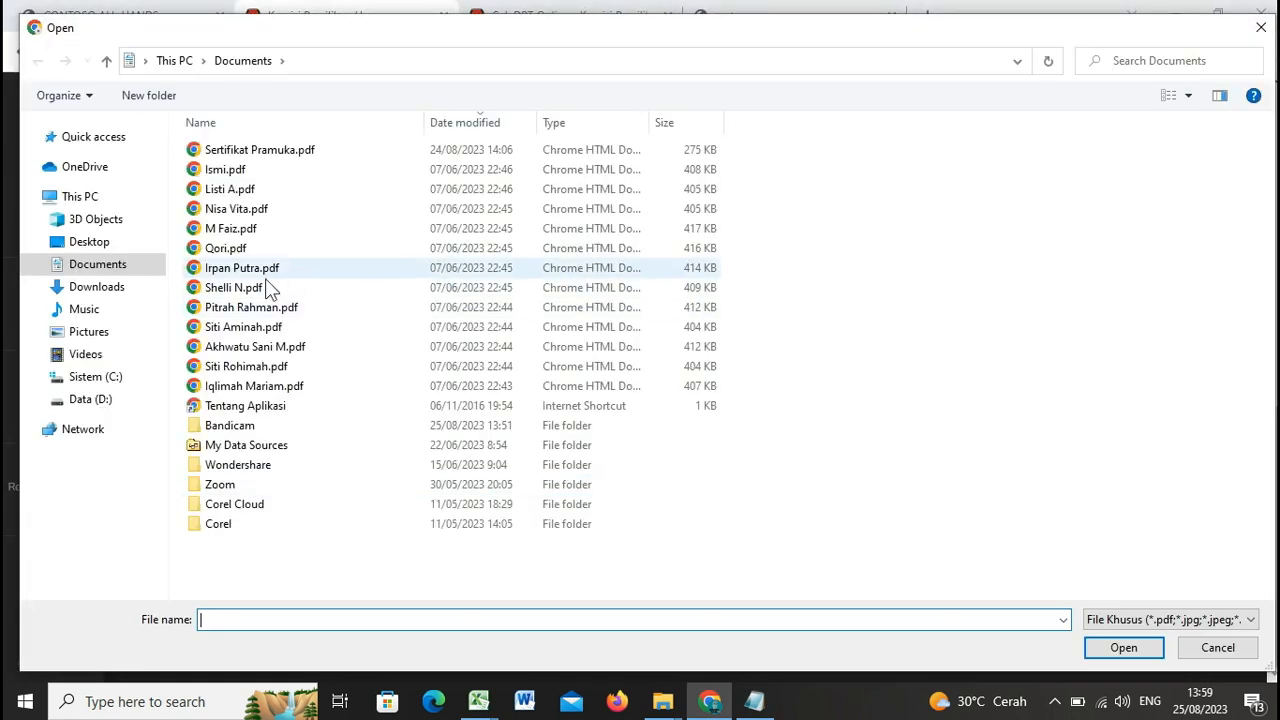
pyautogui.click(135, 287)
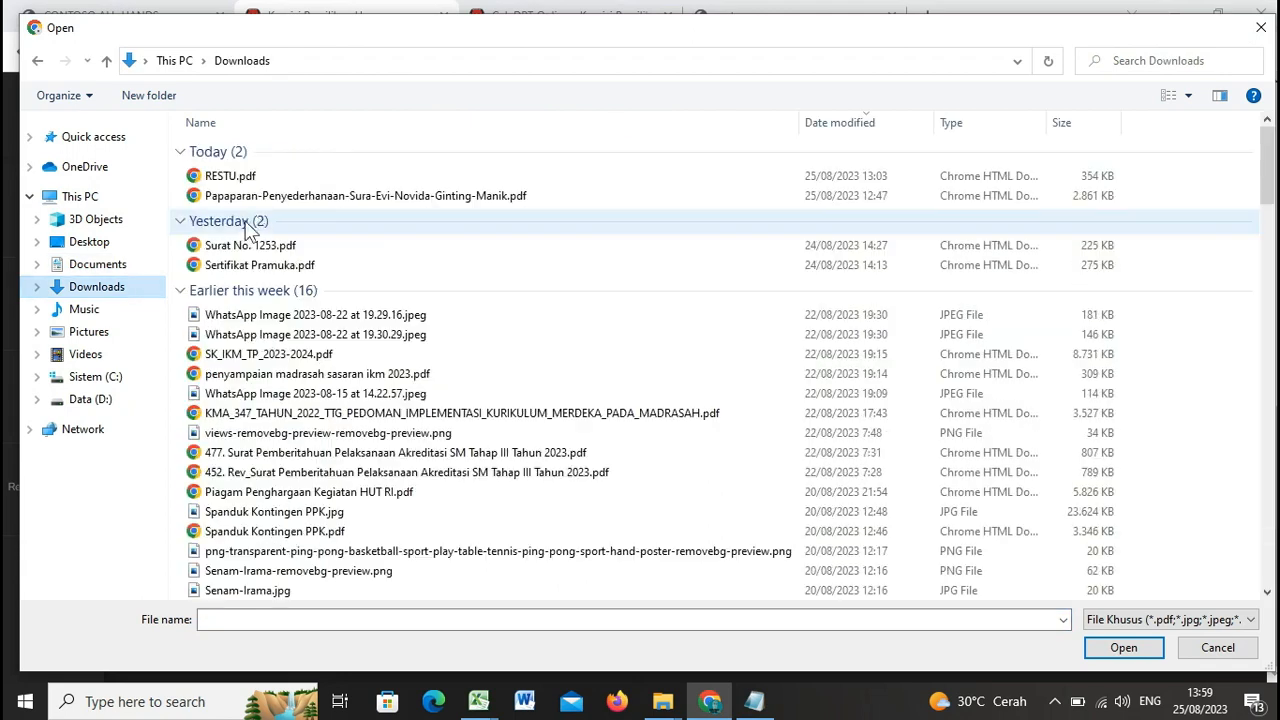
pyautogui.doubleClick(268, 176)
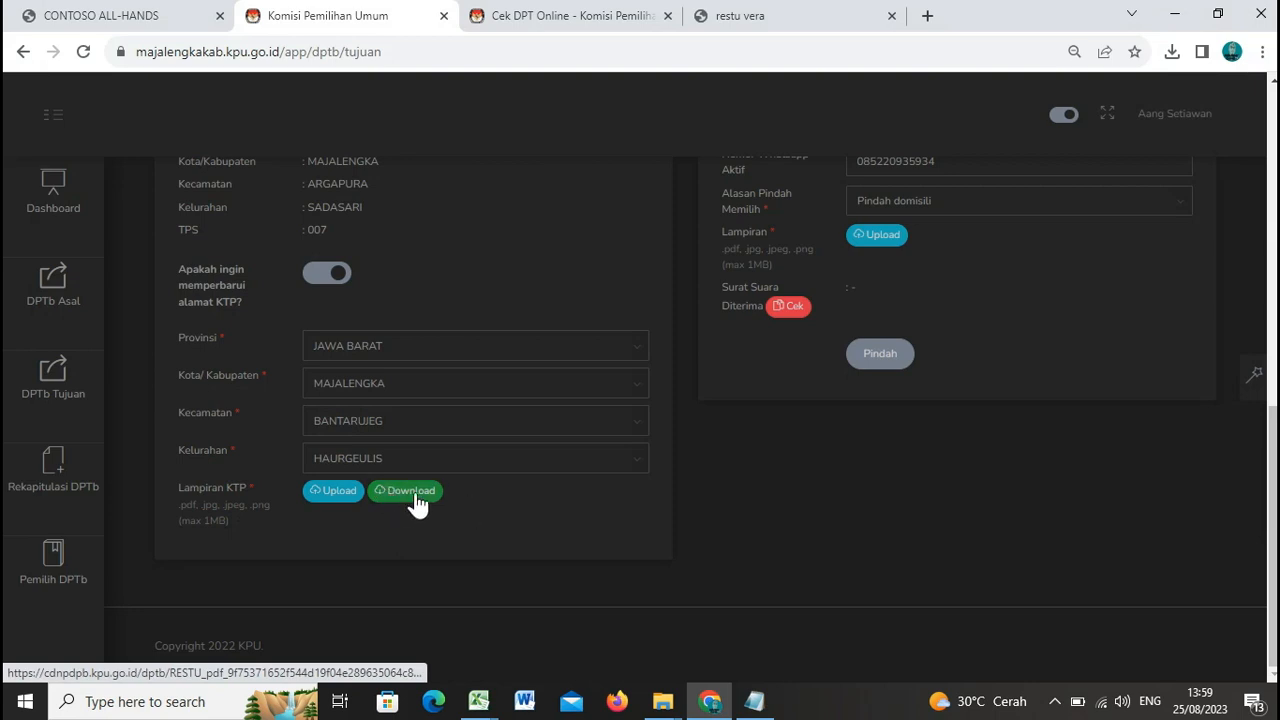
# Step: Scroll up and highlight the voter's full name on the transfer form
pyautogui.scroll(2, 586, 386)
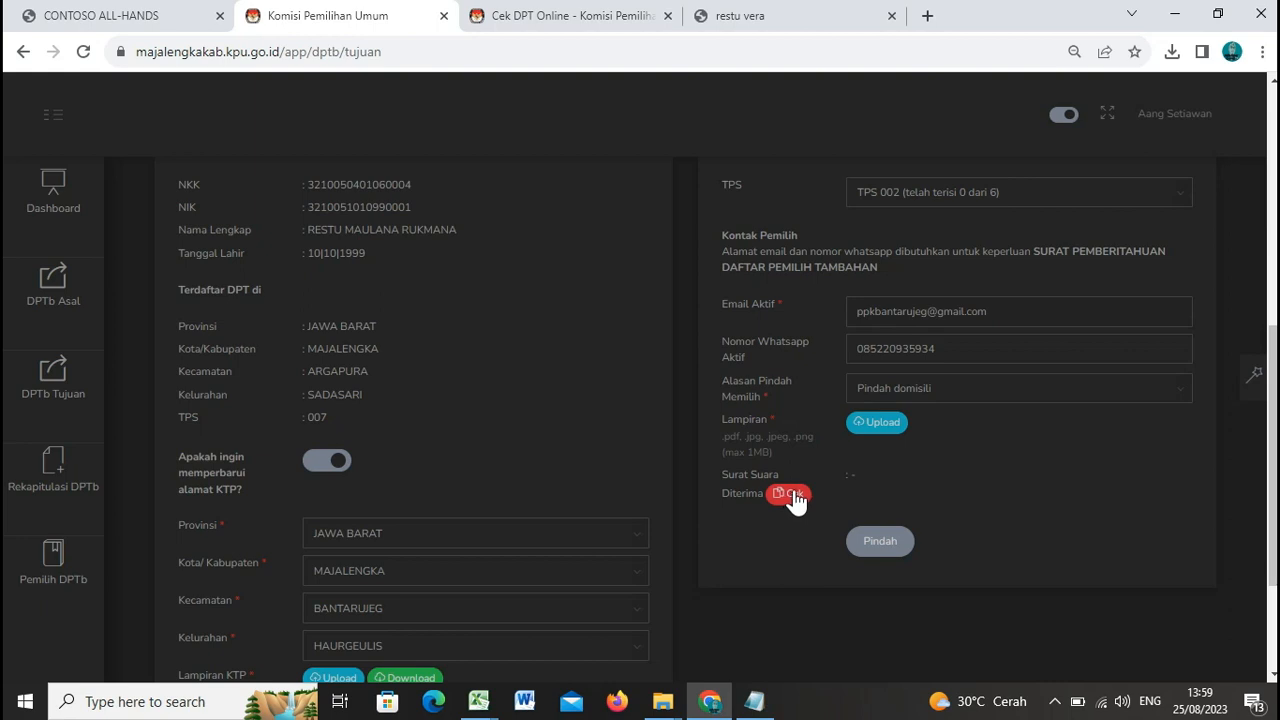
pyautogui.moveTo(308, 231); pyautogui.dragTo(468, 236)
pyautogui.click(464, 268)
# Step: Run the Surat Suara Diterima check, listing five ballots from Presiden to DPRD Kabupaten/Kota
pyautogui.click(806, 500)
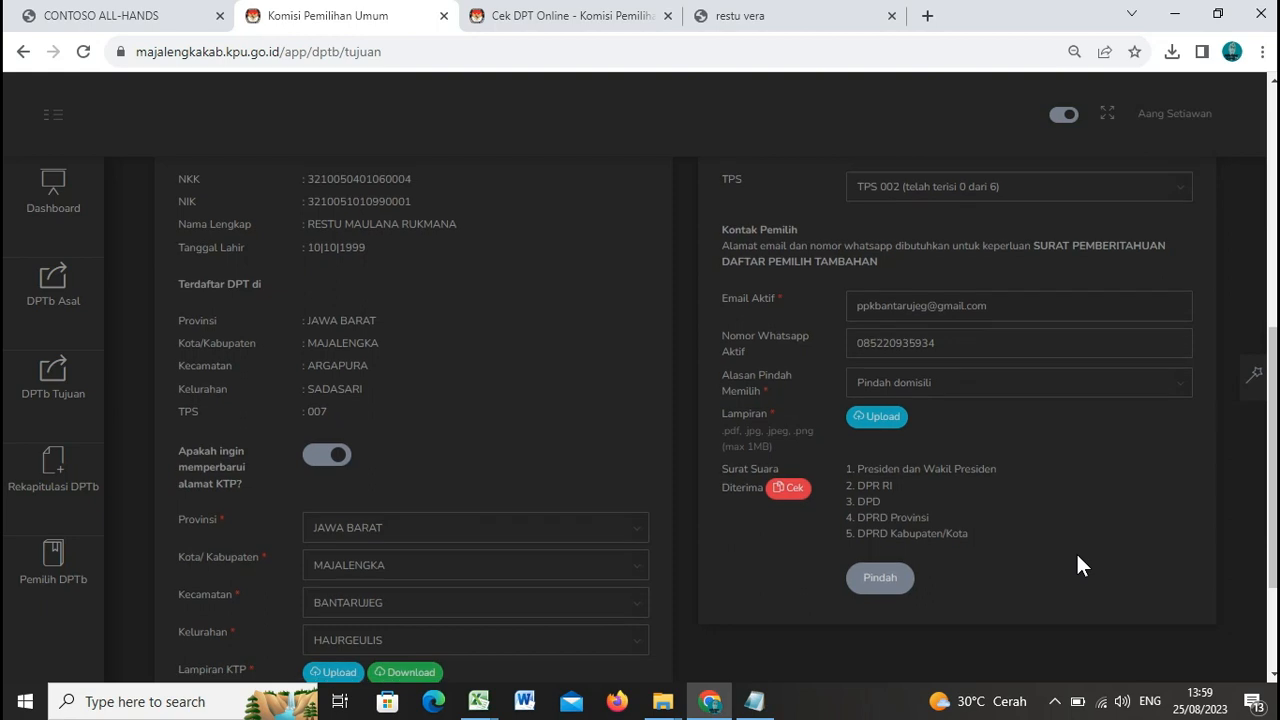
pyautogui.scroll(-1, 1076, 551)
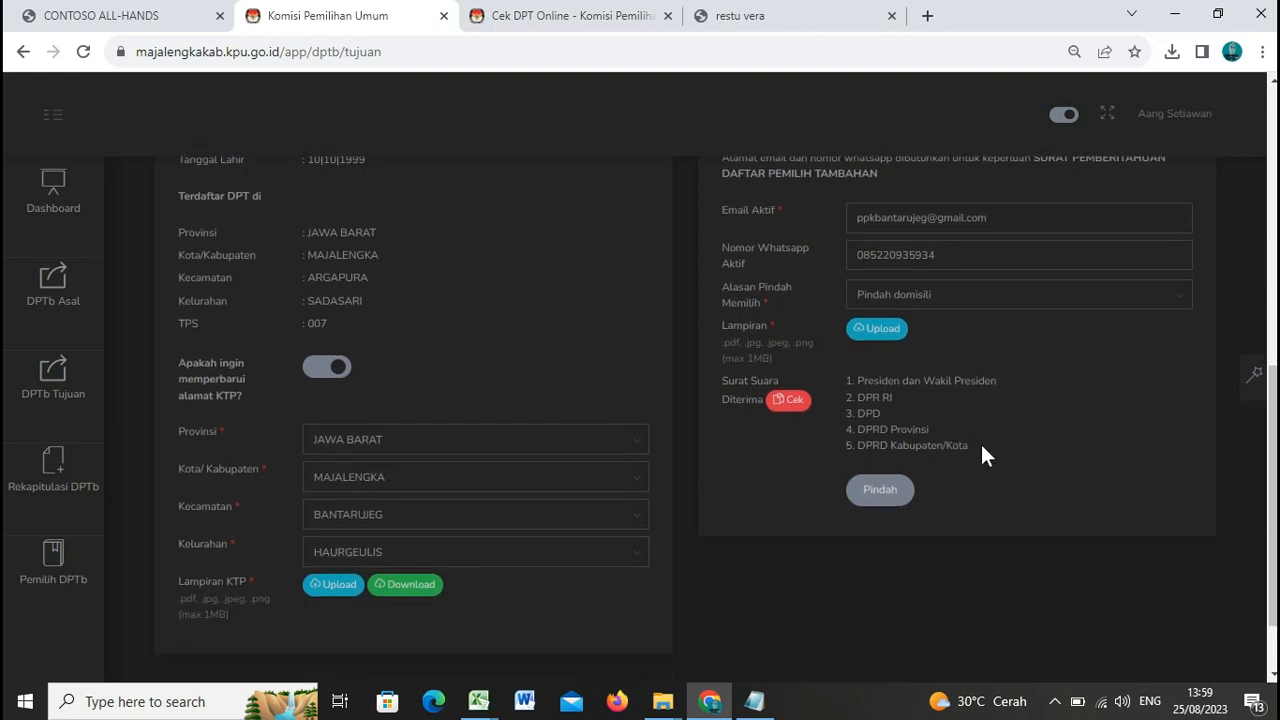
pyautogui.moveTo(970, 445); pyautogui.dragTo(846, 380)
pyautogui.click(821, 427)
pyautogui.scroll(-2, 328, 493)
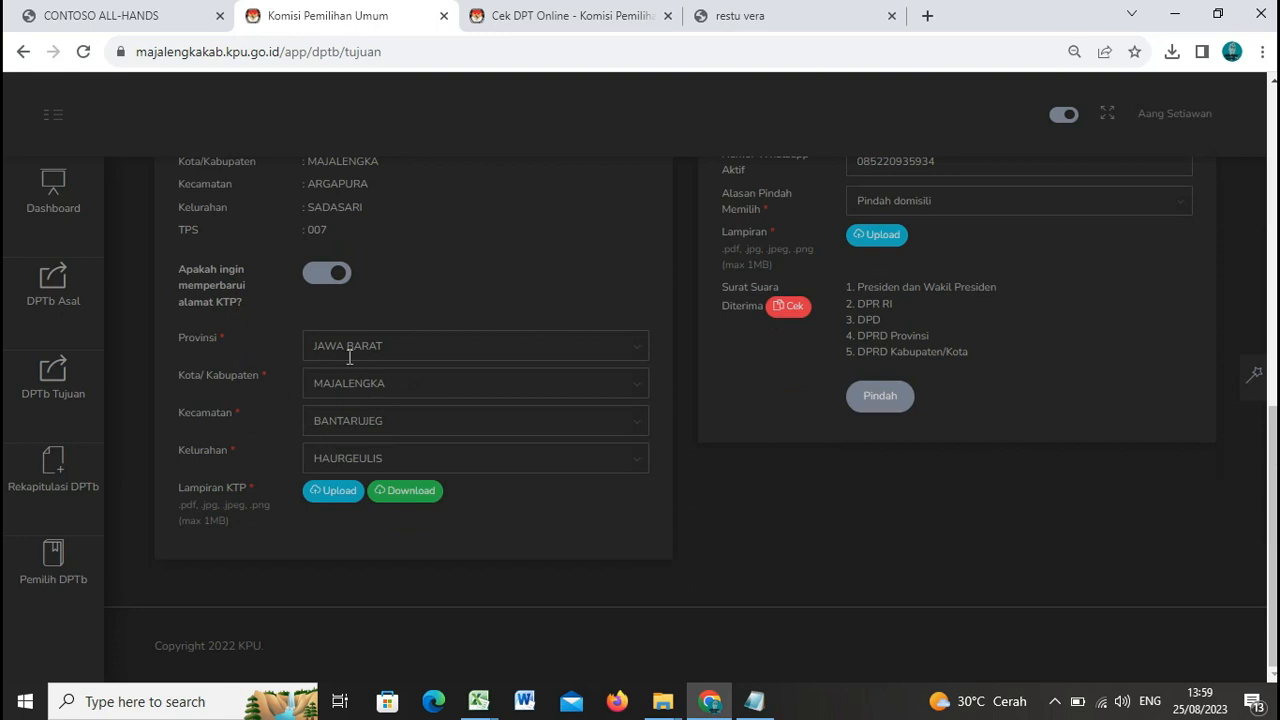
pyautogui.scroll(2, 905, 312)
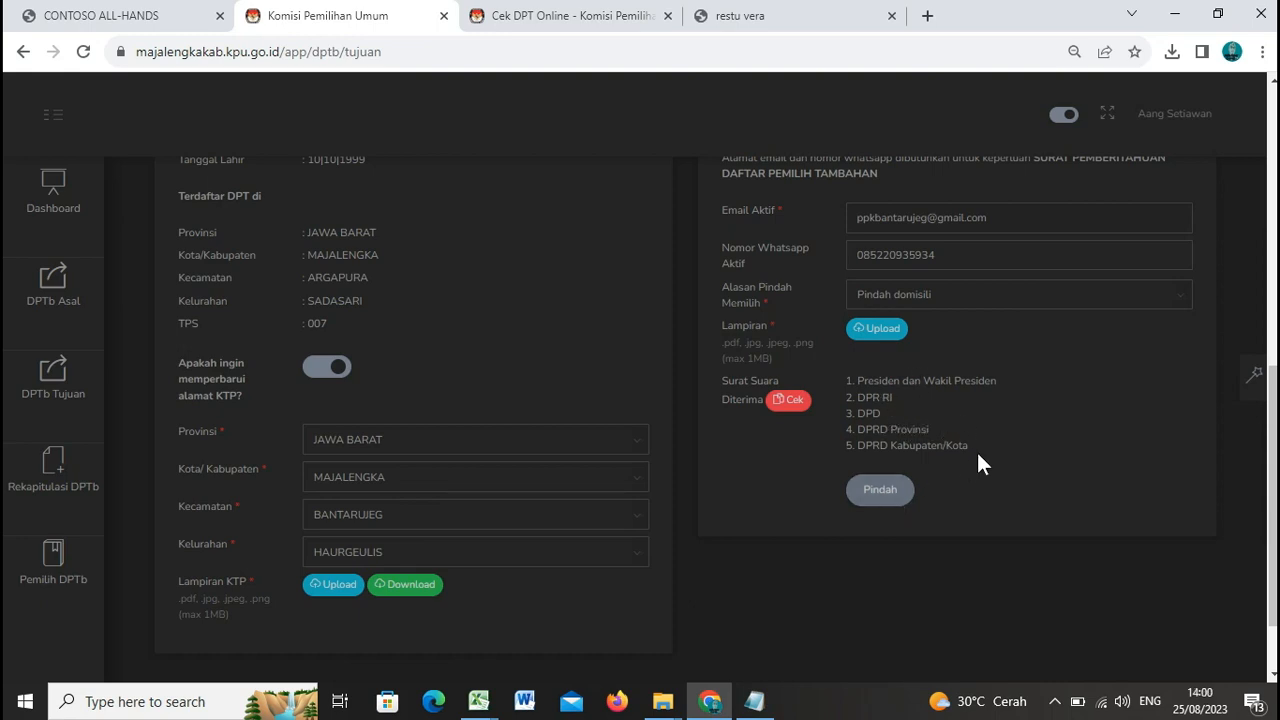
pyautogui.scroll(1, 967, 455)
pyautogui.scroll(3, 585, 365)
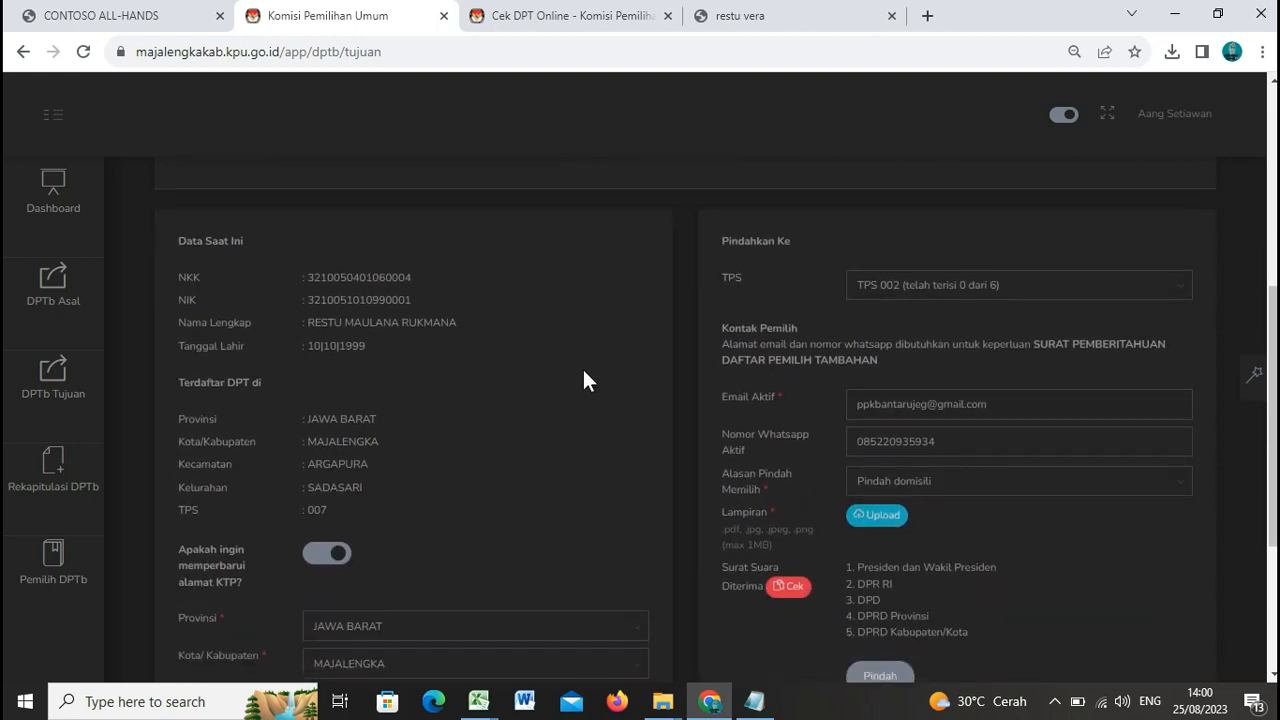
pyautogui.scroll(-5, 582, 378)
# Step: Submit and confirm the transfer with Pindah, triggering the 'Lampiran DPTb wajib diisi' error
pyautogui.scroll(2, 560, 411)
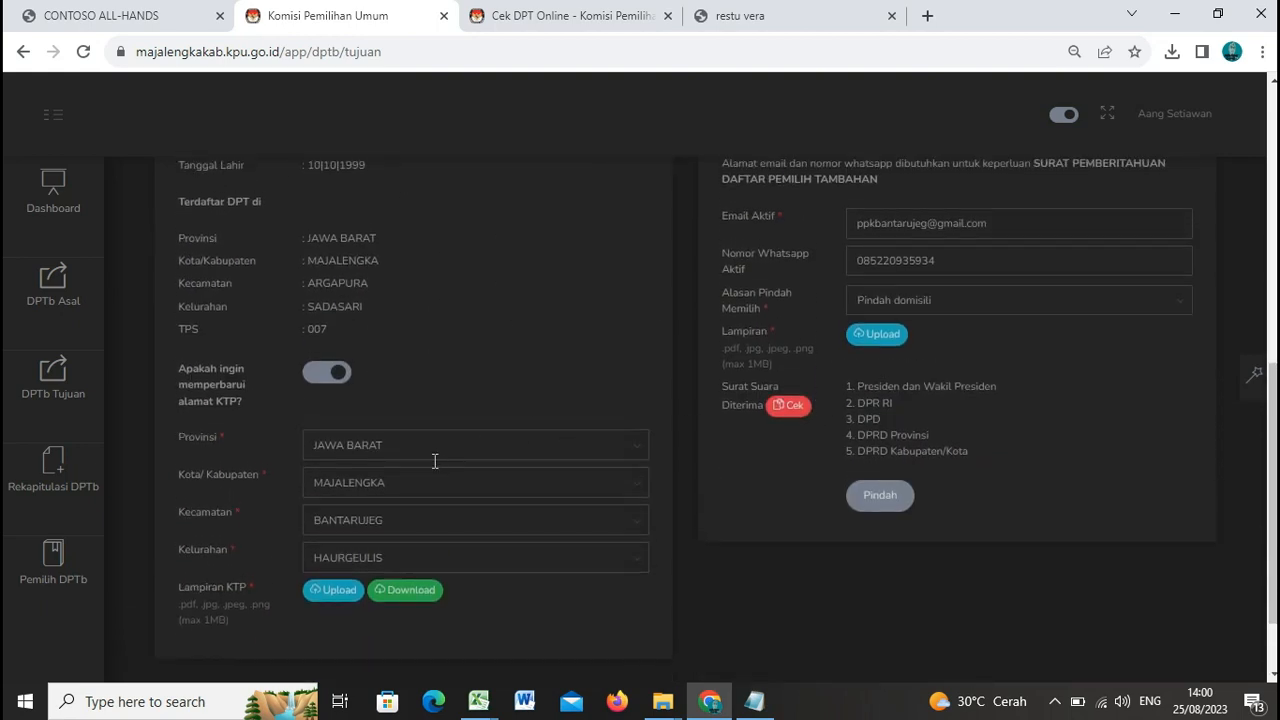
pyautogui.scroll(-1, 1000, 350)
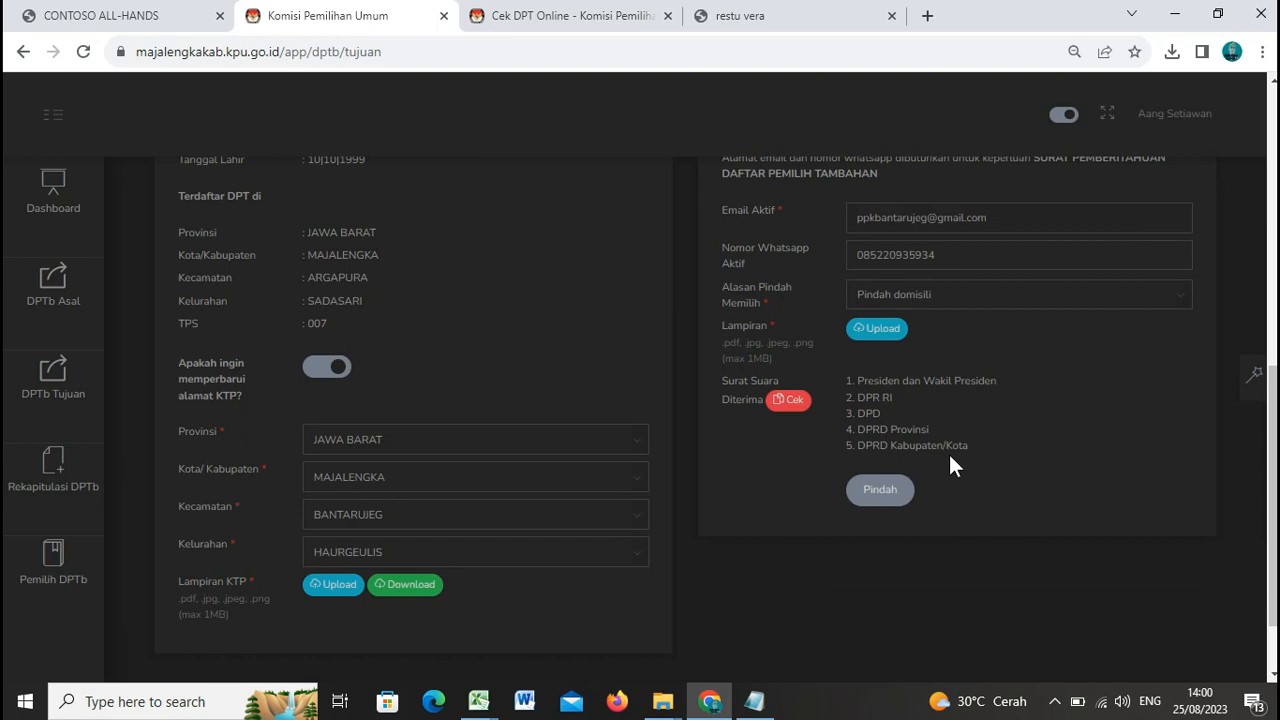
pyautogui.click(893, 500)
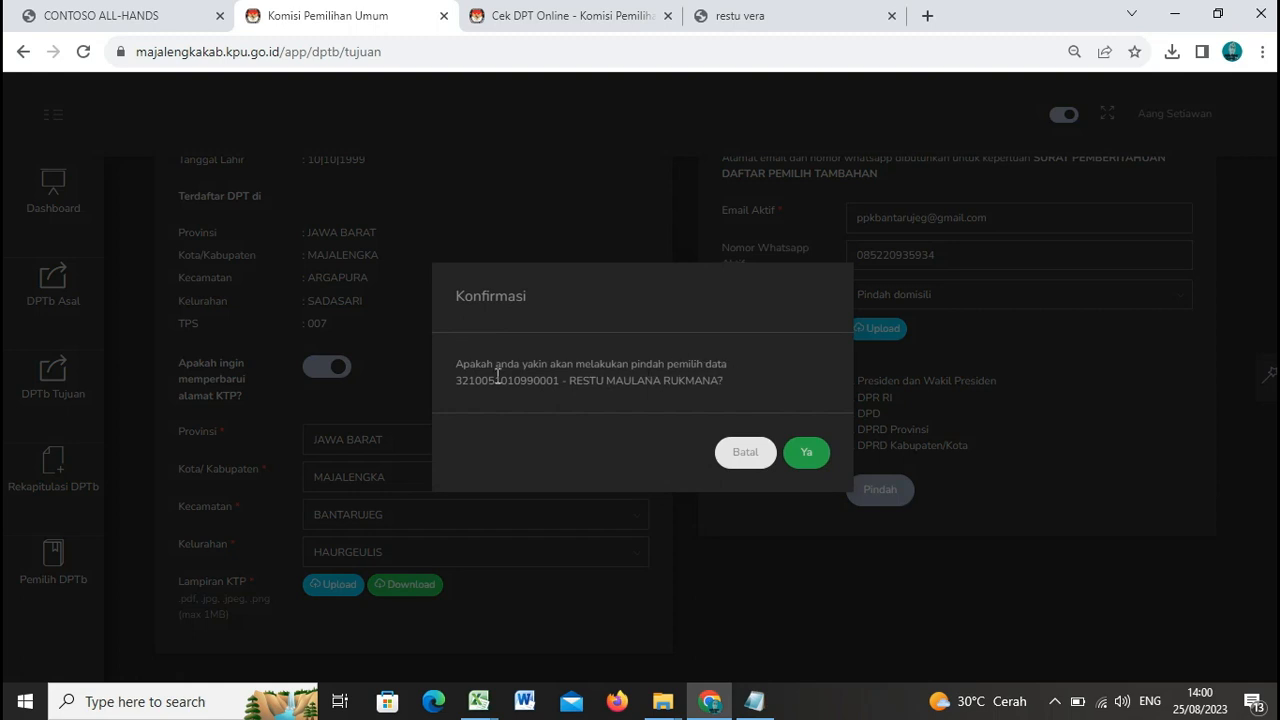
pyautogui.click(816, 467)
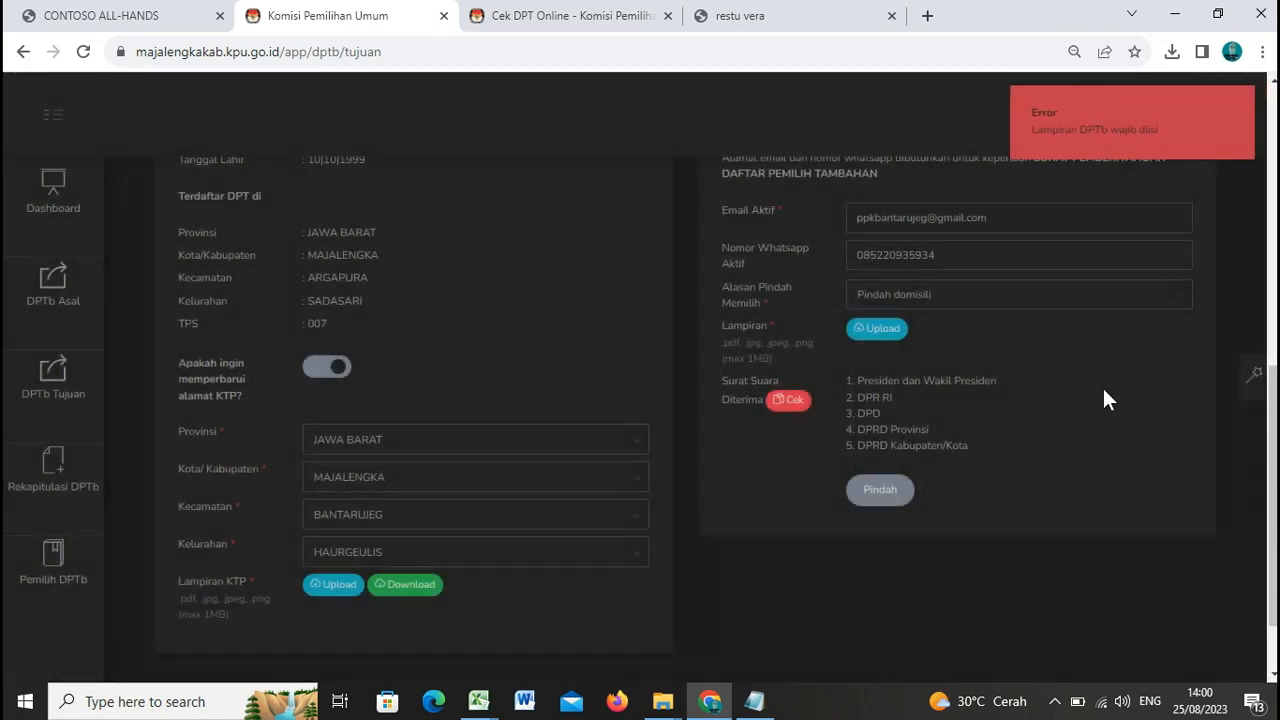
# Step: Upload the family card PDF from Downloads as the transfer's Lampiran DPTb attachment
pyautogui.scroll(1, 710, 483)
pyautogui.scroll(-1, 622, 507)
pyautogui.scroll(1, 1058, 424)
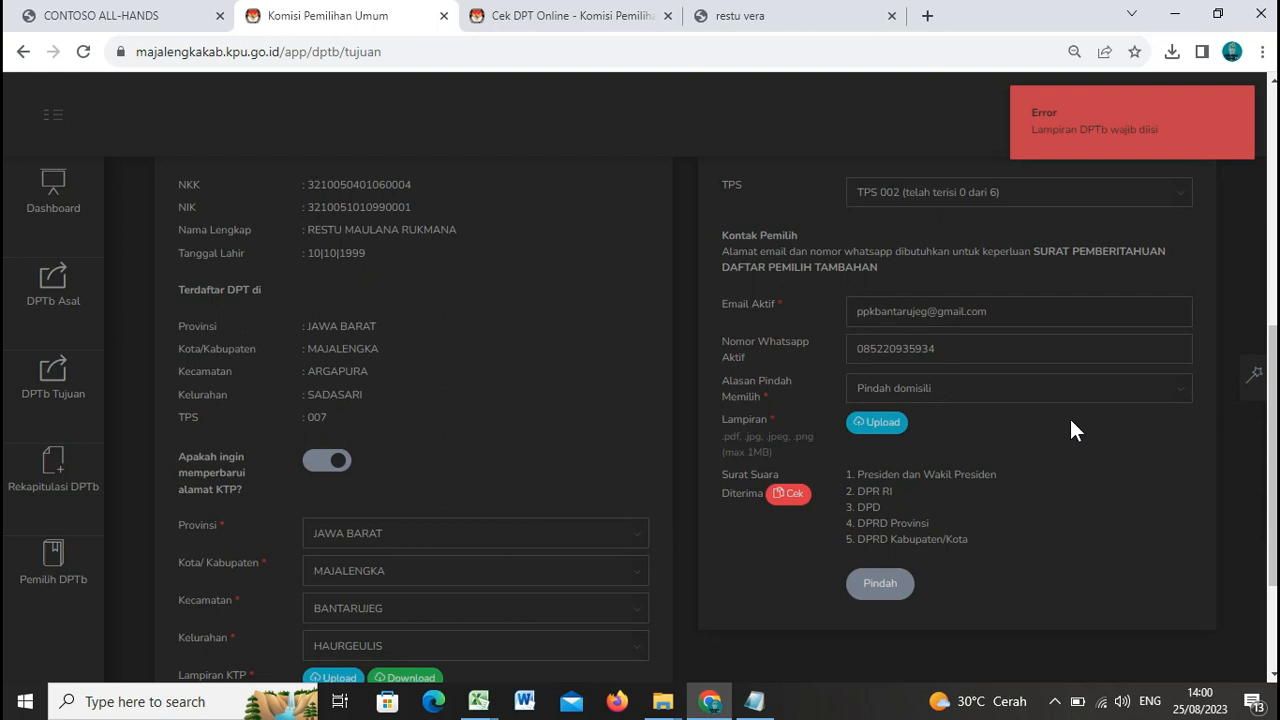
pyautogui.scroll(1, 1074, 415)
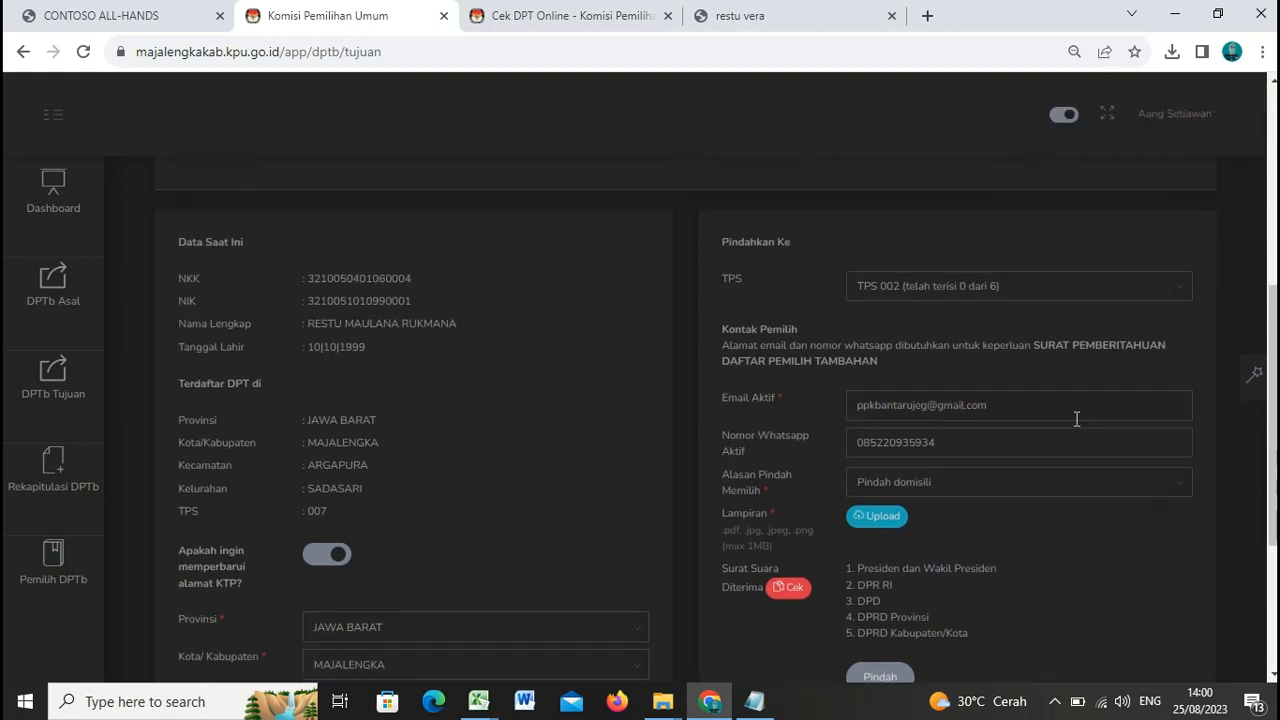
pyautogui.click(888, 518)
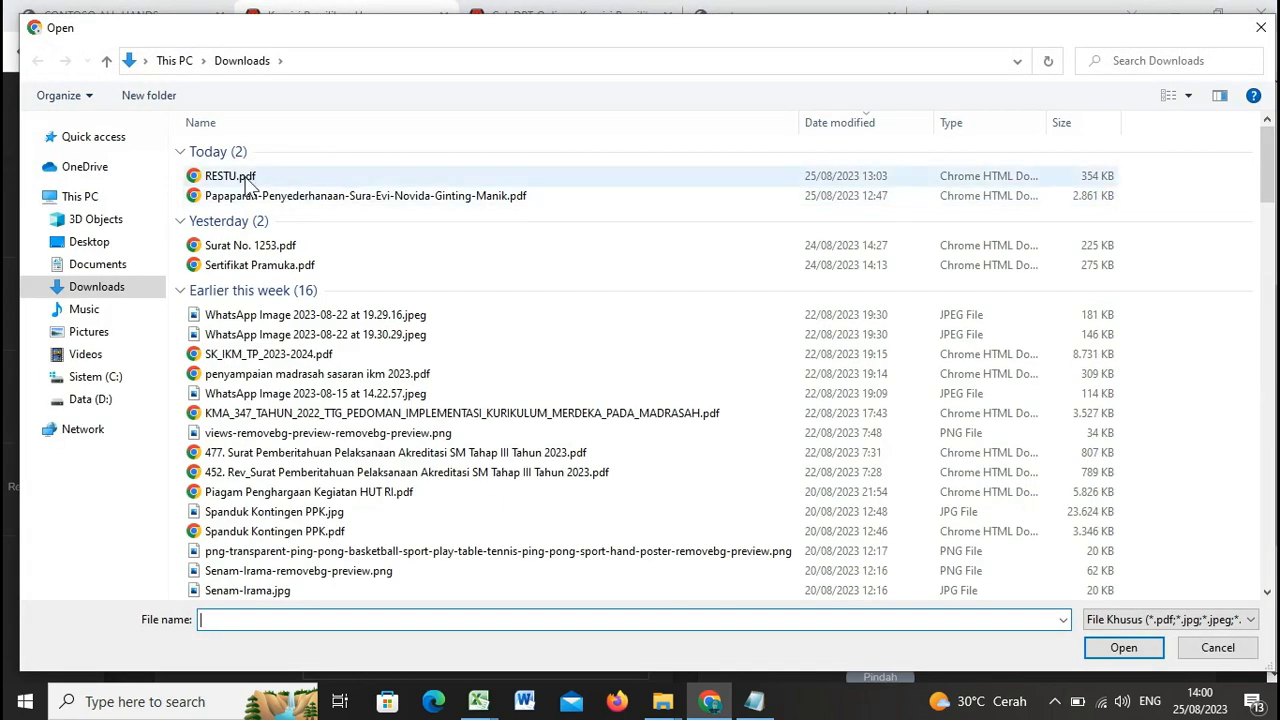
pyautogui.click(248, 180)
pyautogui.doubleClick(248, 180)
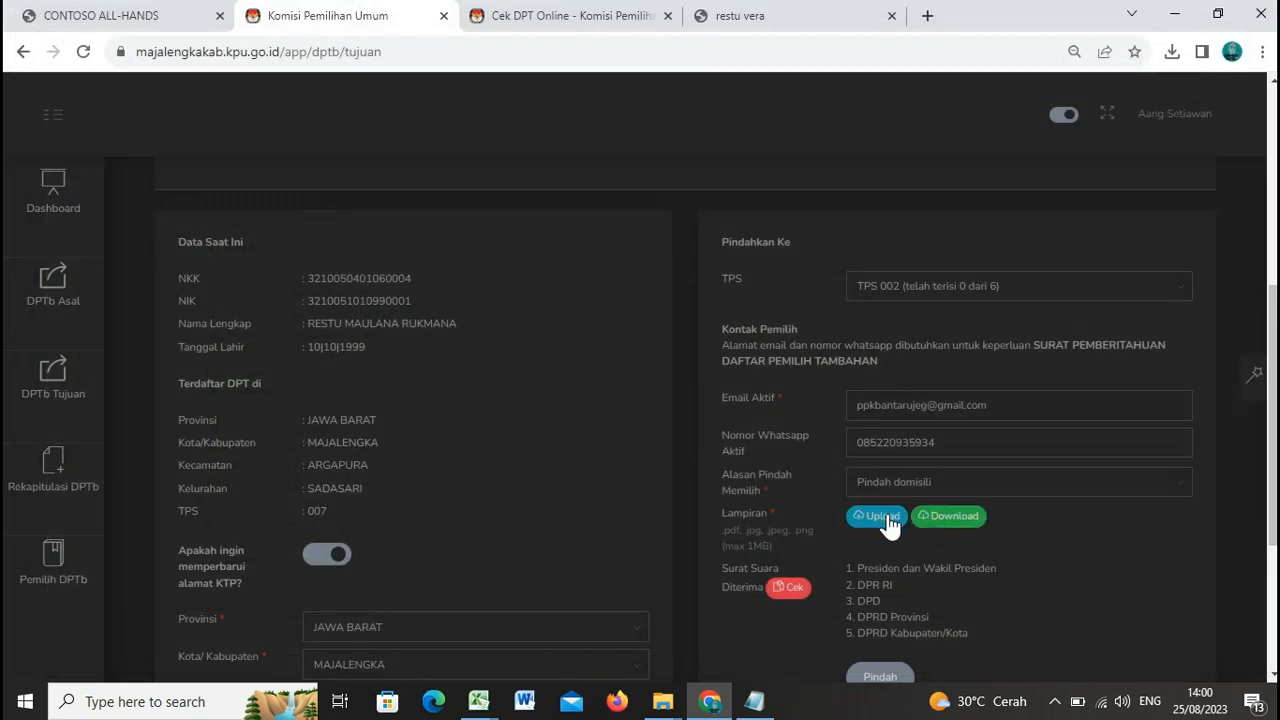
pyautogui.scroll(-2, 947, 504)
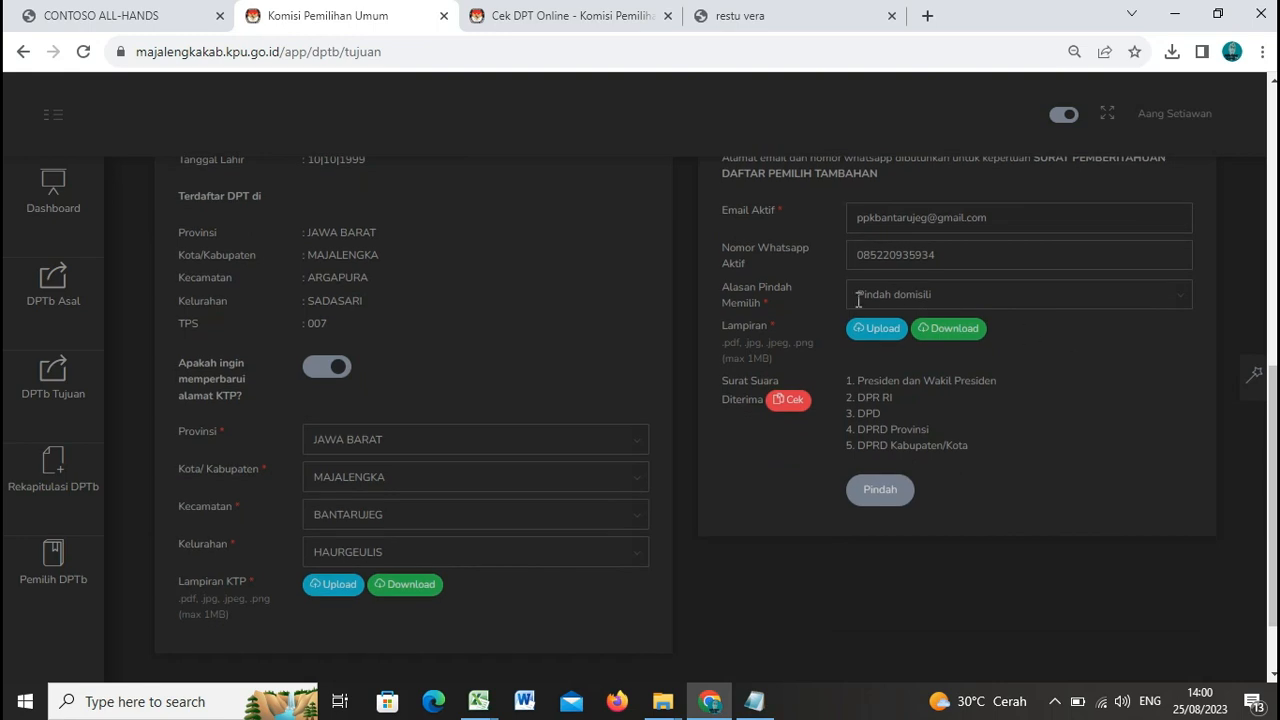
# Step: Resubmit and confirm the transfer to TPS 002 Haurgeulis, then dismiss the success notice
pyautogui.click(880, 492)
pyautogui.click(811, 448)
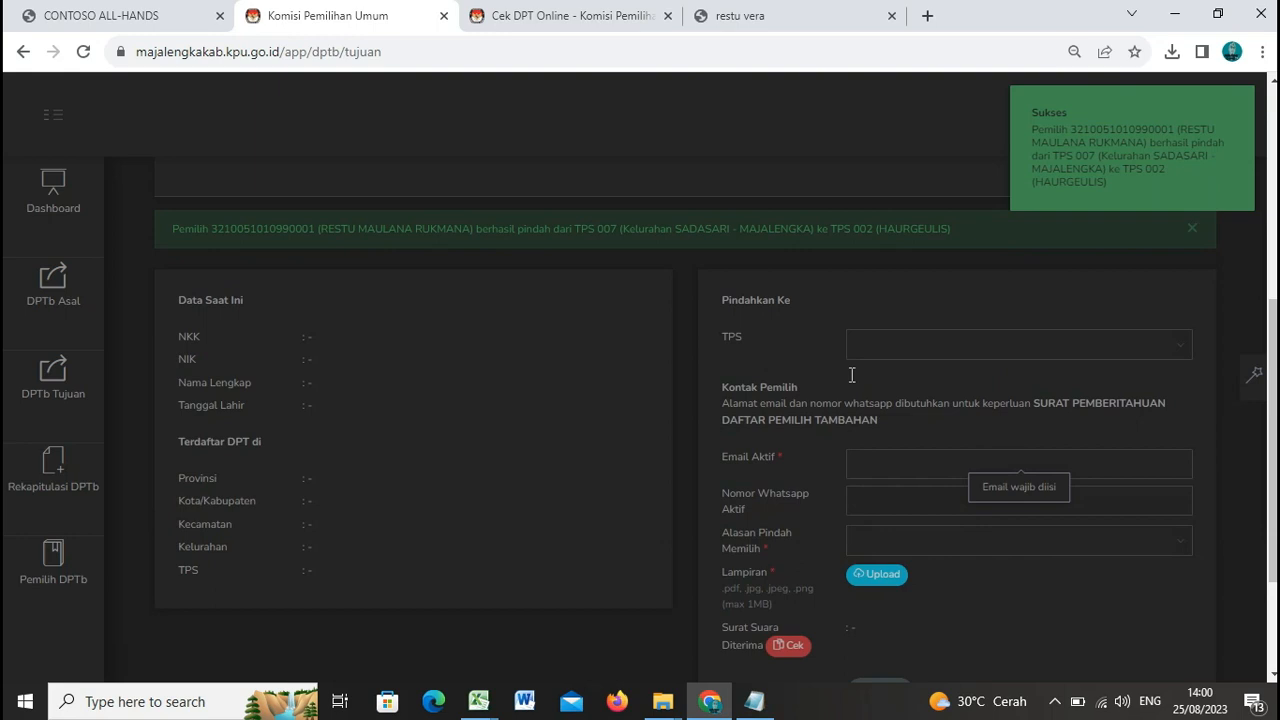
pyautogui.click(1130, 187)
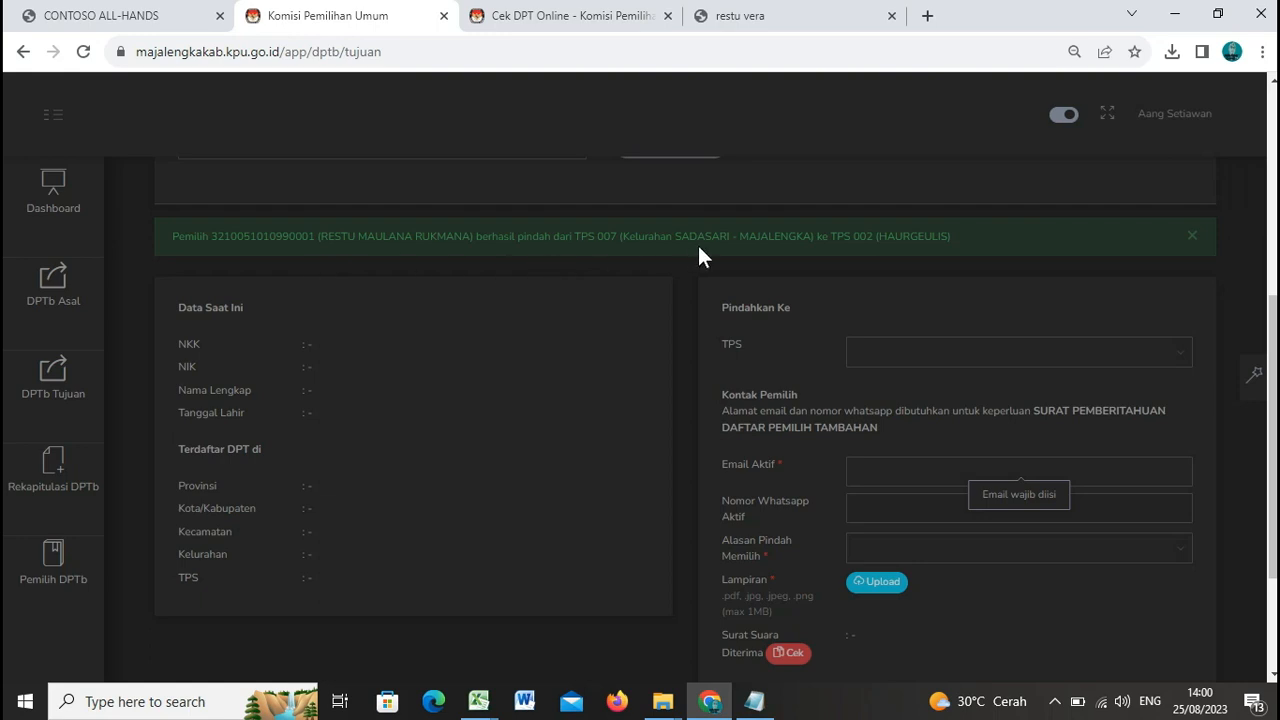
pyautogui.scroll(3, 811, 277)
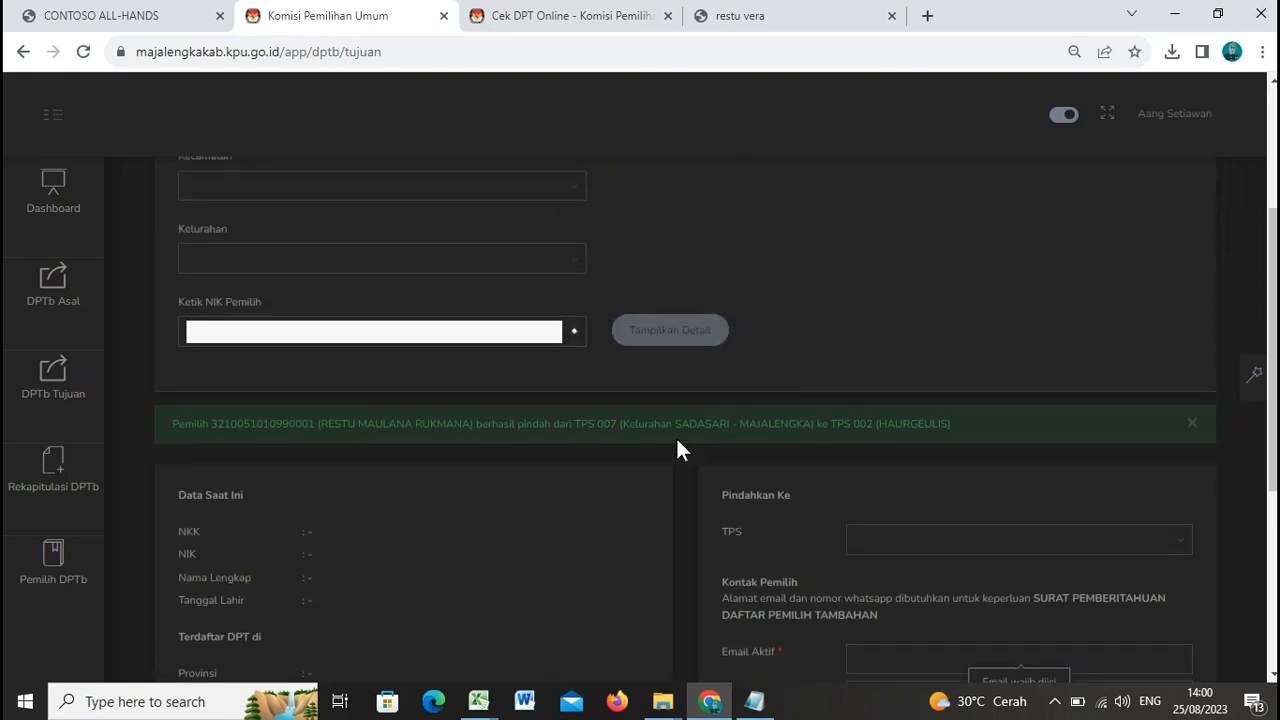
pyautogui.scroll(-1, 171, 434)
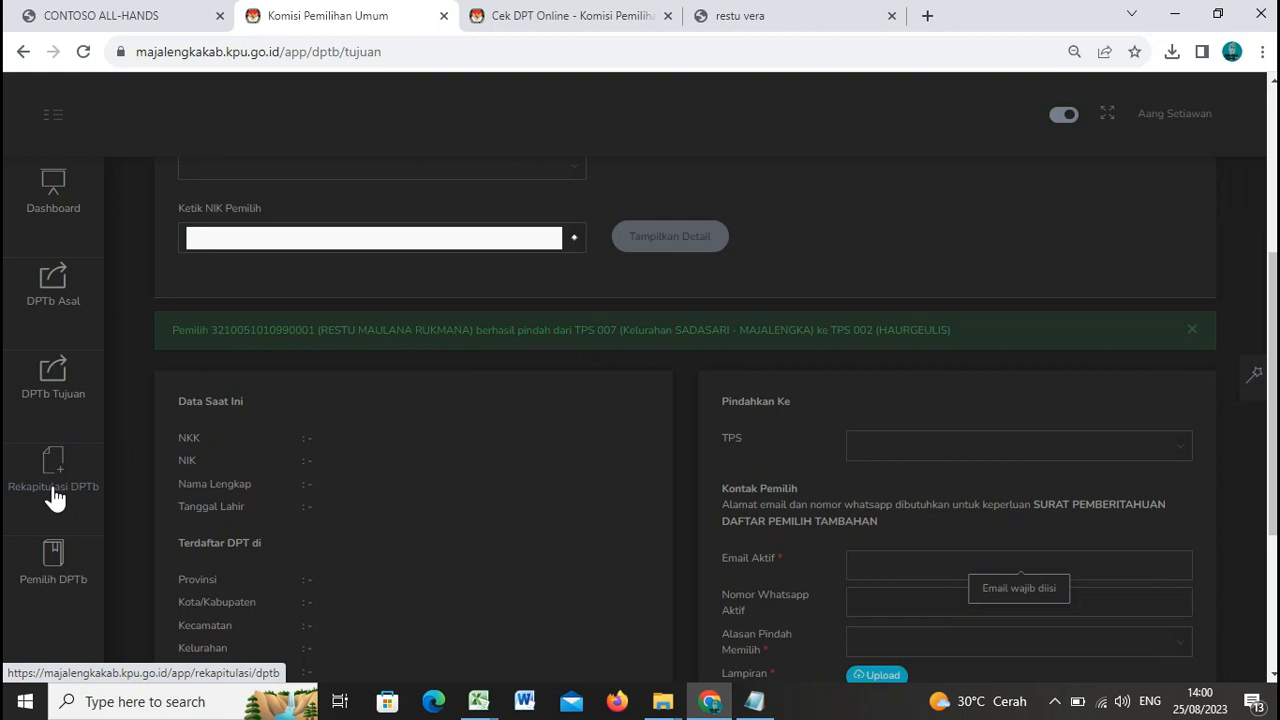
# Step: Review the Rekapitulasi DPTb table, then view the transferred voter in the Pemilih DPTb list
pyautogui.click(54, 498)
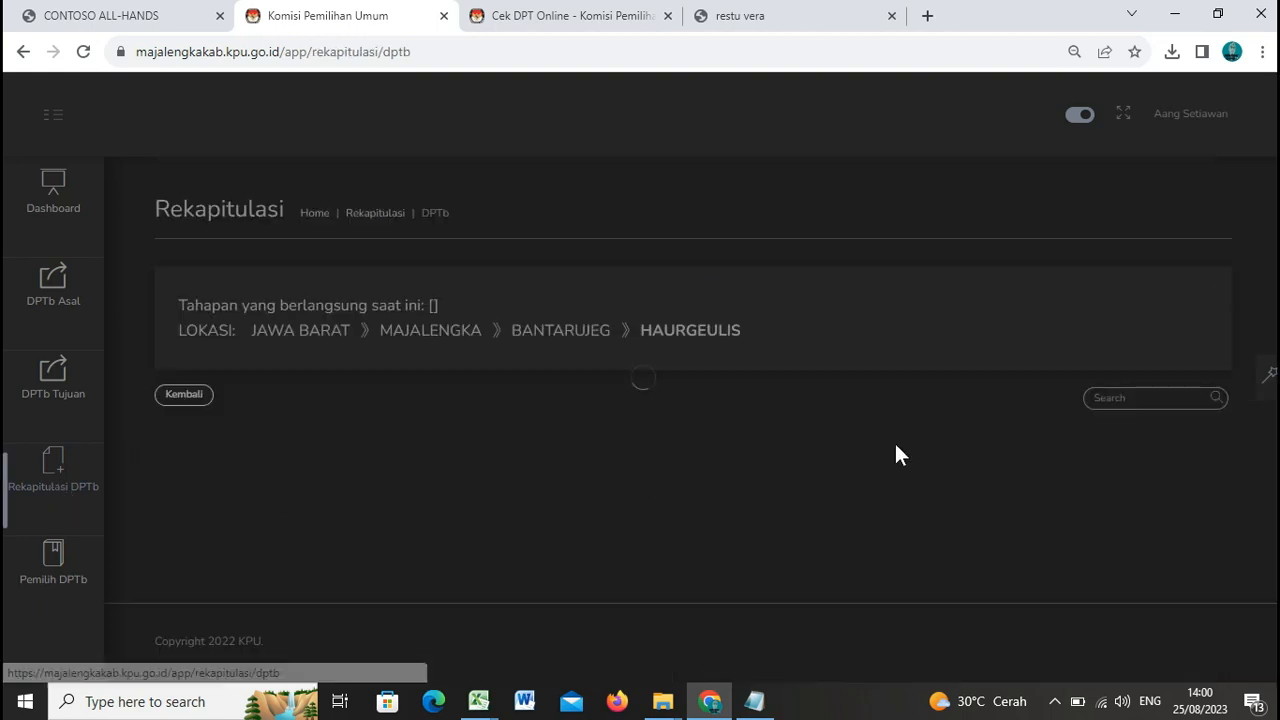
pyautogui.scroll(-2, 892, 443)
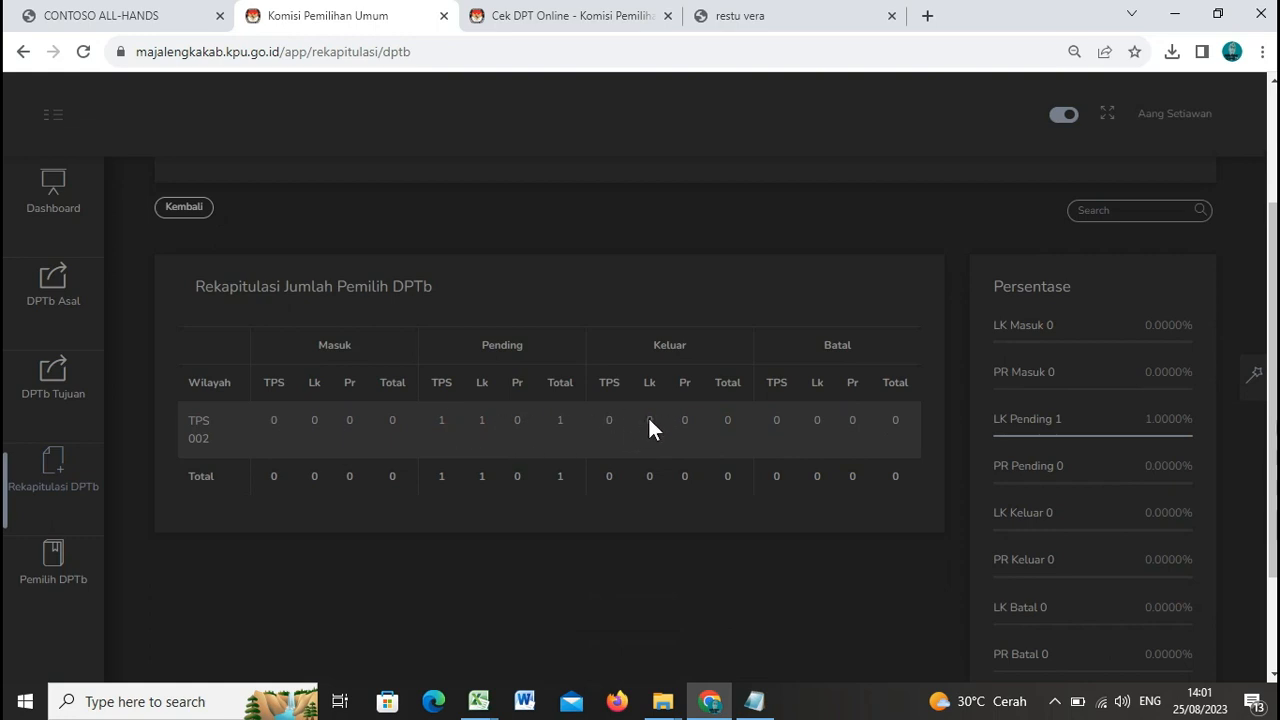
pyautogui.scroll(-2, 620, 450)
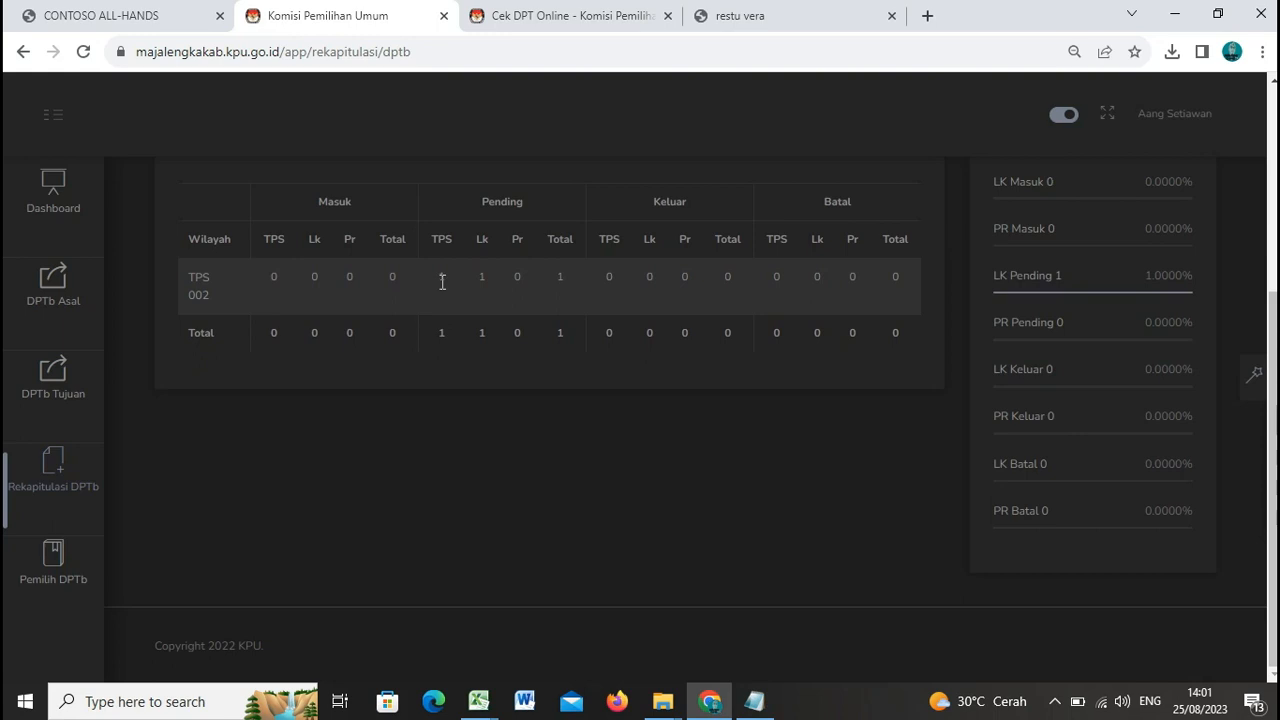
pyautogui.click(58, 558)
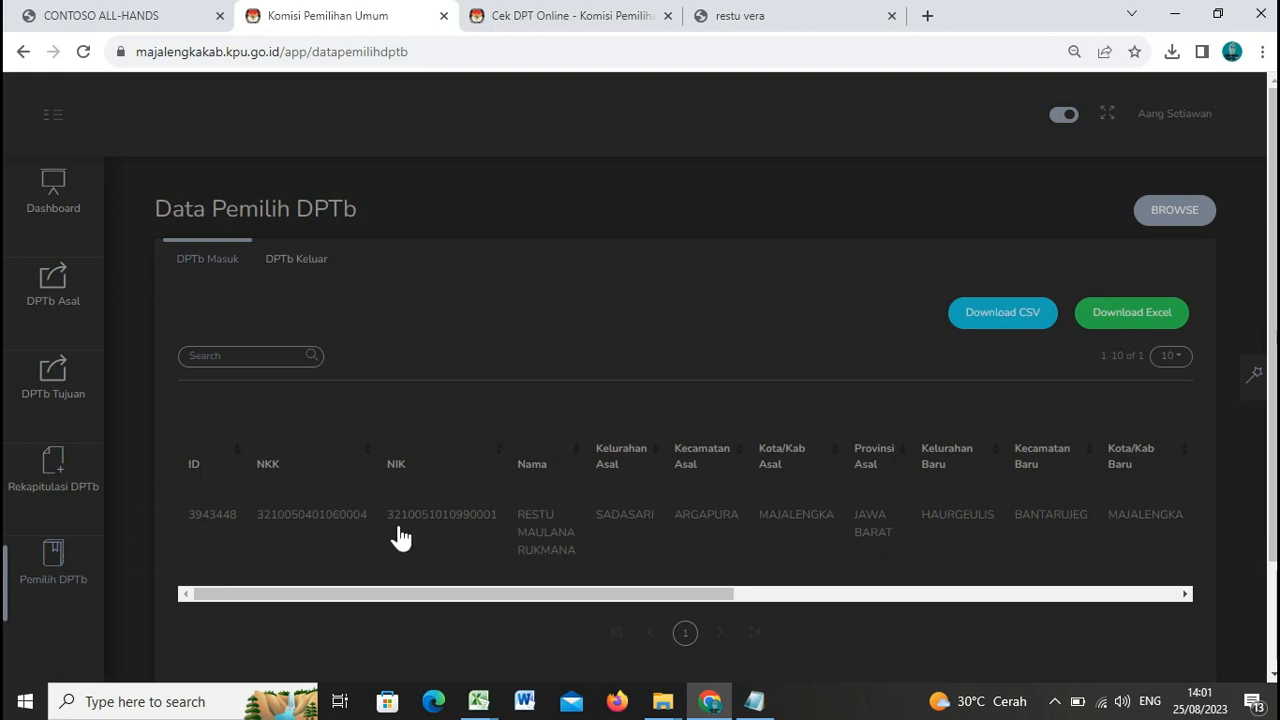
pyautogui.click(844, 594)
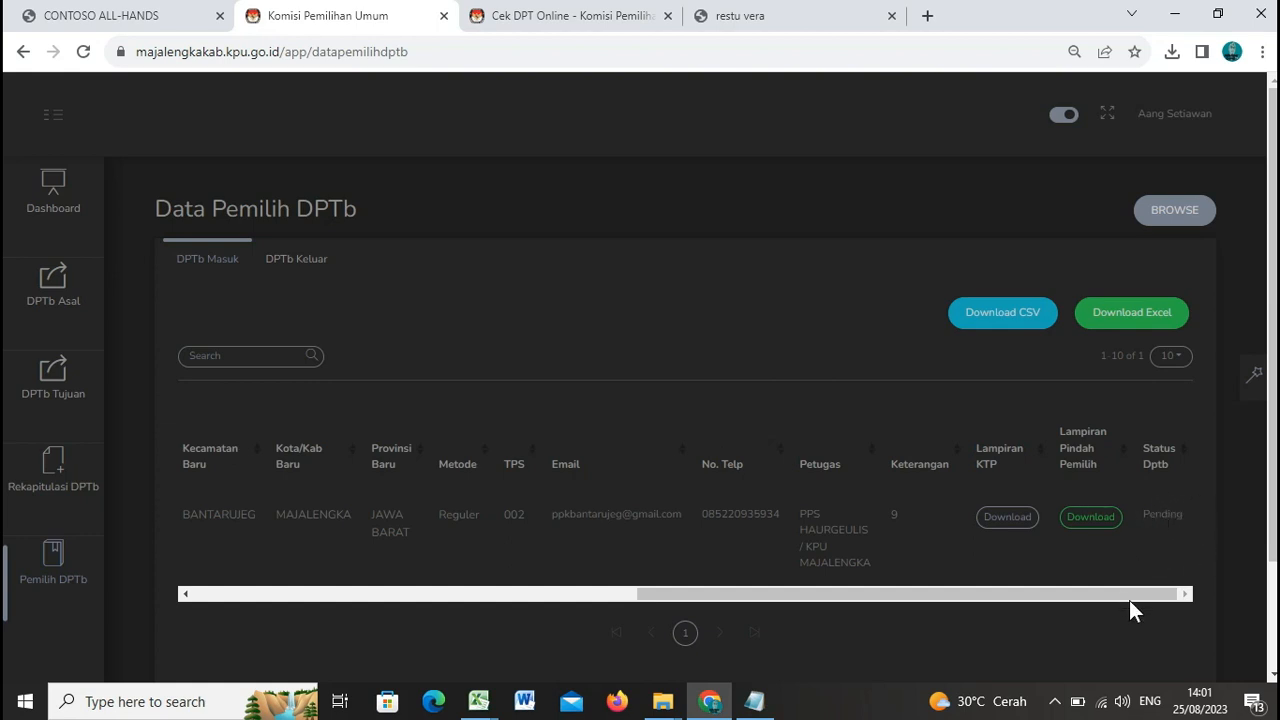
pyautogui.moveTo(1133, 592); pyautogui.dragTo(1123, 592)
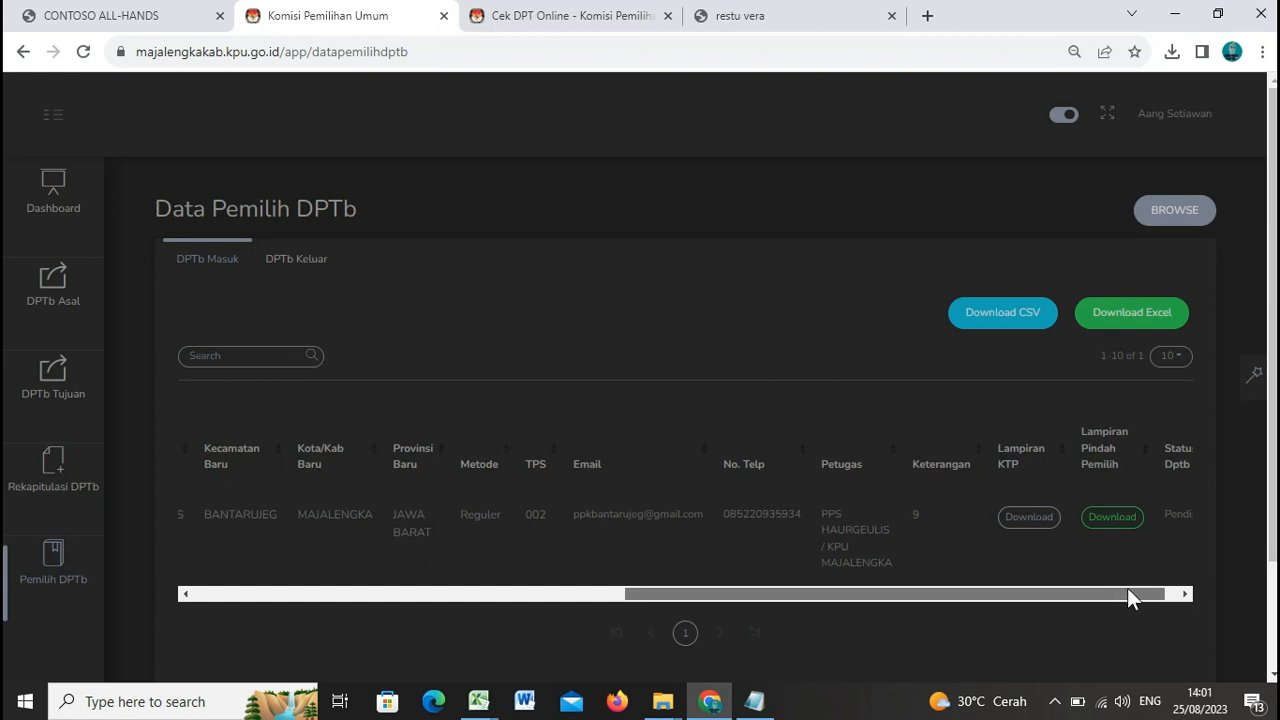
pyautogui.moveTo(1128, 588); pyautogui.dragTo(429, 529)
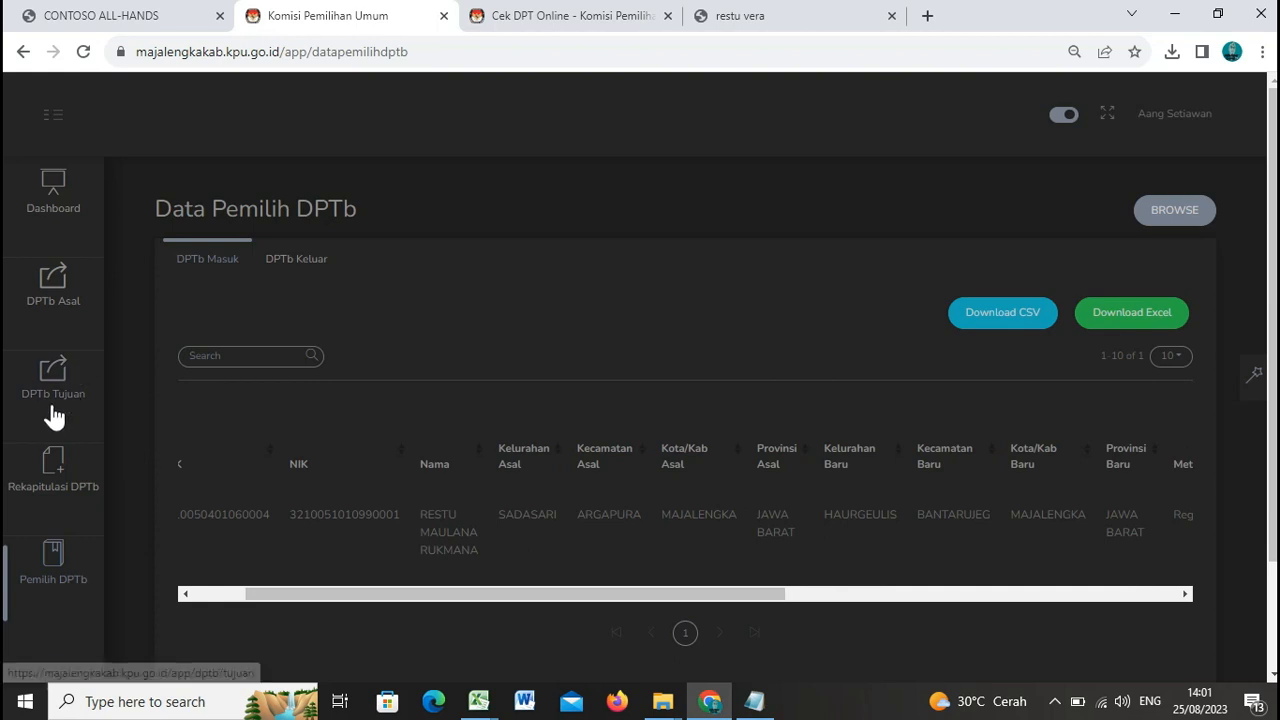
# Step: Open an empty DPTb Asal form and bring Notepad forward at the second voter's line
pyautogui.click(57, 308)
pyautogui.scroll(-2, 820, 335)
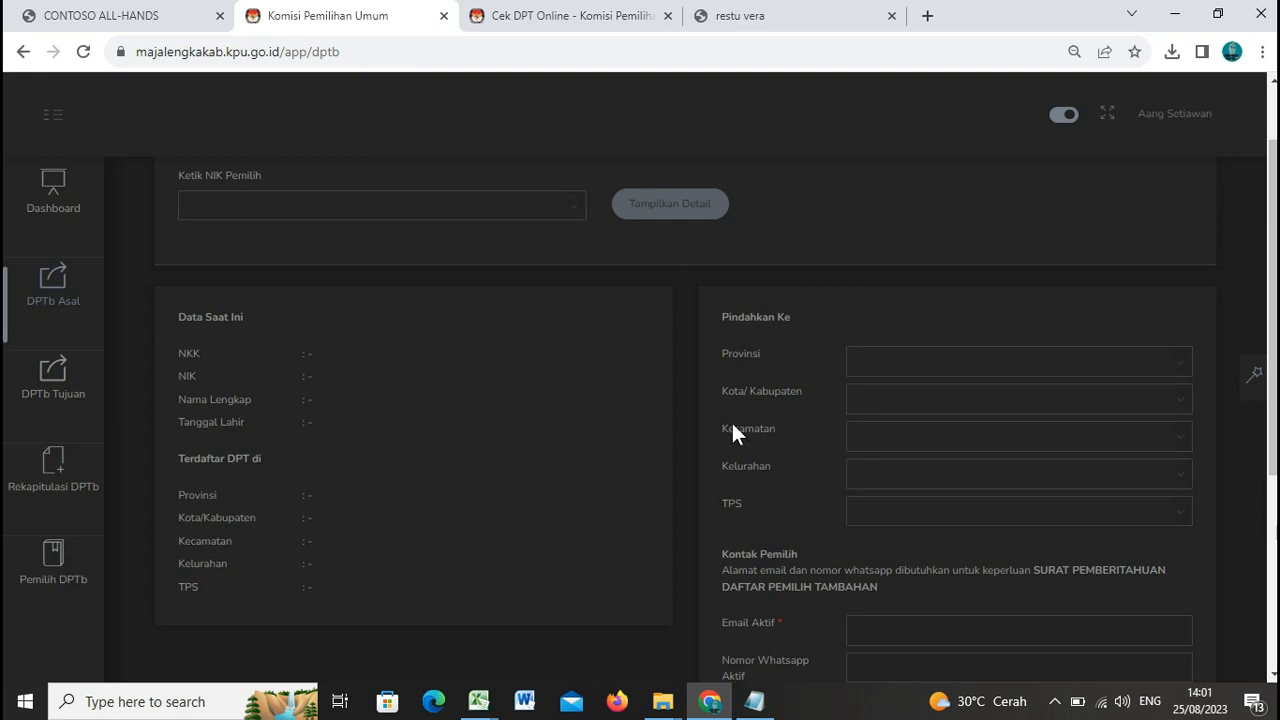
pyautogui.click(765, 703)
pyautogui.click(926, 199)
# Step: Look up the second voter's NIK in Cek DPT Online, confirming TPS 2 Haurgeulis, then return to Sidalih
pyautogui.moveTo(926, 199); pyautogui.dragTo(805, 200)
pyautogui.hotkey('ctrl', 'c')
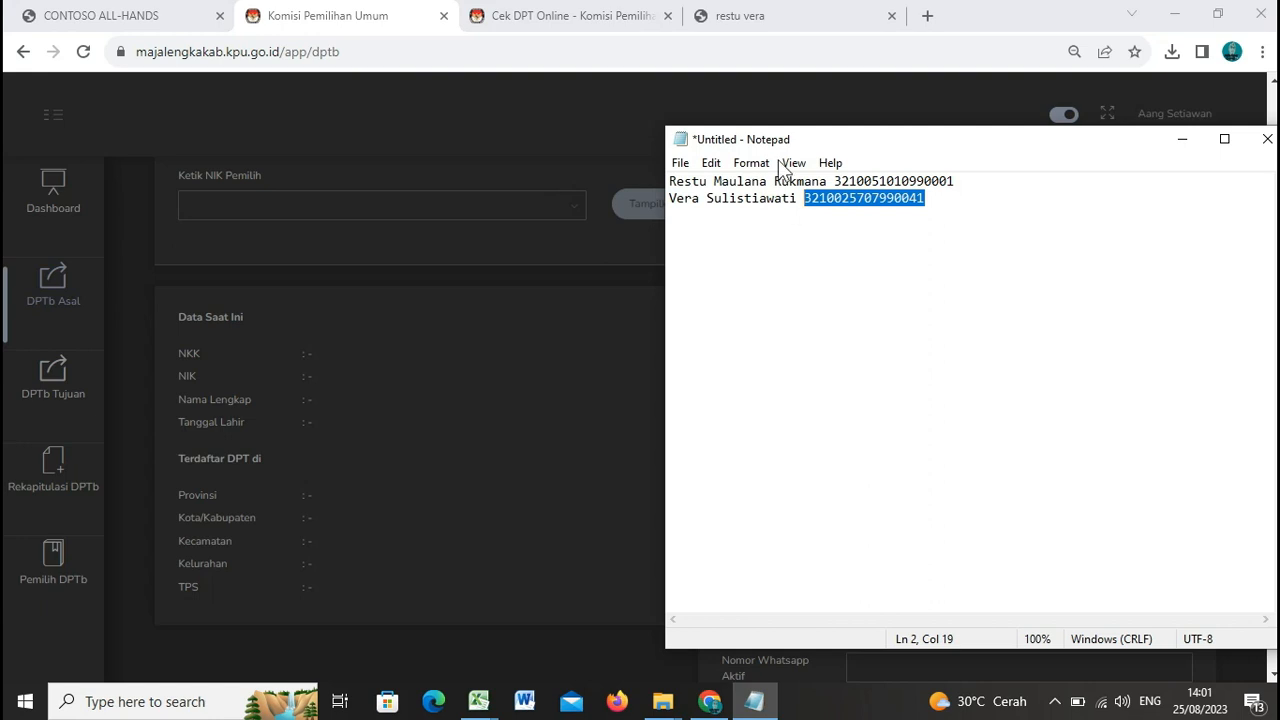
pyautogui.click(651, 20)
pyautogui.click(520, 612)
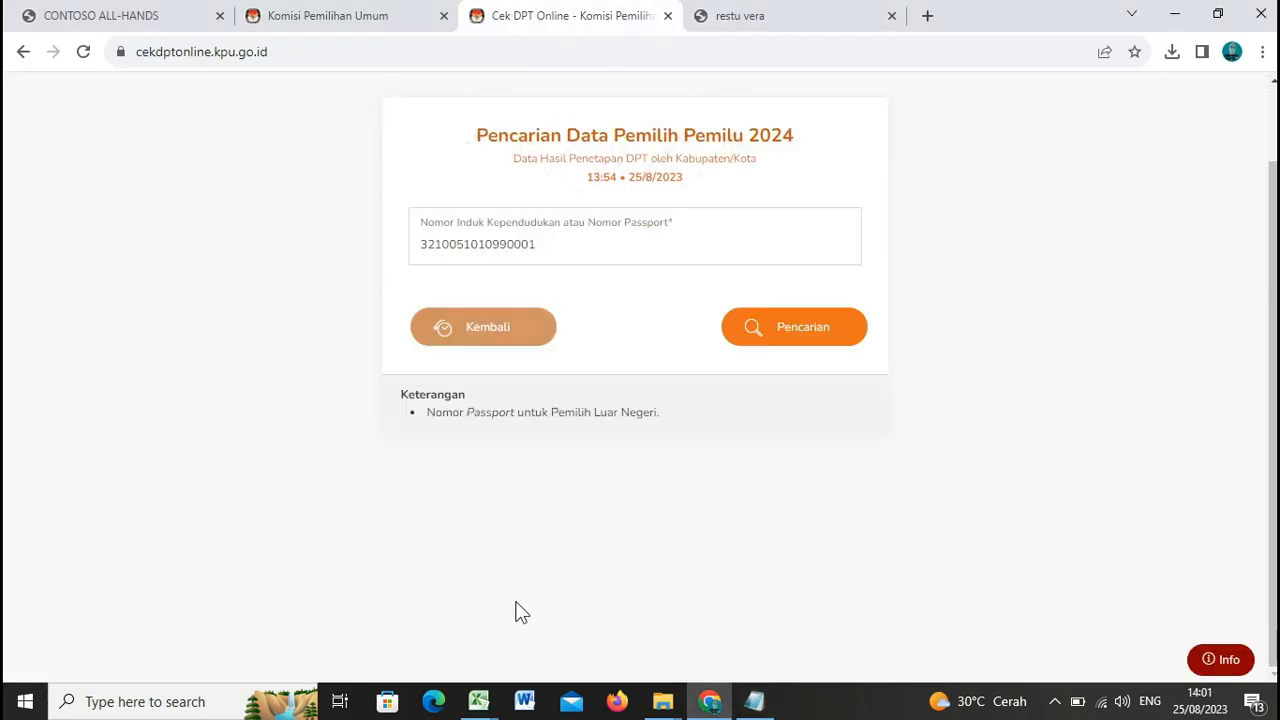
pyautogui.doubleClick(502, 246)
pyautogui.hotkey('ctrl', 'v')
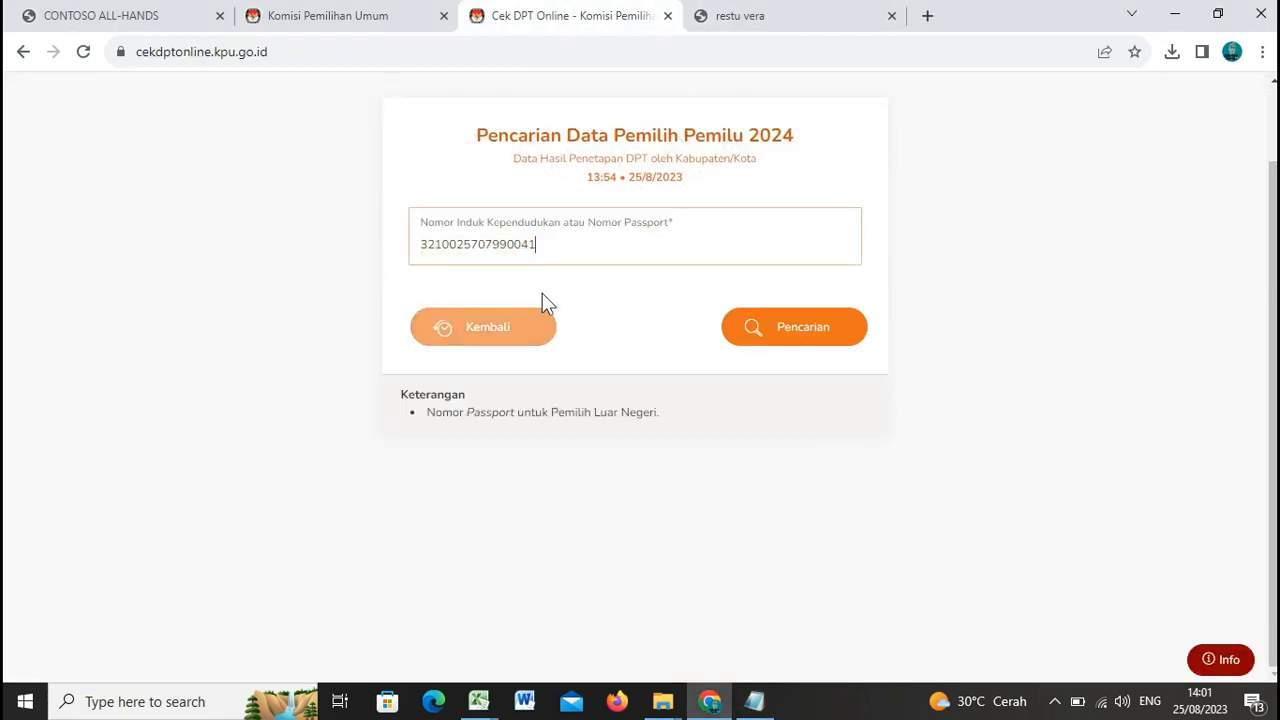
pyautogui.click(786, 338)
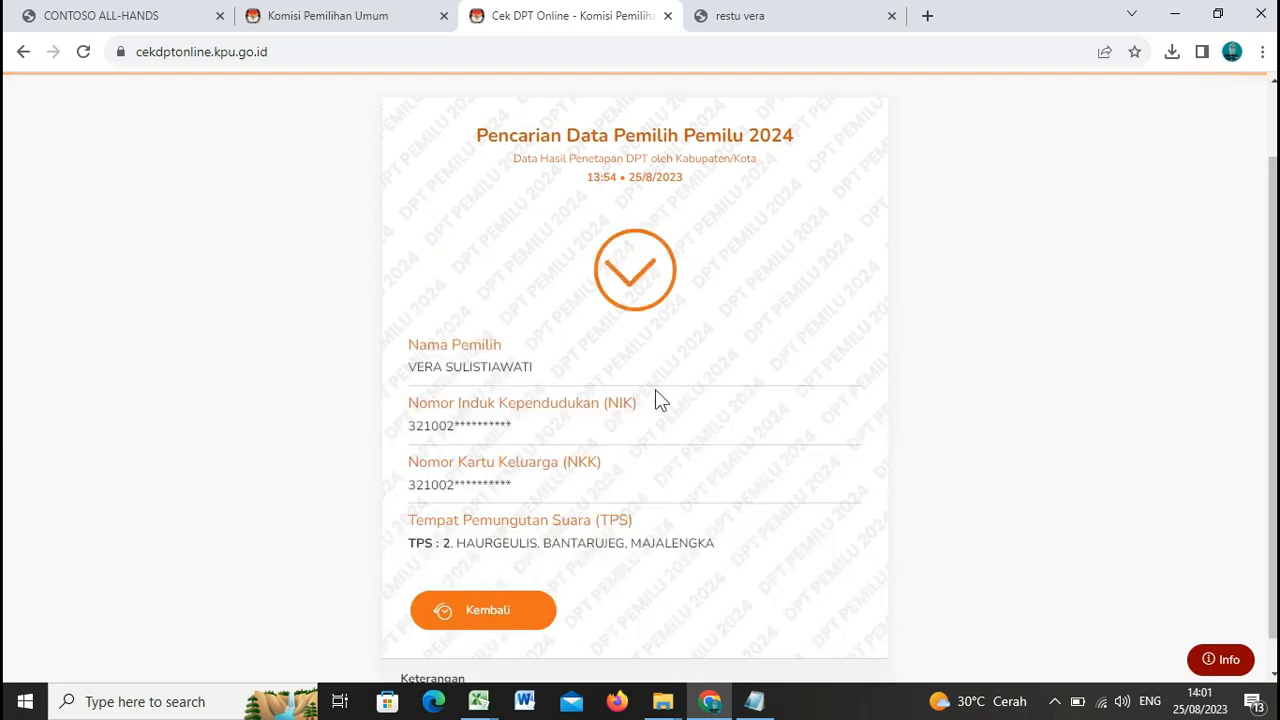
pyautogui.scroll(-1, 672, 380)
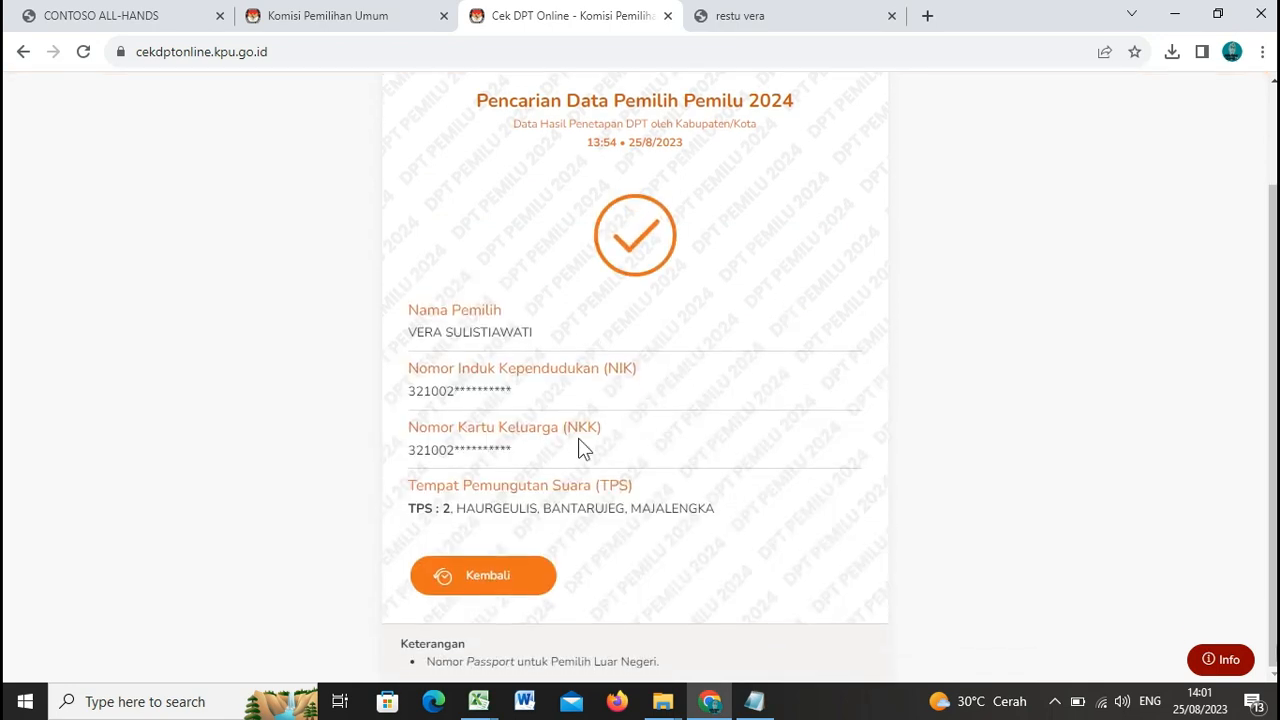
pyautogui.click(358, 14)
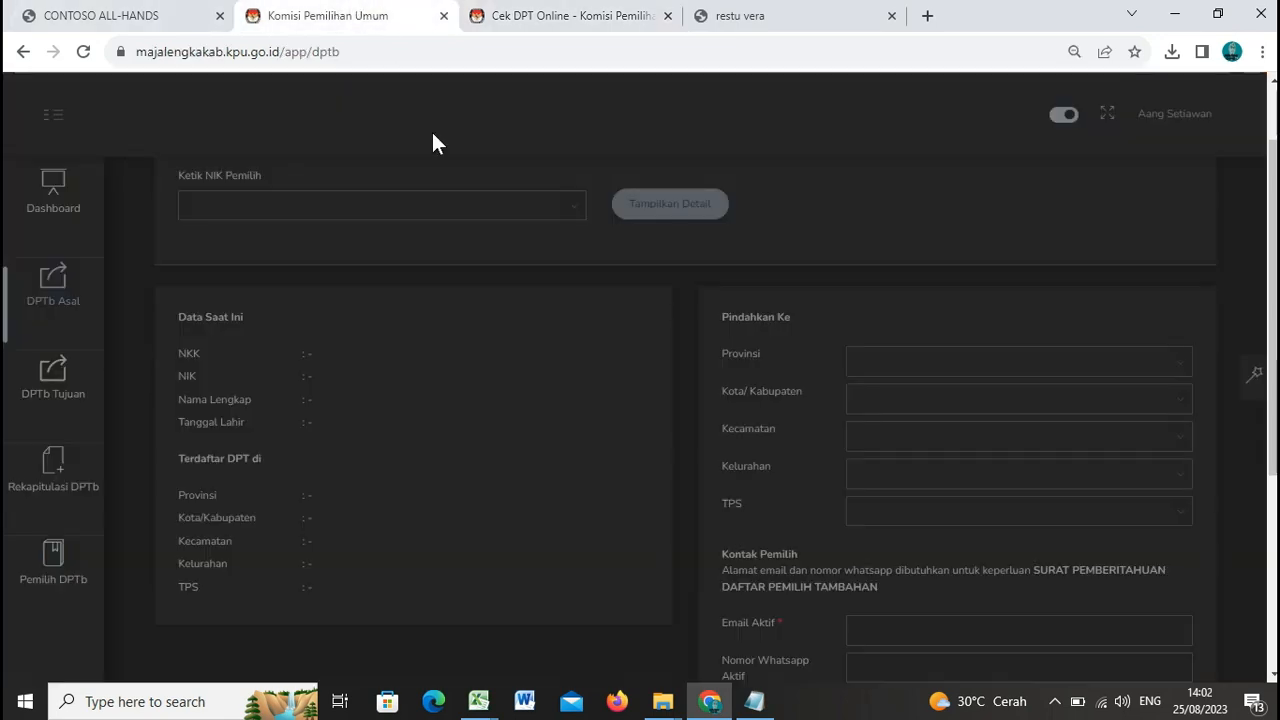
# Step: Look up the second voter by pasted NIK and display their TPS 002 Haurgeulis, Bantarujeg details
pyautogui.click(417, 203)
pyautogui.hotkey('ctrl', 'v')
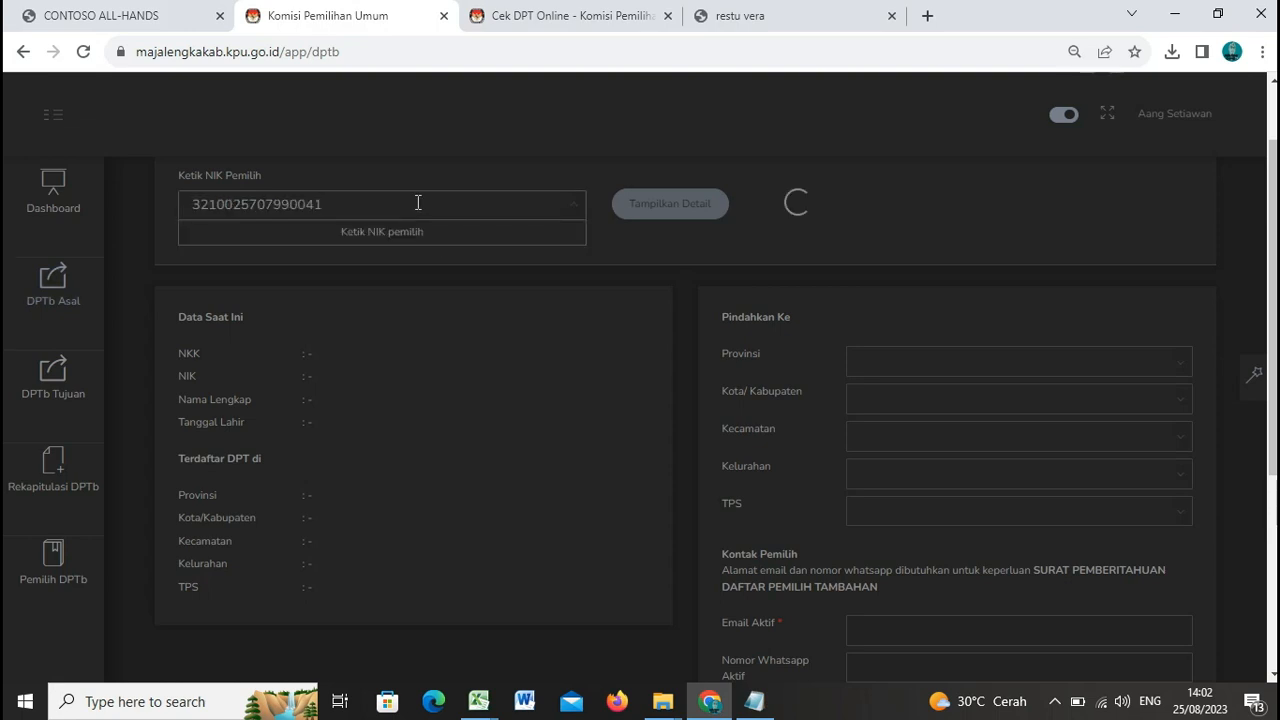
pyautogui.click(300, 238)
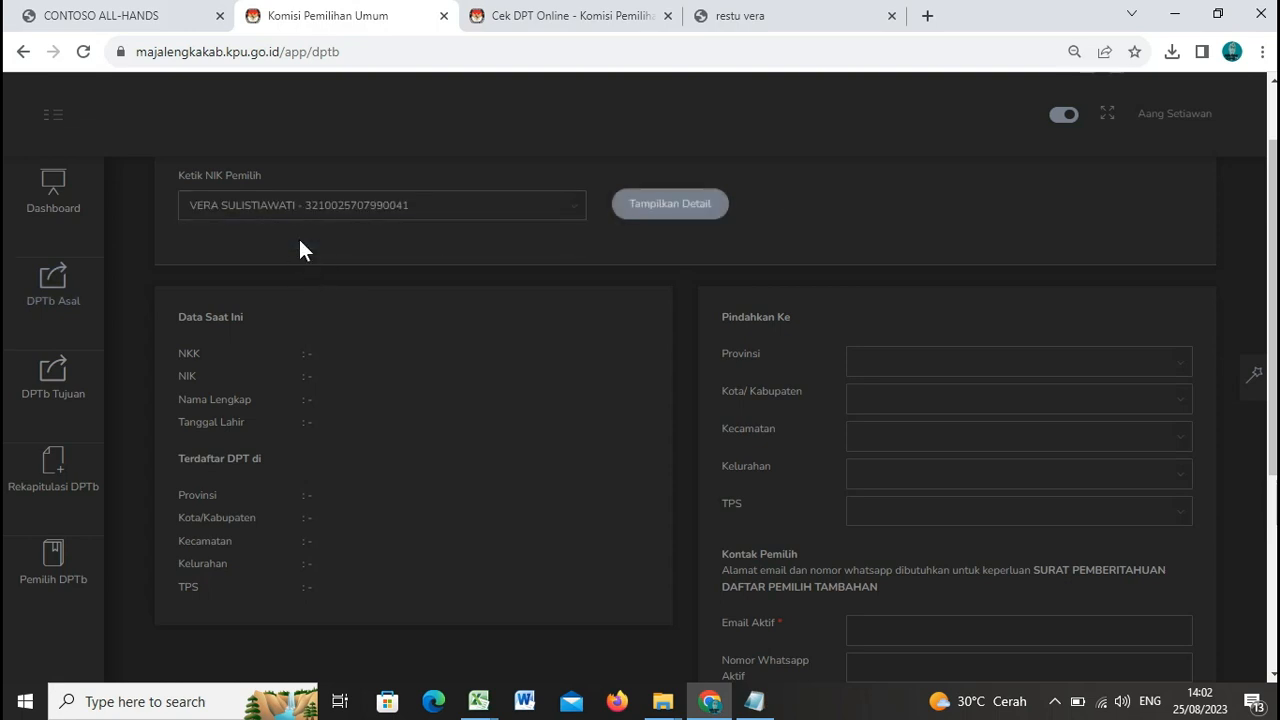
pyautogui.click(640, 208)
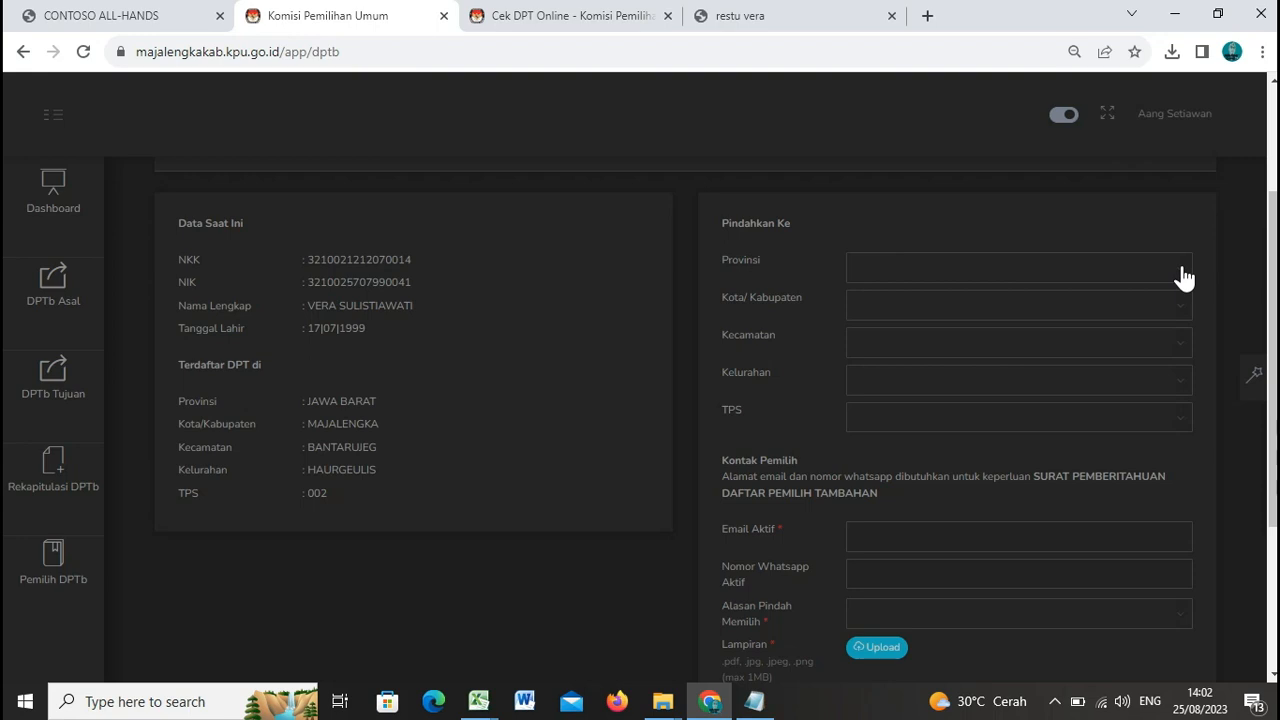
# Step: Choose Pindah domisili as the Alasan Pindah Memilih and review the revealed KTP address fields
pyautogui.scroll(-1, 1140, 294)
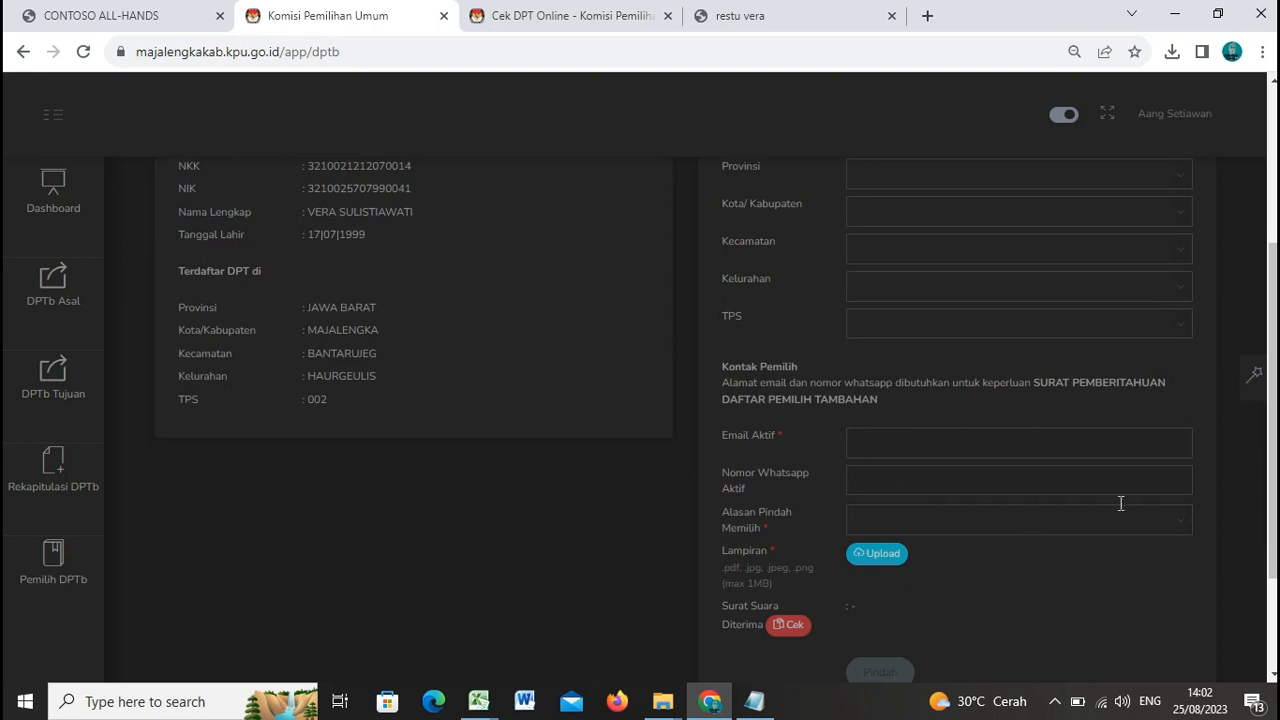
pyautogui.click(1182, 531)
pyautogui.scroll(-2, 1074, 600)
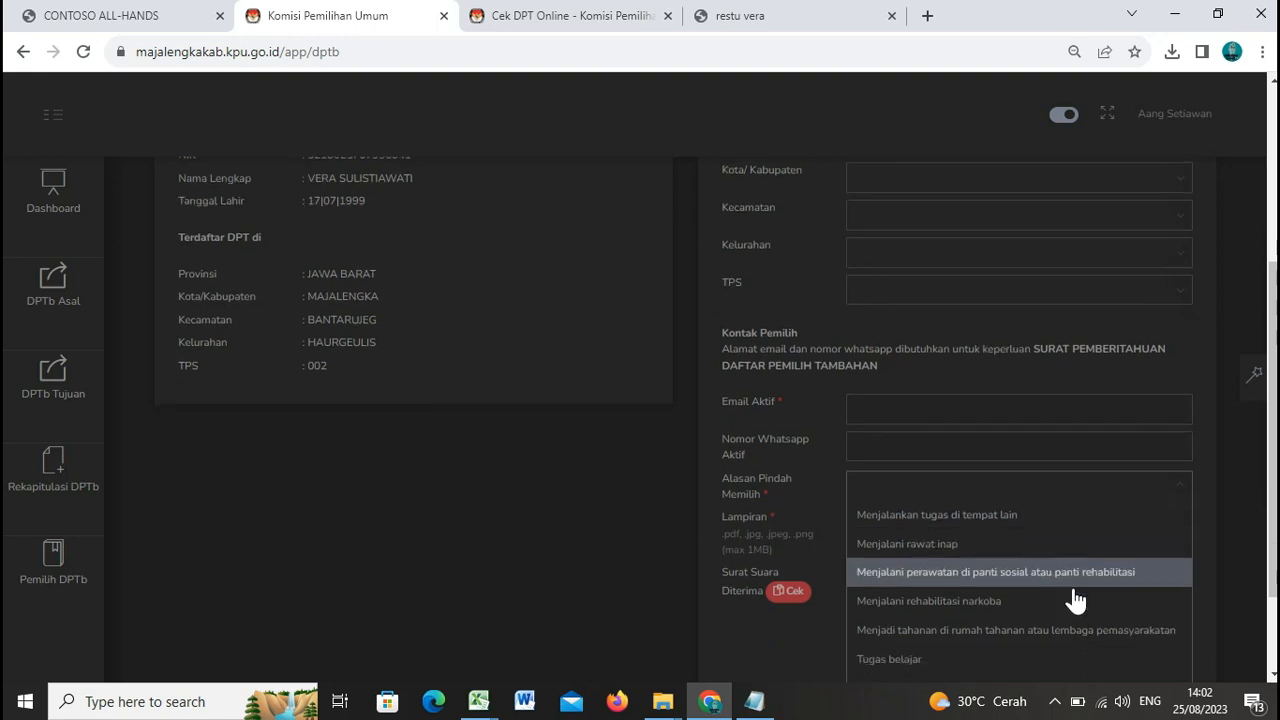
pyautogui.click(1015, 566)
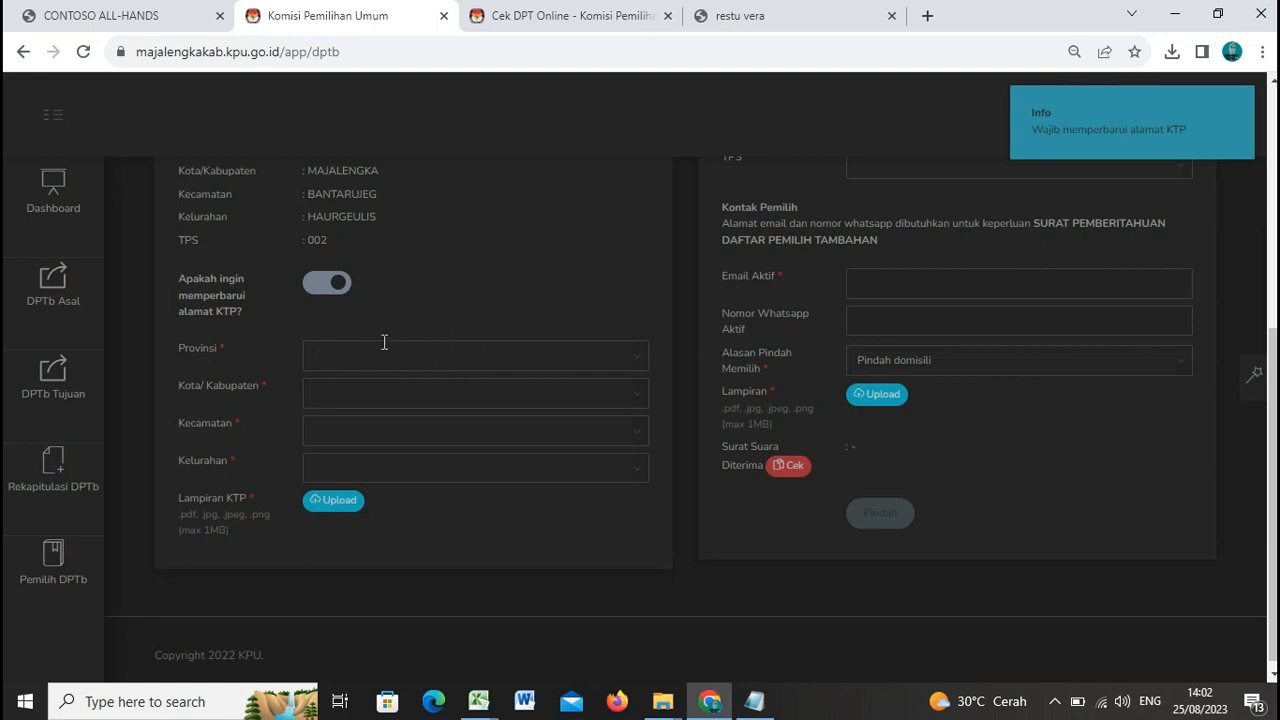
pyautogui.scroll(1, 440, 360)
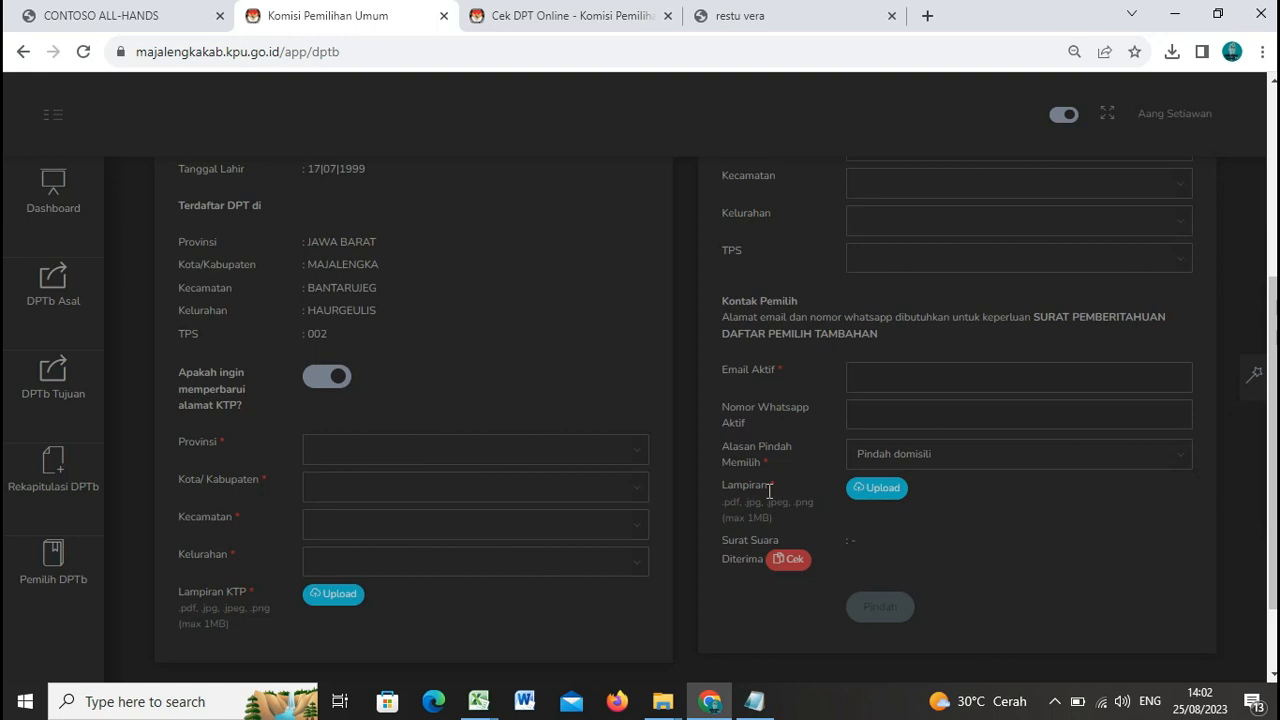
pyautogui.scroll(1, 368, 330)
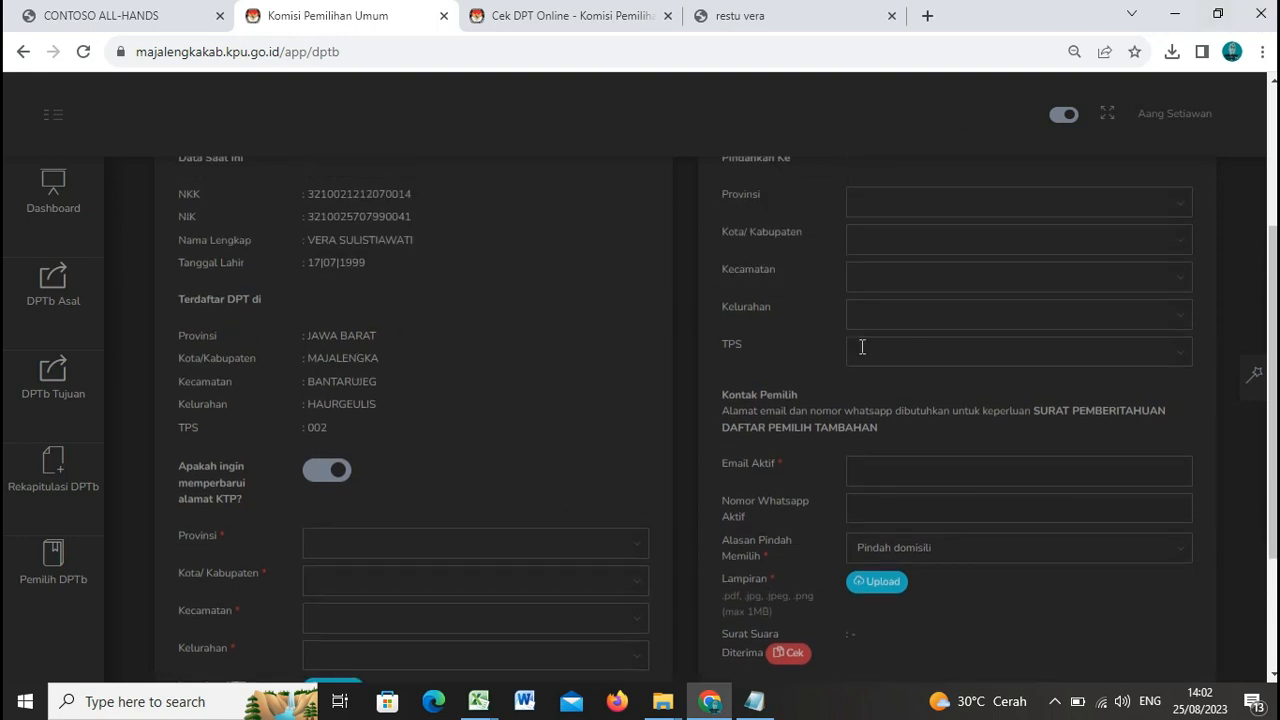
pyautogui.scroll(-1, 984, 441)
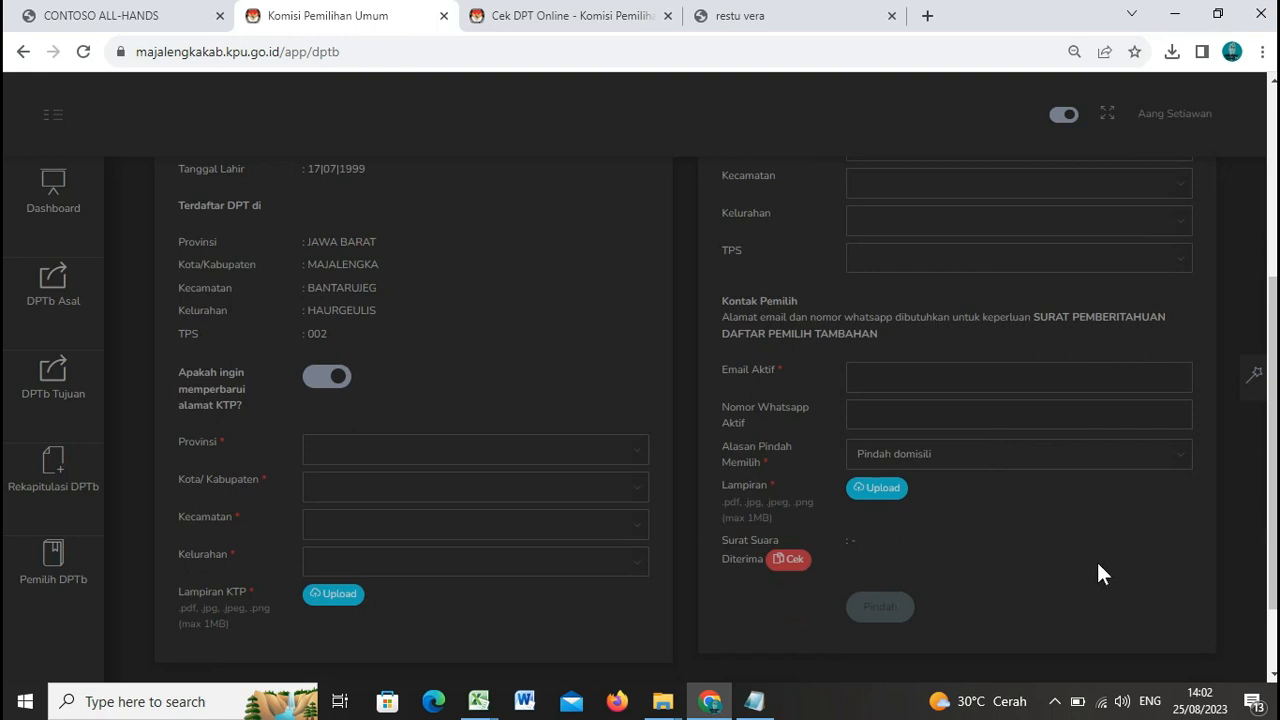
pyautogui.scroll(3, 1096, 574)
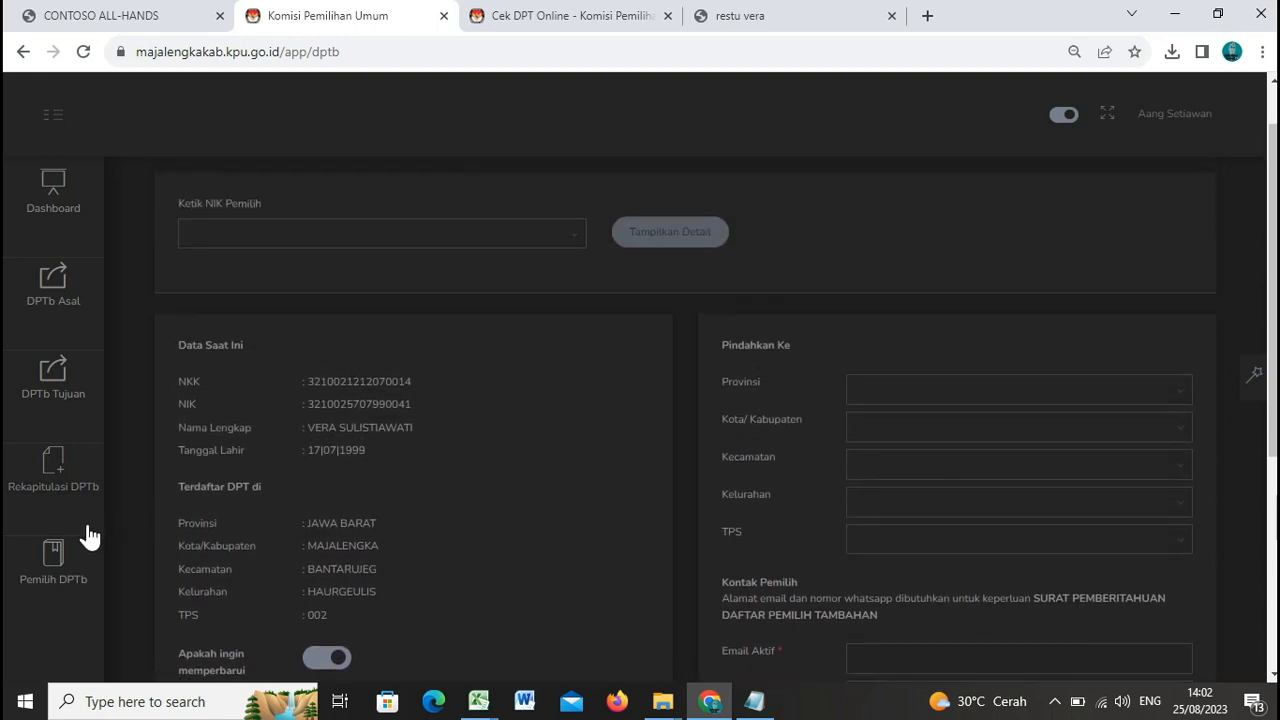